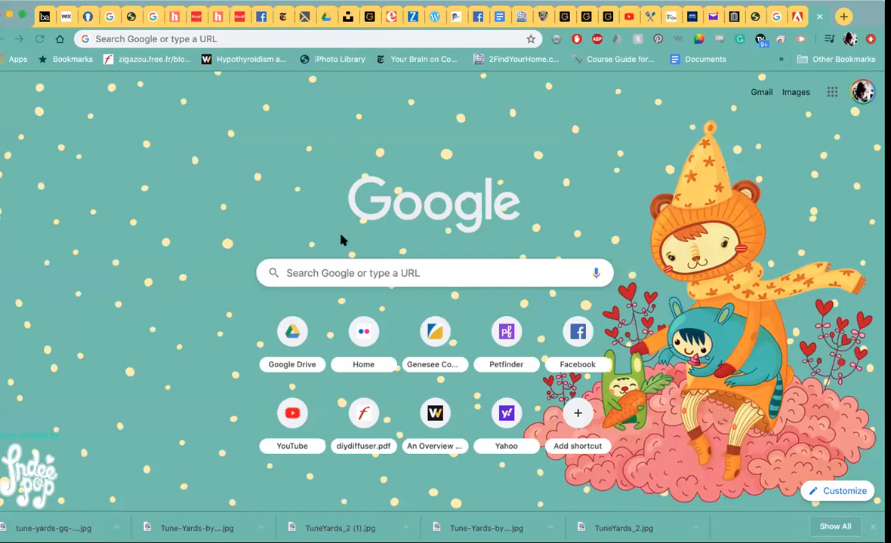
Step: Search Google for Tuneyards and show the image results
{"action": "left_click", "coordinate": [336, 264]}
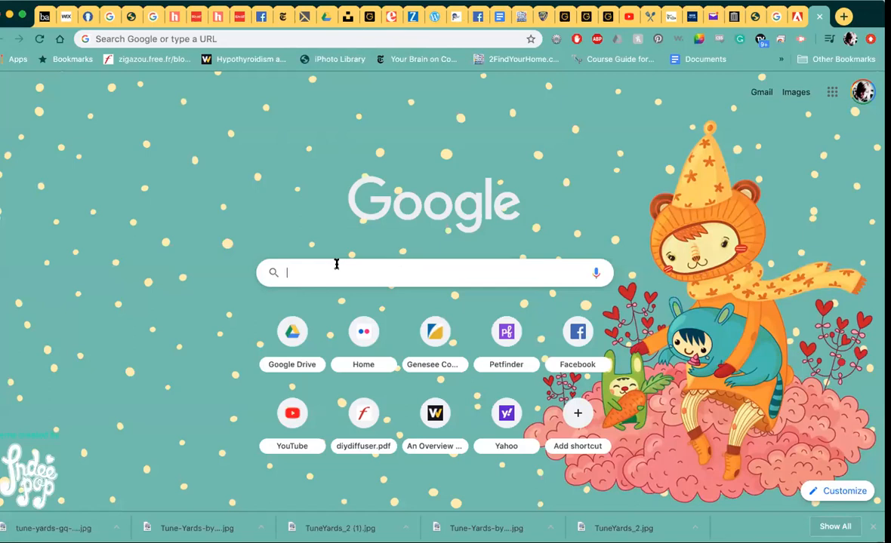
{"action": "type", "text": "Tun"}
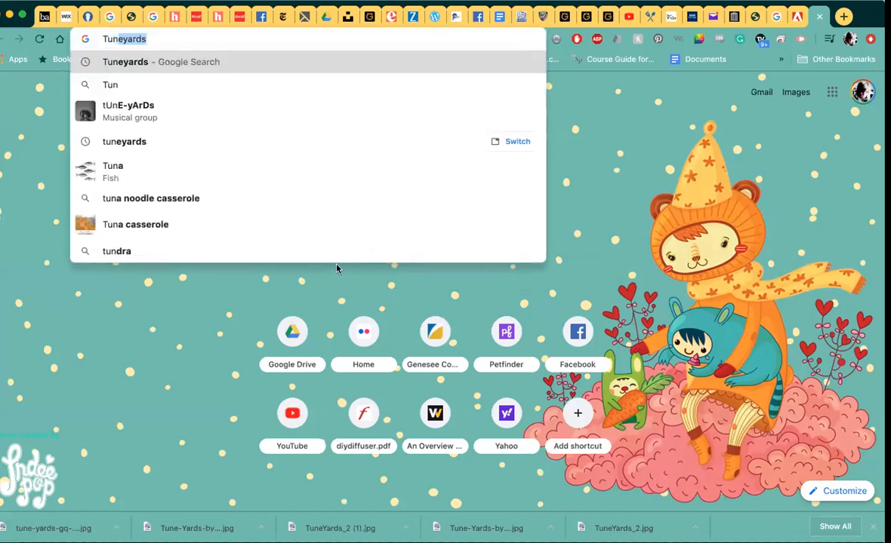
{"action": "type", "text": "e"}
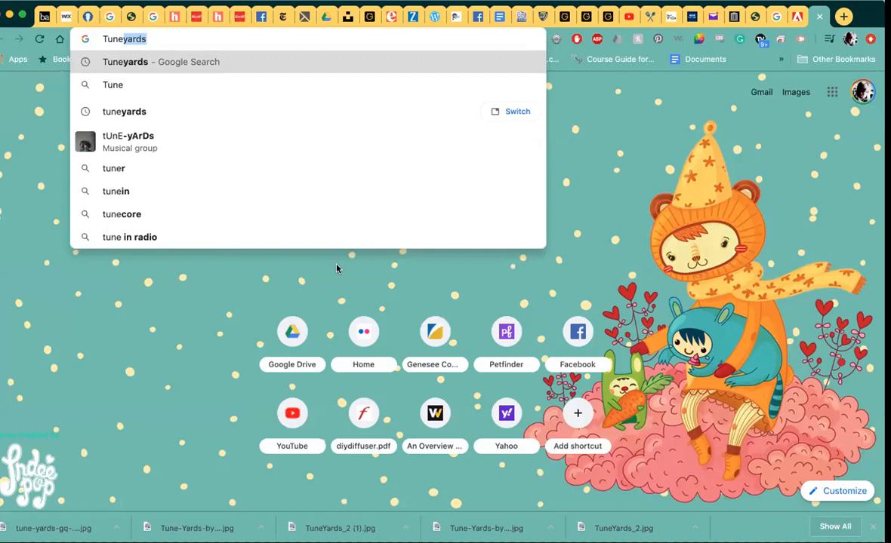
{"action": "key", "text": "Return"}
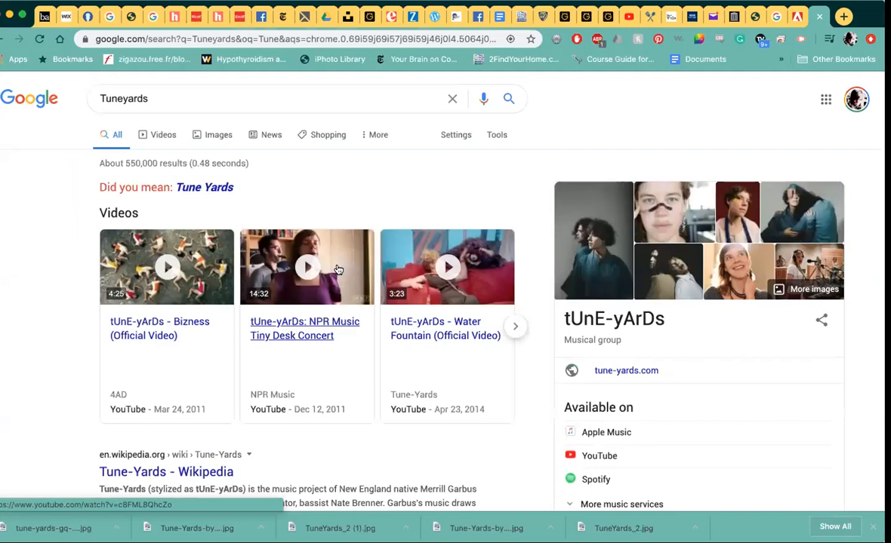
{"action": "left_click", "coordinate": [227, 137]}
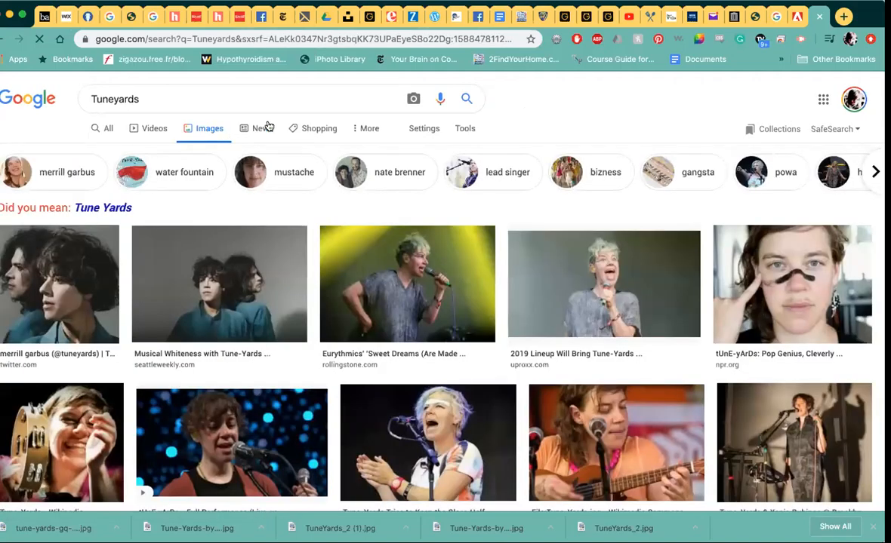
Step: Browse the image results and preview the Moroccan Lounge photo and the Bay Bridged stage photo to compare their sizes
{"action": "scroll", "coordinate": [649, 344], "scroll_direction": "down", "scroll_amount": 10}
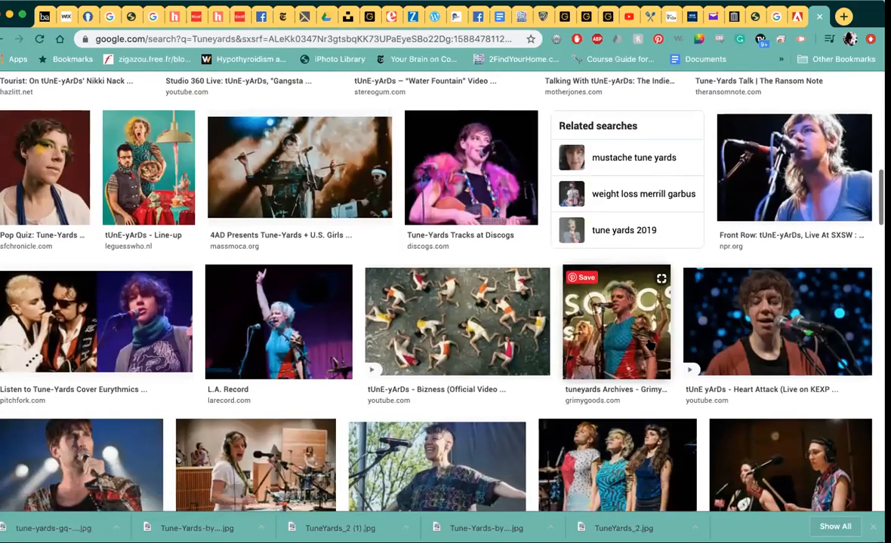
{"action": "scroll", "coordinate": [649, 344], "scroll_direction": "down", "scroll_amount": 3}
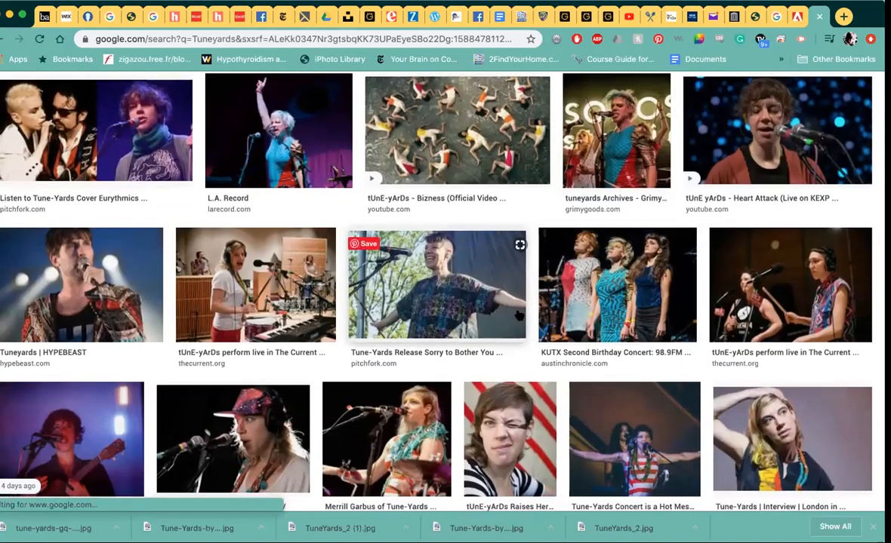
{"action": "scroll", "coordinate": [519, 315], "scroll_direction": "down", "scroll_amount": 5}
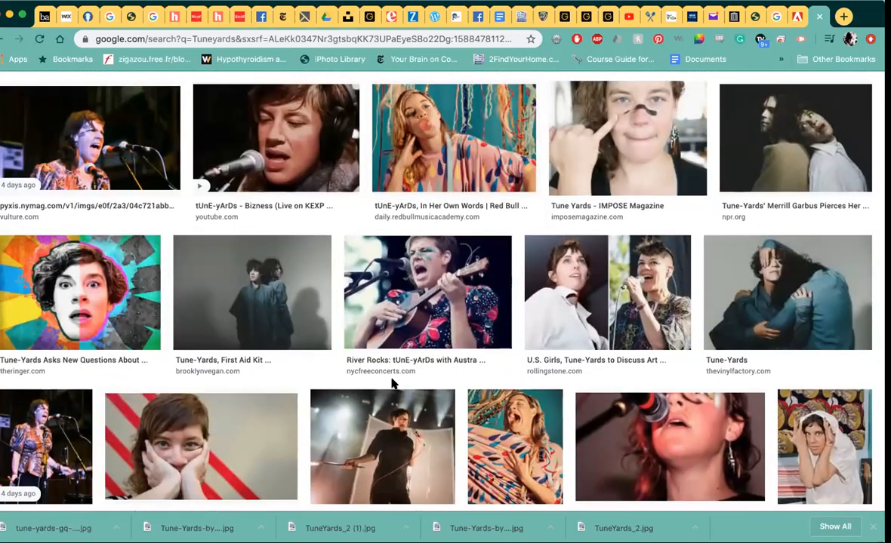
{"action": "scroll", "coordinate": [392, 384], "scroll_direction": "down", "scroll_amount": 4}
{"action": "scroll", "coordinate": [253, 379], "scroll_direction": "down", "scroll_amount": 2}
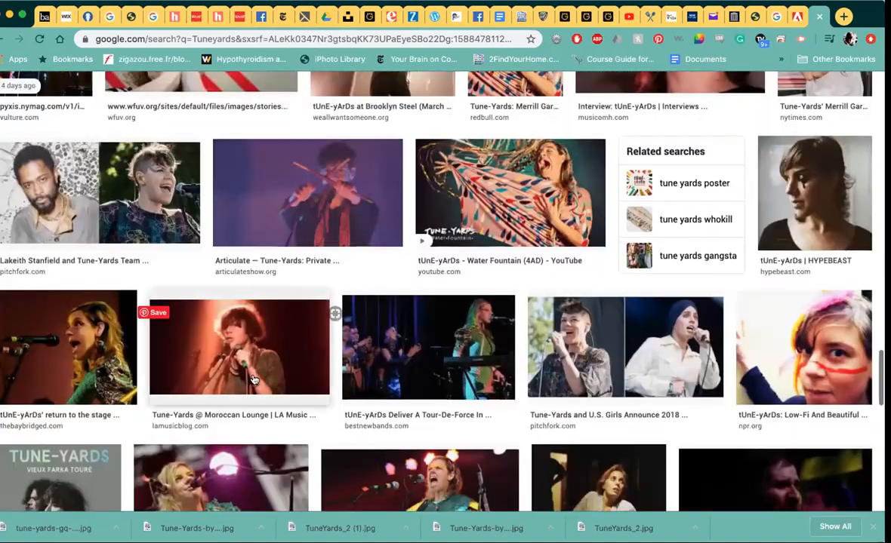
{"action": "left_click", "coordinate": [254, 380]}
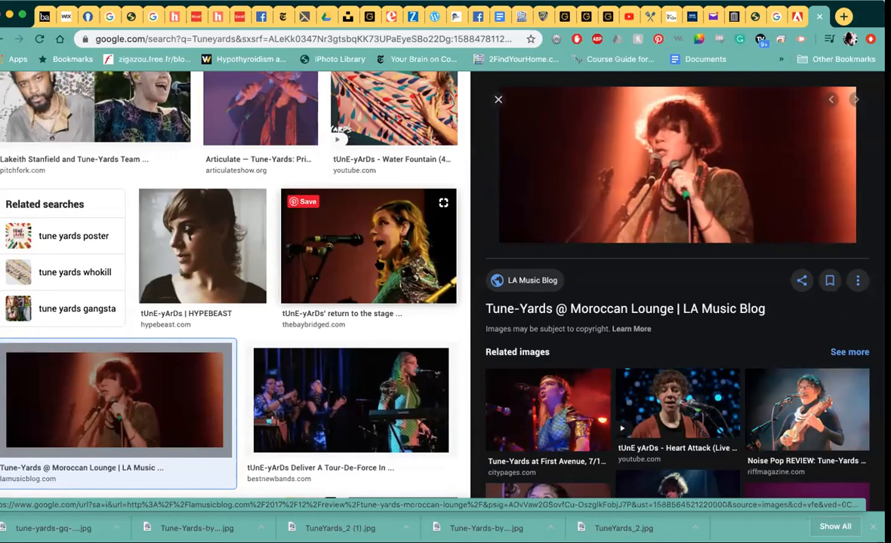
{"action": "left_click", "coordinate": [368, 250]}
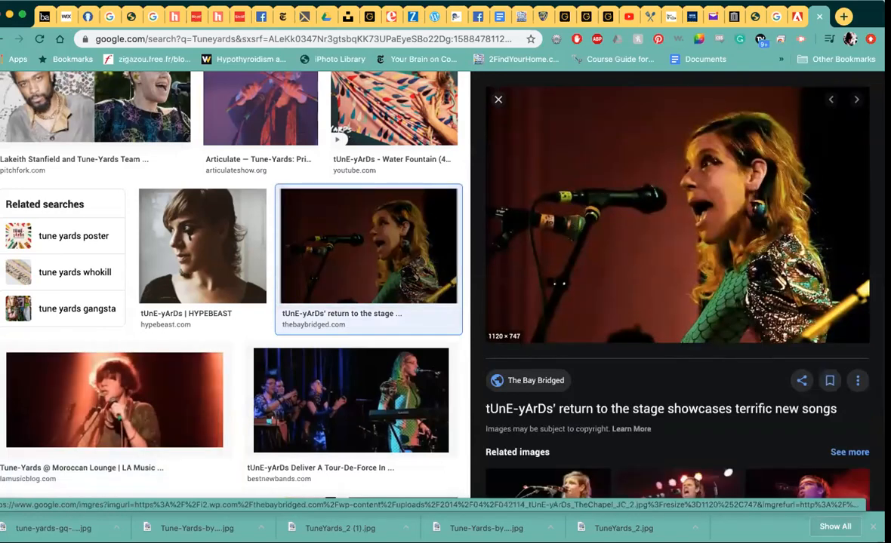
Step: Filter the Tuneyards image results to Large size
{"action": "scroll", "coordinate": [299, 173], "scroll_direction": "down", "scroll_amount": 10}
{"action": "scroll", "coordinate": [299, 173], "scroll_direction": "up", "scroll_amount": 10}
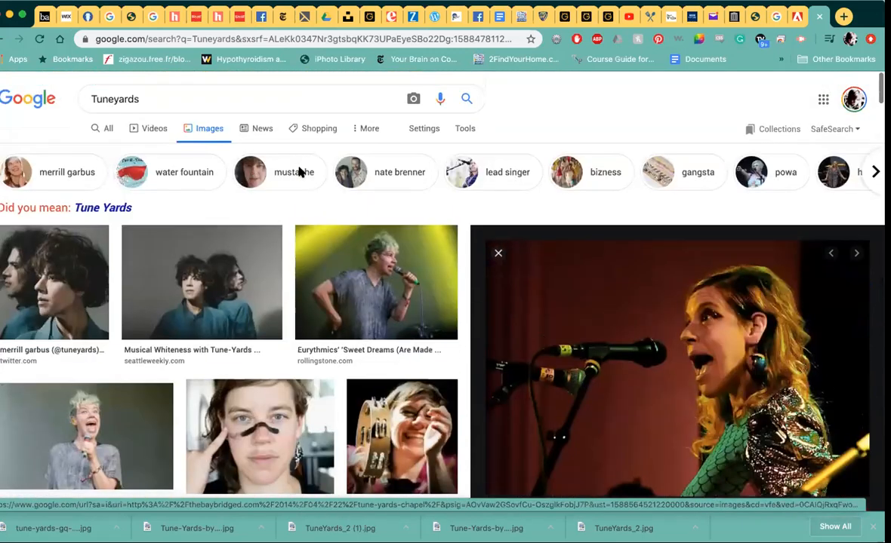
{"action": "left_click", "coordinate": [474, 129]}
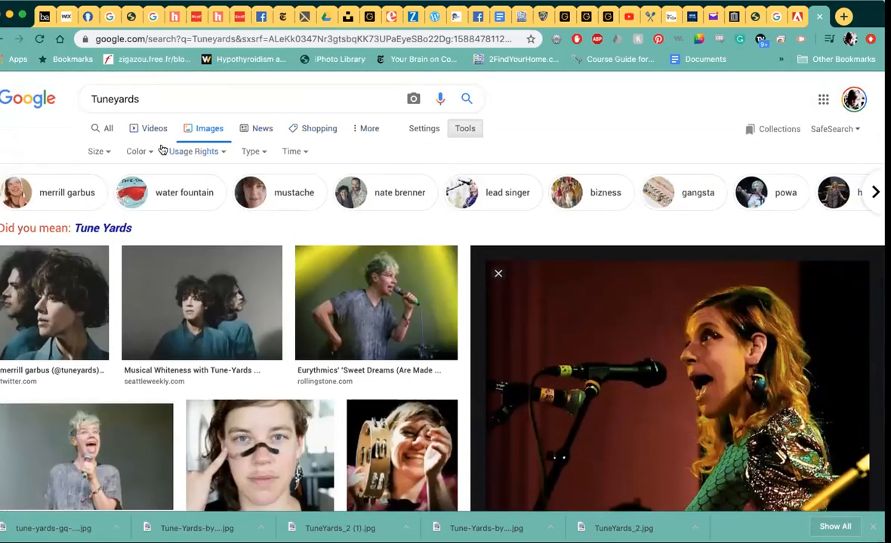
{"action": "left_click", "coordinate": [95, 153]}
{"action": "left_click", "coordinate": [100, 189]}
Step: Preview the BrooklynVegan livestream photo and the Le Guess Who? line-up photo to check their pixel dimensions
{"action": "scroll", "coordinate": [483, 308], "scroll_direction": "down", "scroll_amount": 6}
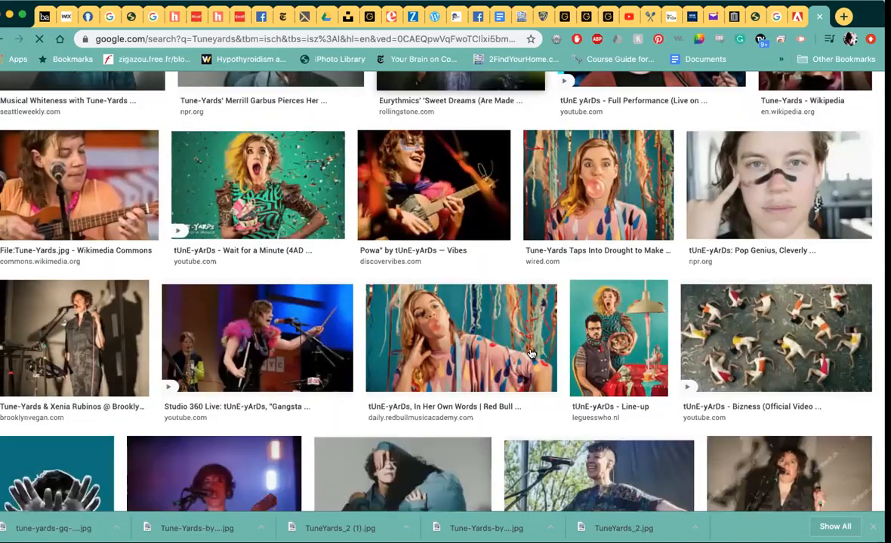
{"action": "left_click", "coordinate": [240, 314]}
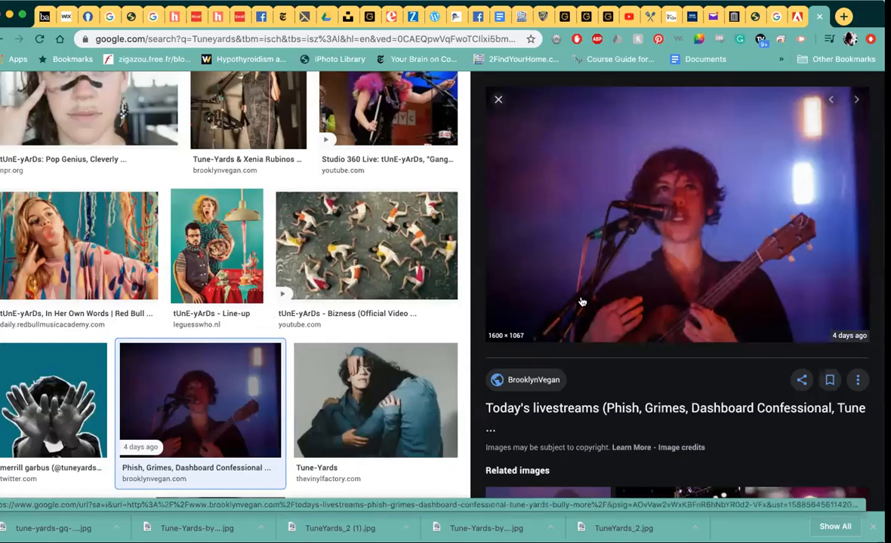
{"action": "left_click", "coordinate": [193, 232]}
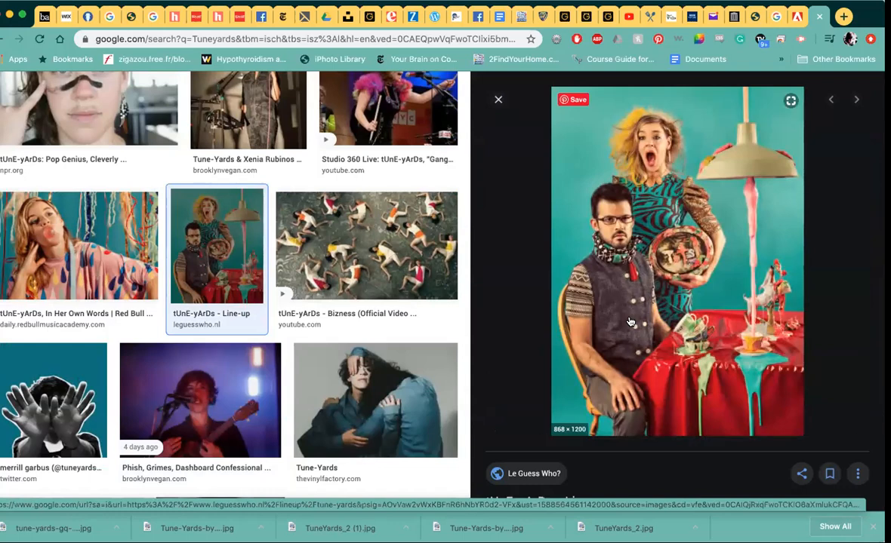
Step: Open the advanced image search form for the Tuneyards query
{"action": "scroll", "coordinate": [438, 207], "scroll_direction": "up", "scroll_amount": 10}
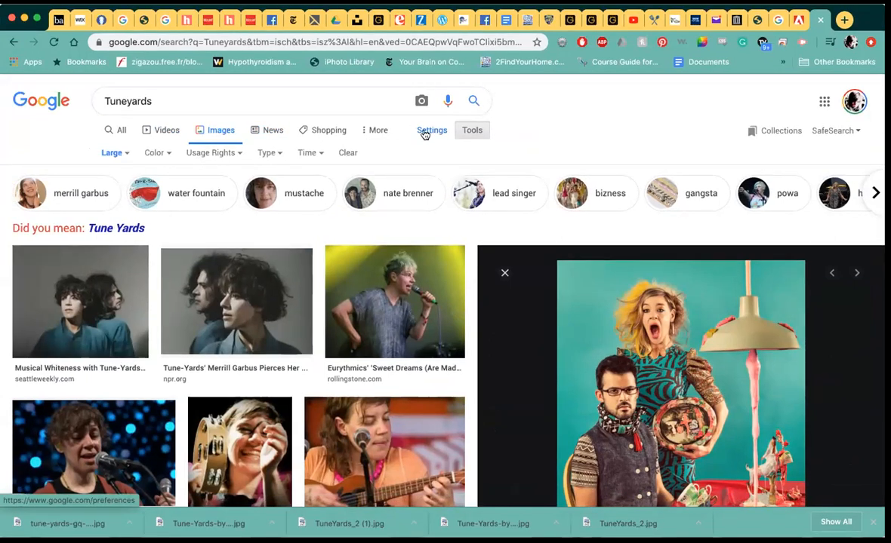
{"action": "left_click", "coordinate": [432, 131]}
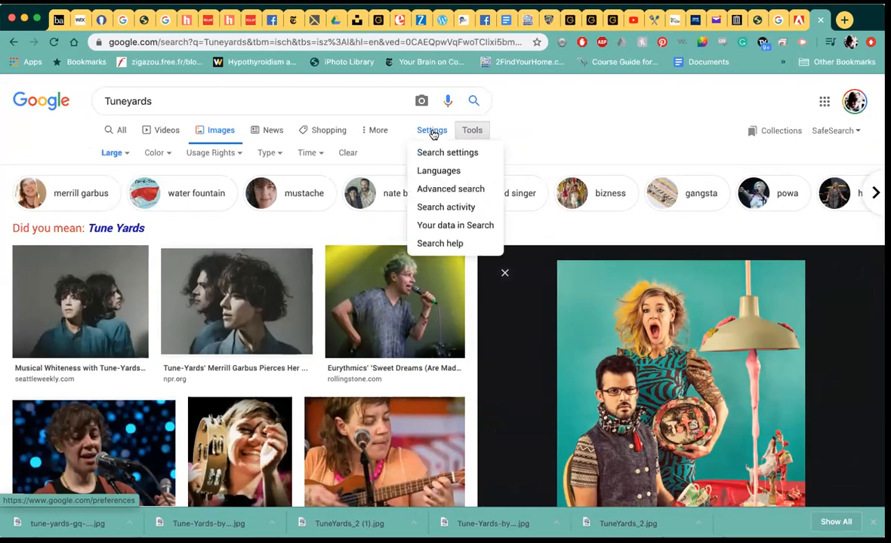
{"action": "left_click", "coordinate": [450, 196]}
{"action": "scroll", "coordinate": [451, 197], "scroll_direction": "down", "scroll_amount": 3}
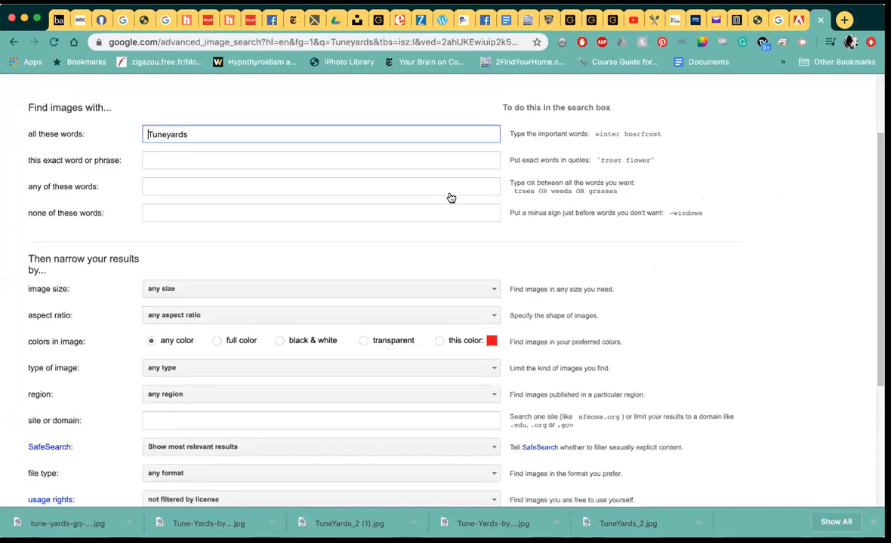
{"action": "scroll", "coordinate": [451, 198], "scroll_direction": "down", "scroll_amount": 1}
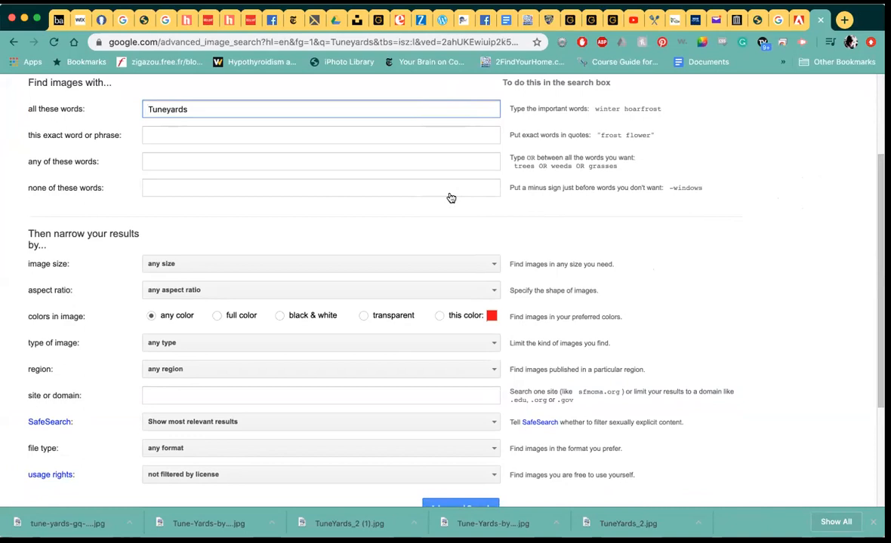
Step: Restrict the image size to Larger than 4 MP and run the advanced search
{"action": "left_click", "coordinate": [317, 266]}
{"action": "scroll", "coordinate": [311, 355], "scroll_direction": "down", "scroll_amount": 5}
{"action": "scroll", "coordinate": [311, 355], "scroll_direction": "up", "scroll_amount": 1}
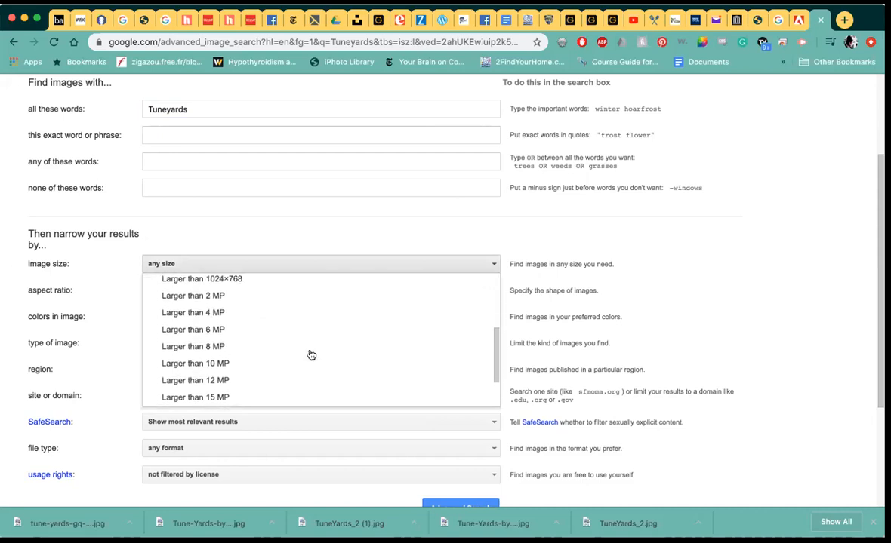
{"action": "left_click", "coordinate": [222, 314]}
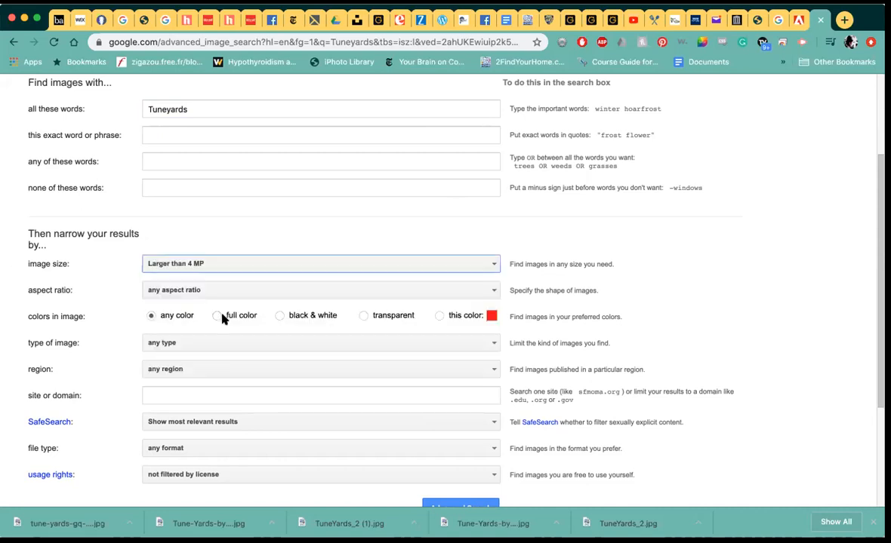
{"action": "scroll", "coordinate": [222, 317], "scroll_direction": "down", "scroll_amount": 3}
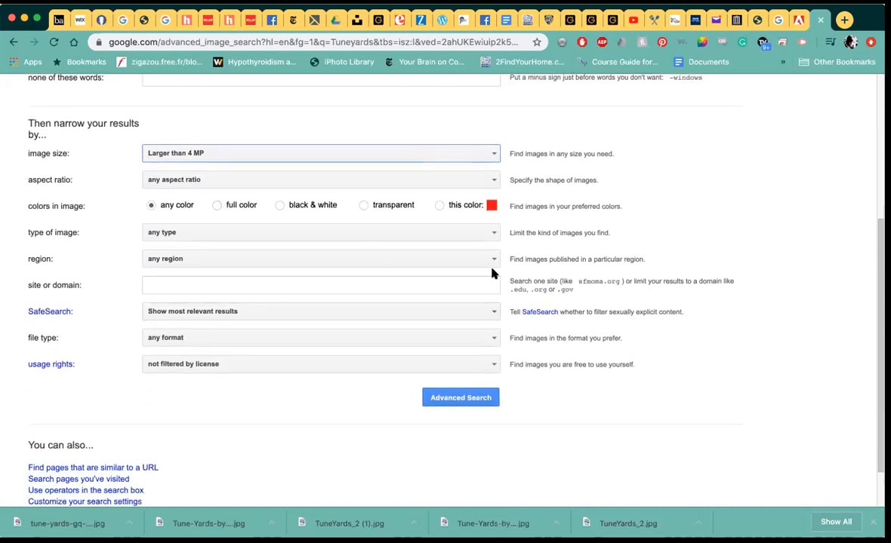
{"action": "left_click", "coordinate": [463, 401]}
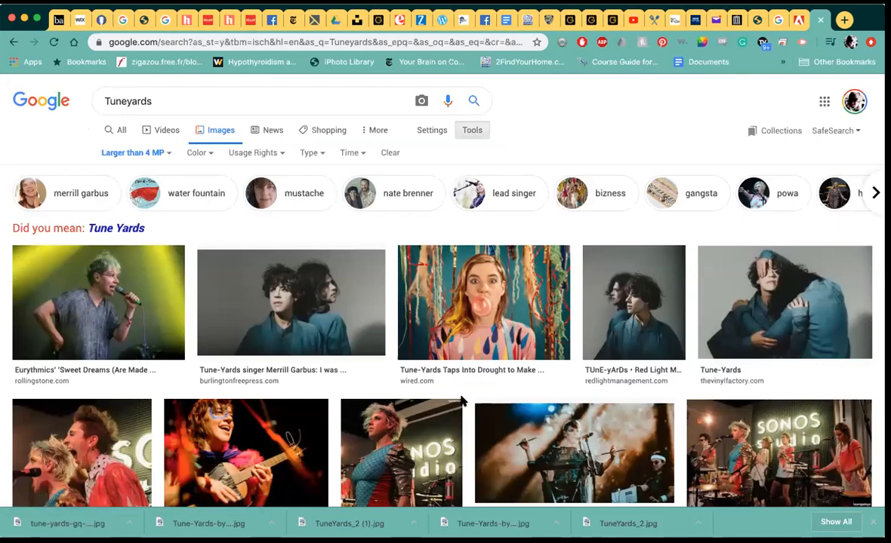
Step: Preview the Wired bubble-gum photo from the results and copy its image address
{"action": "scroll", "coordinate": [463, 402], "scroll_direction": "down", "scroll_amount": 15}
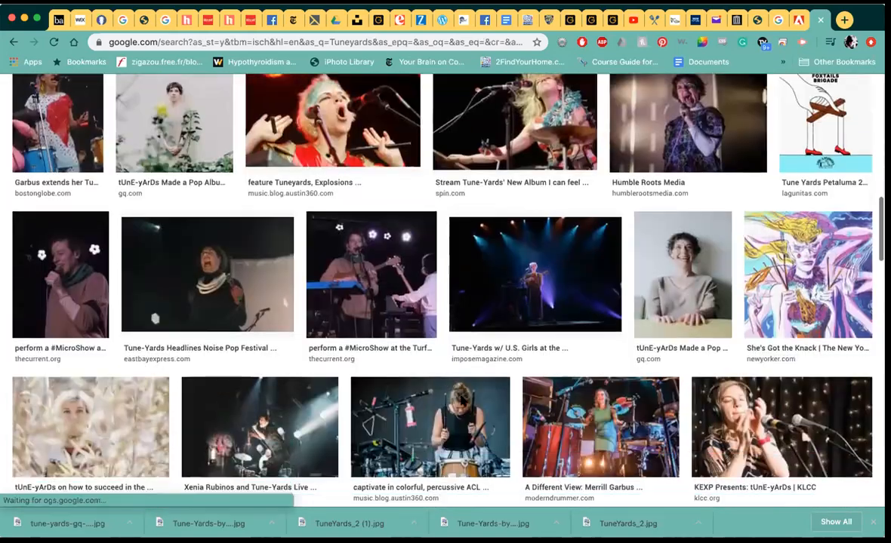
{"action": "scroll", "coordinate": [463, 403], "scroll_direction": "up", "scroll_amount": 15}
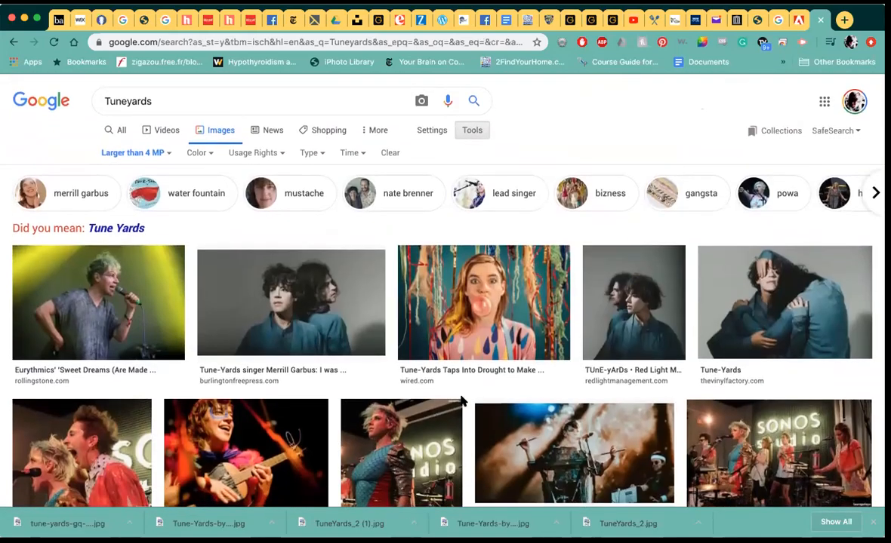
{"action": "mouse_move", "coordinate": [487, 296]}
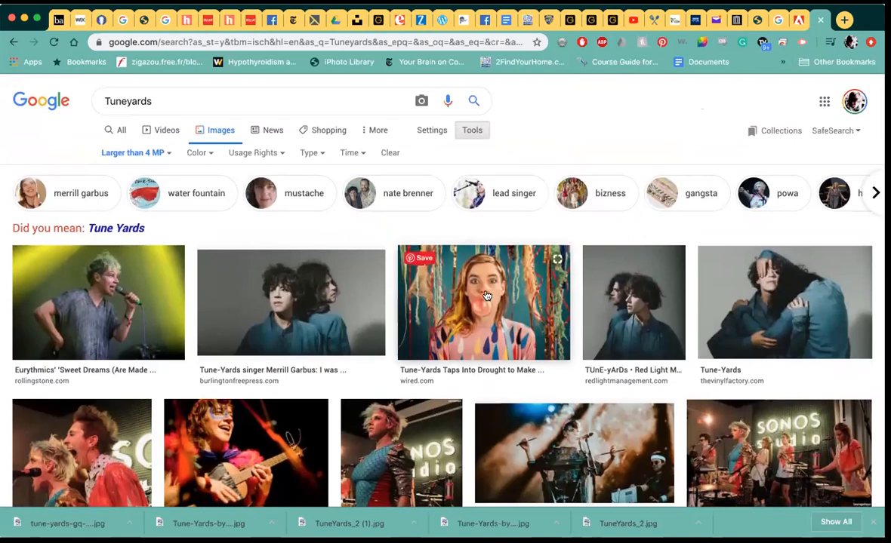
{"action": "left_click", "coordinate": [487, 296]}
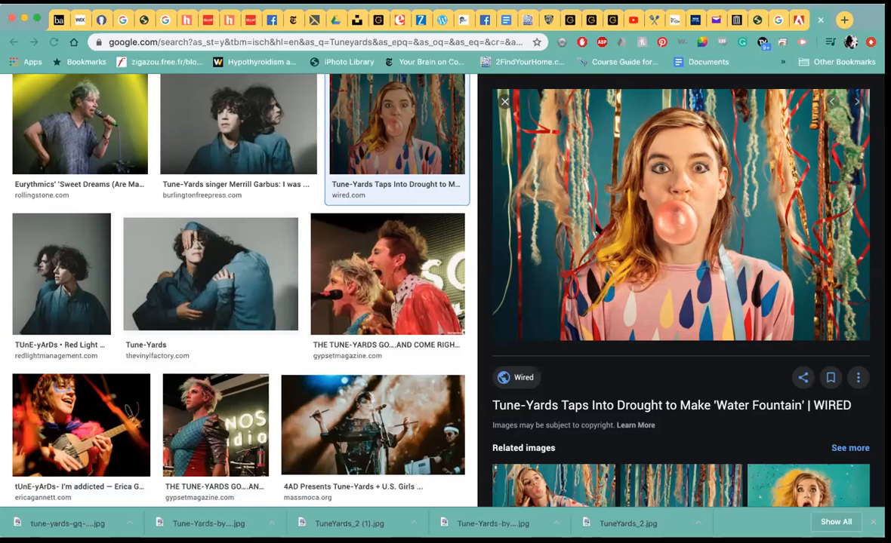
{"action": "right_click", "coordinate": [597, 229]}
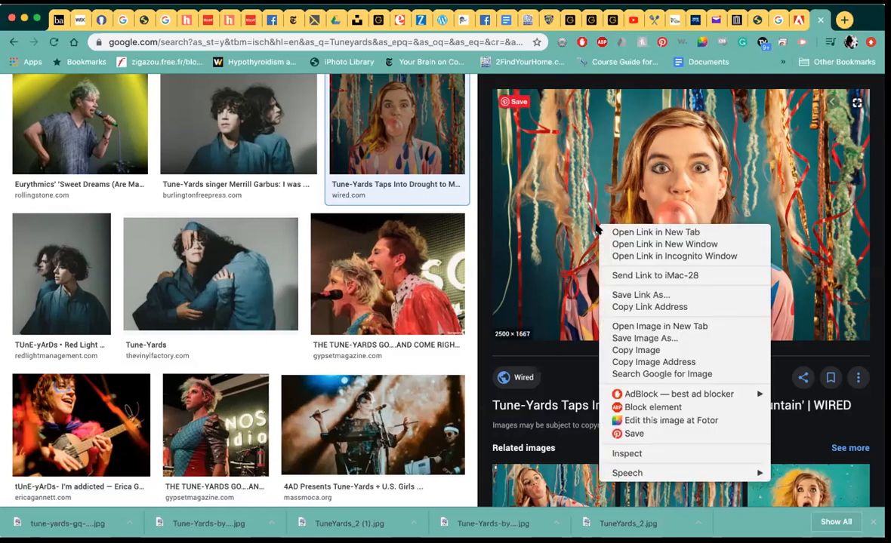
{"action": "left_click", "coordinate": [642, 363]}
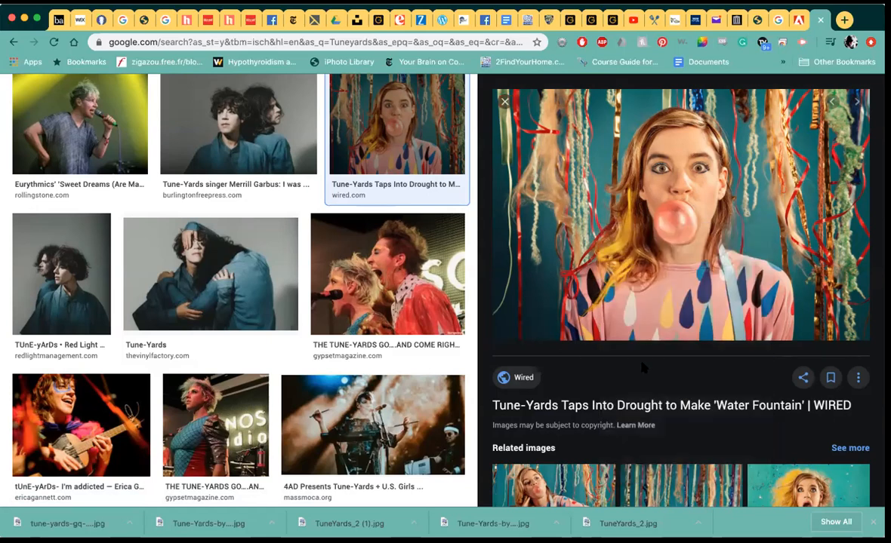
Step: Load the copied image address in the open Adobe Fonts tab and enlarge the photo to full size
{"action": "left_click", "coordinate": [798, 21]}
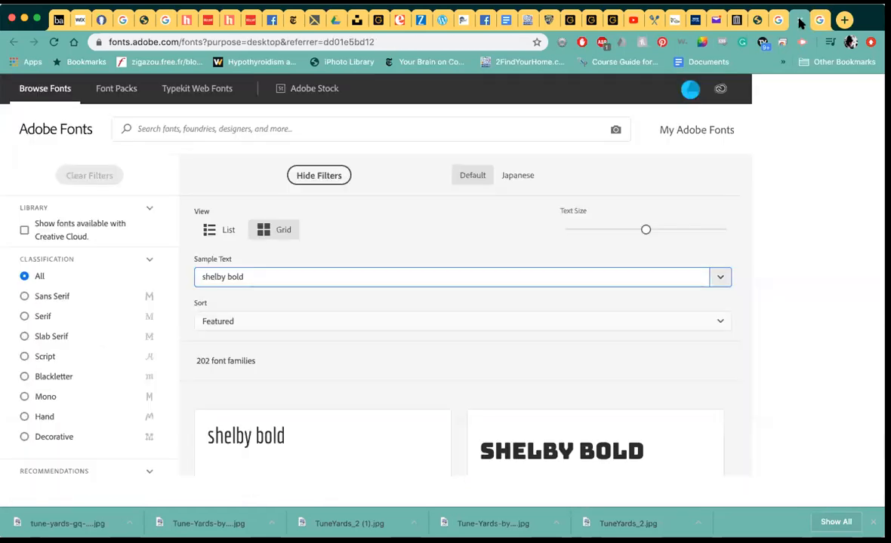
{"action": "left_click", "coordinate": [392, 42]}
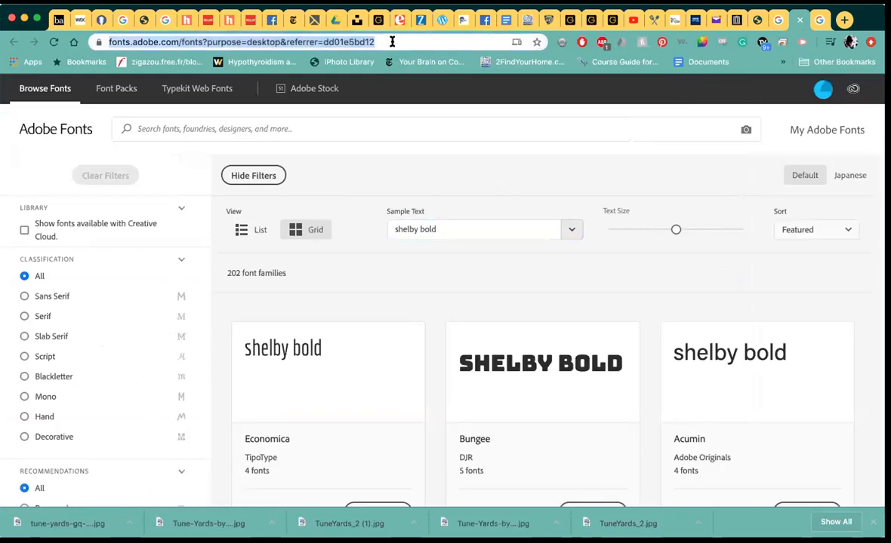
{"action": "key", "text": "super+v"}
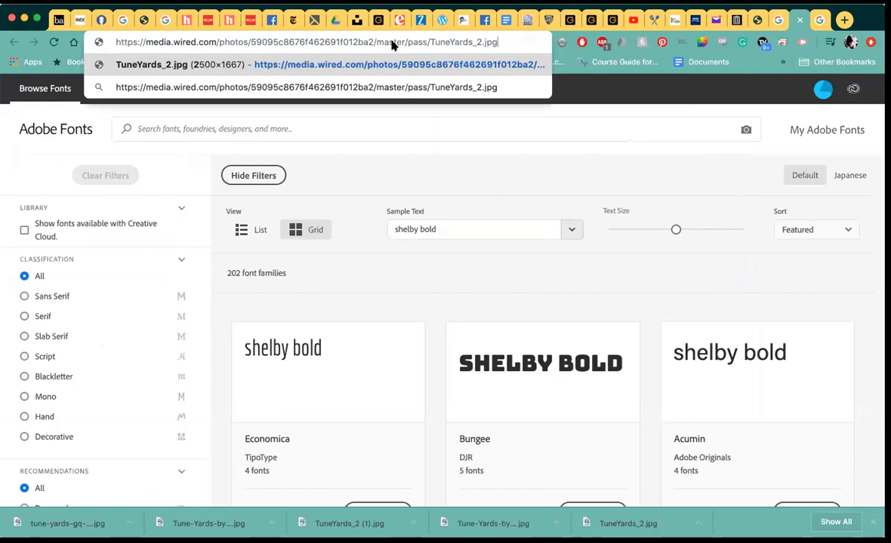
{"action": "key", "text": "Return"}
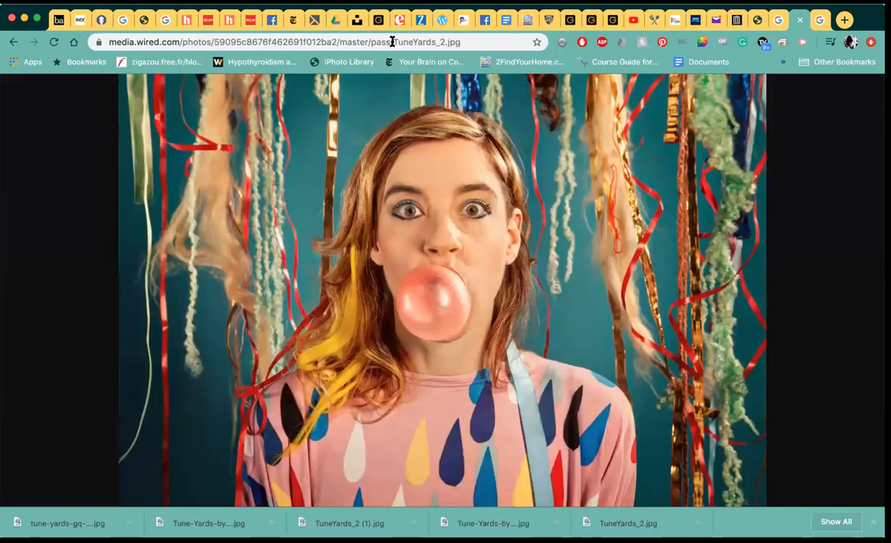
{"action": "left_click", "coordinate": [408, 214]}
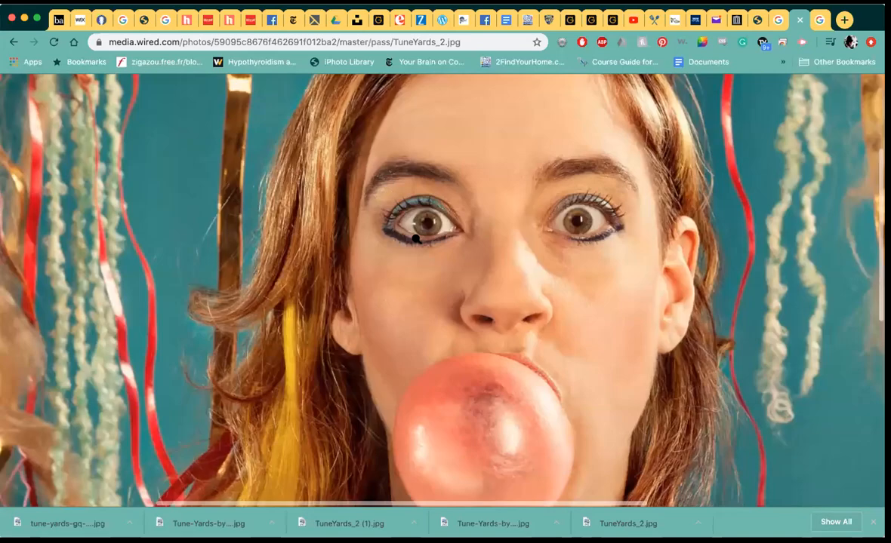
{"action": "left_click", "coordinate": [416, 238]}
{"action": "left_click", "coordinate": [416, 238]}
{"action": "left_click", "coordinate": [415, 238]}
{"action": "left_click", "coordinate": [416, 238]}
{"action": "left_click", "coordinate": [416, 238]}
{"action": "left_click", "coordinate": [416, 238]}
{"action": "left_click", "coordinate": [416, 238]}
{"action": "left_click", "coordinate": [416, 238]}
Step: Save the full-size Wired bubble-gum photo to the Downloads folder as a JPEG image
{"action": "right_click", "coordinate": [334, 244]}
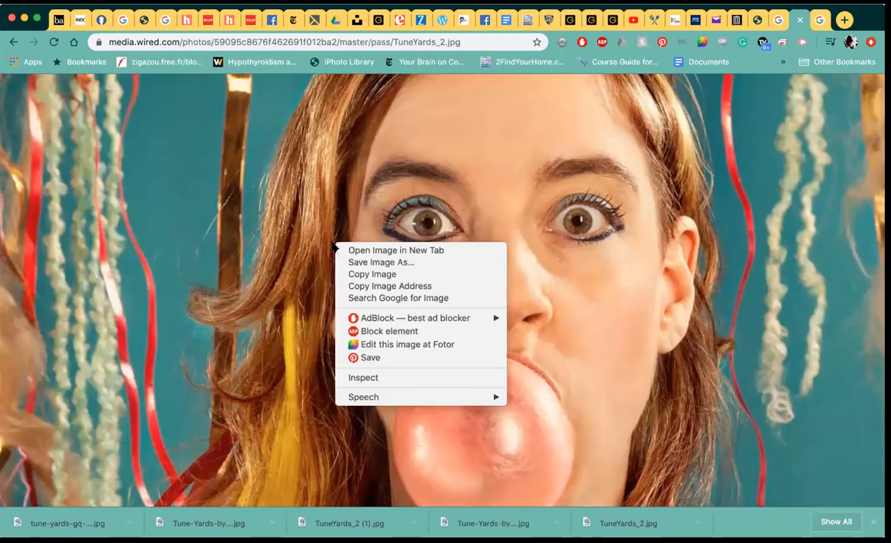
{"action": "left_click", "coordinate": [371, 261]}
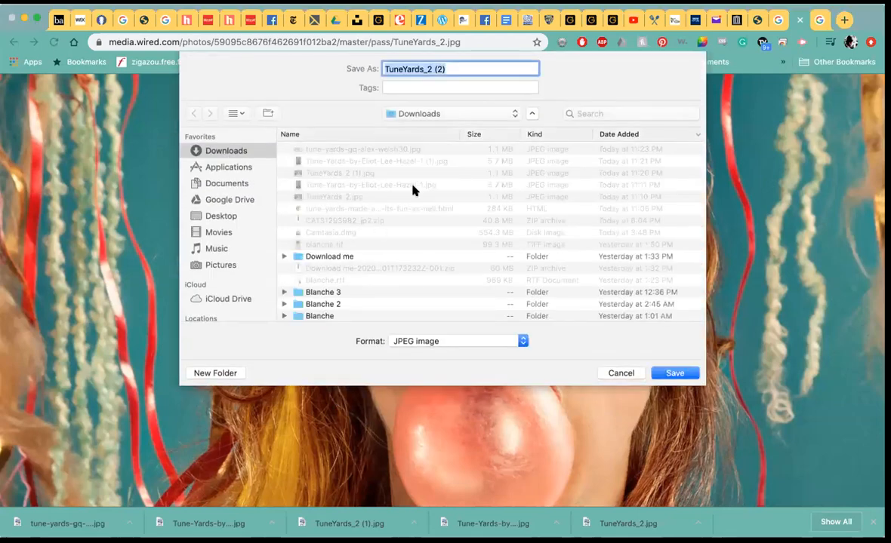
{"action": "left_click", "coordinate": [678, 373]}
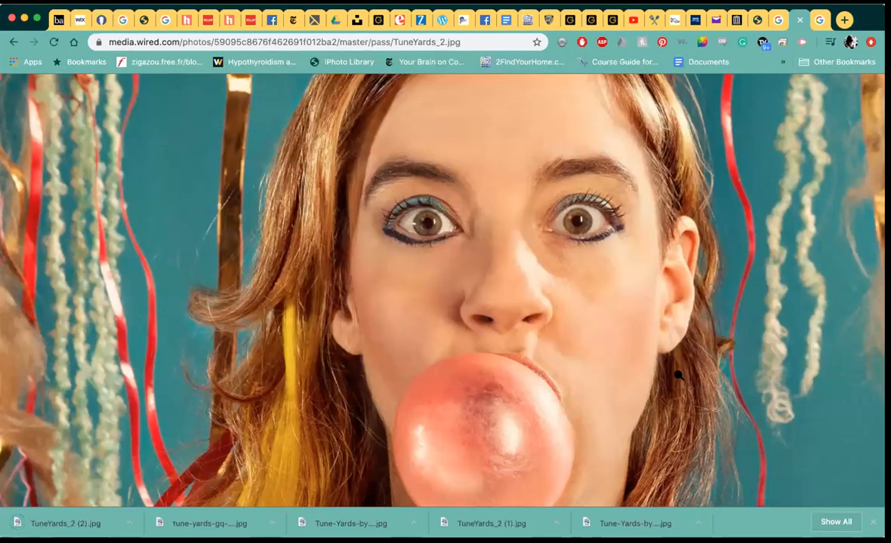
Step: Return to the image results, preview the Red Light Management portrait and copy its image address
{"action": "left_click", "coordinate": [821, 19]}
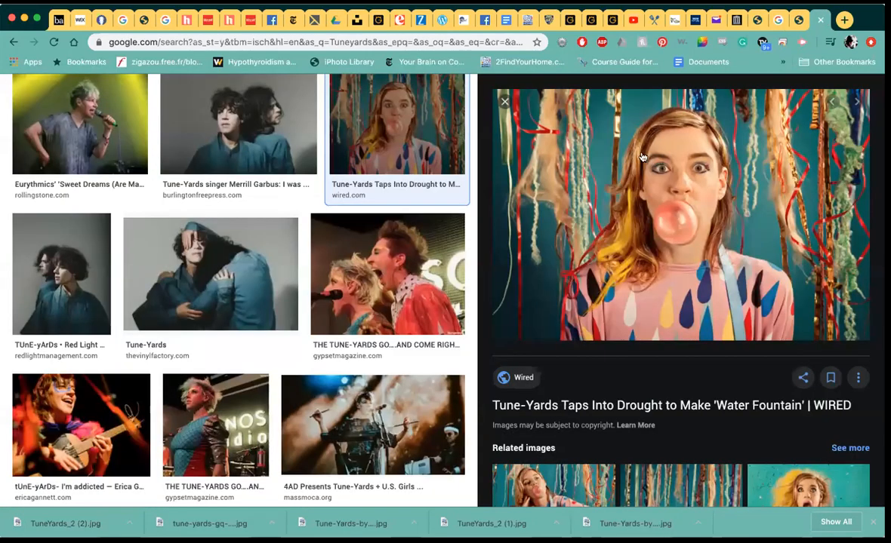
{"action": "scroll", "coordinate": [121, 255], "scroll_direction": "up", "scroll_amount": 1}
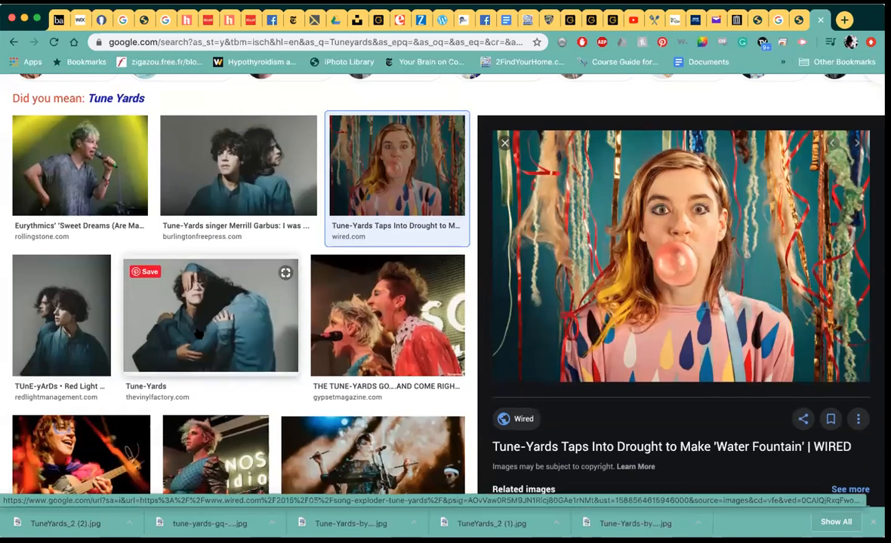
{"action": "left_click", "coordinate": [33, 320]}
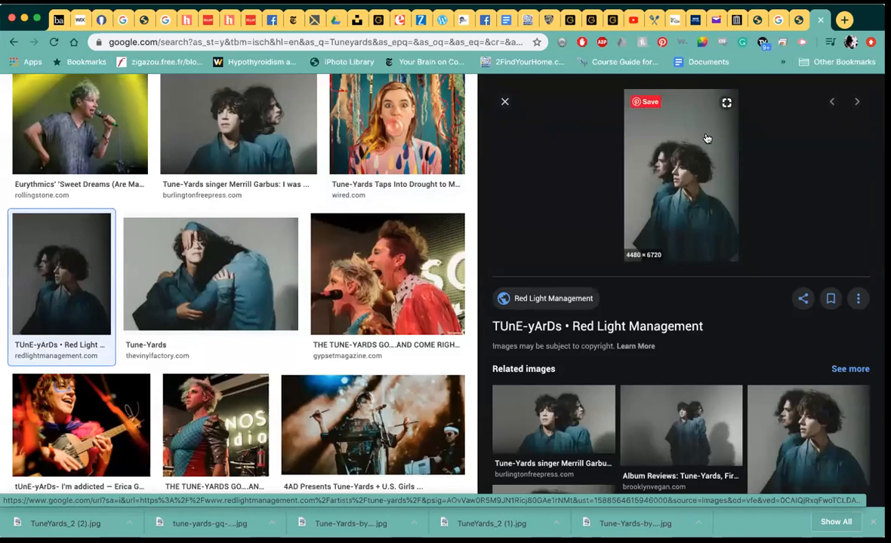
{"action": "scroll", "coordinate": [696, 179], "scroll_direction": "up", "scroll_amount": 1}
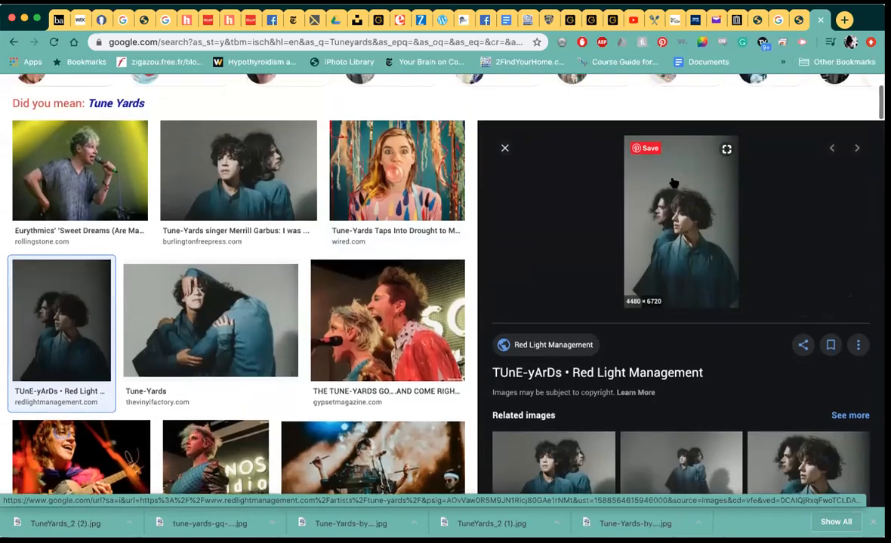
{"action": "right_click", "coordinate": [679, 237]}
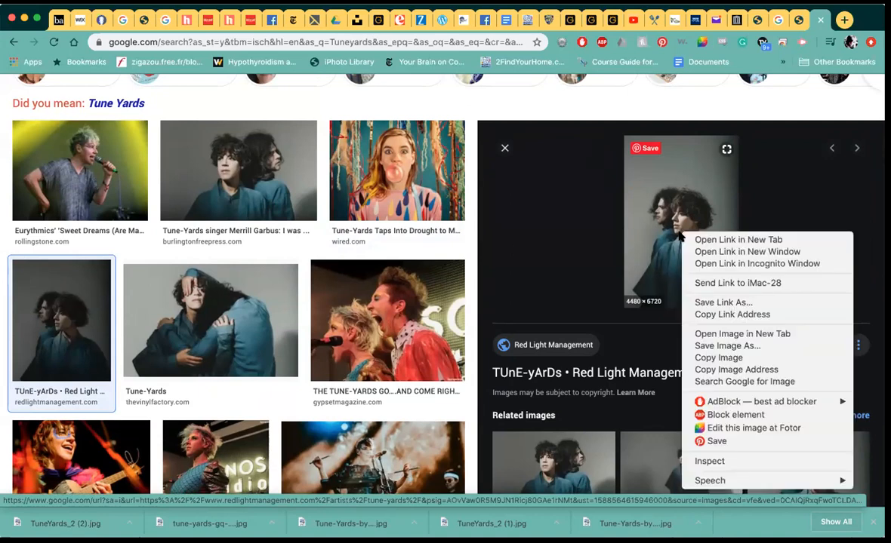
{"action": "left_click", "coordinate": [706, 370]}
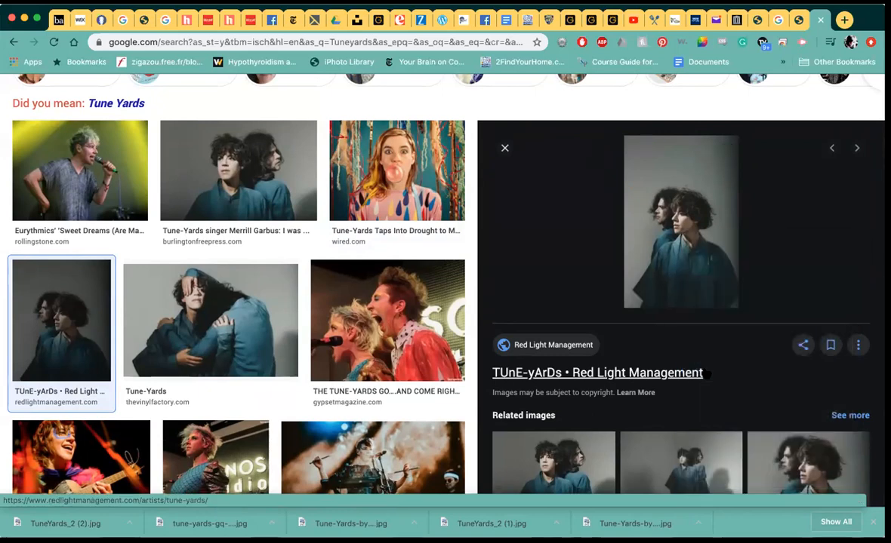
Step: Load the copied portrait address in the tab showing the Wired photo
{"action": "left_click", "coordinate": [798, 21]}
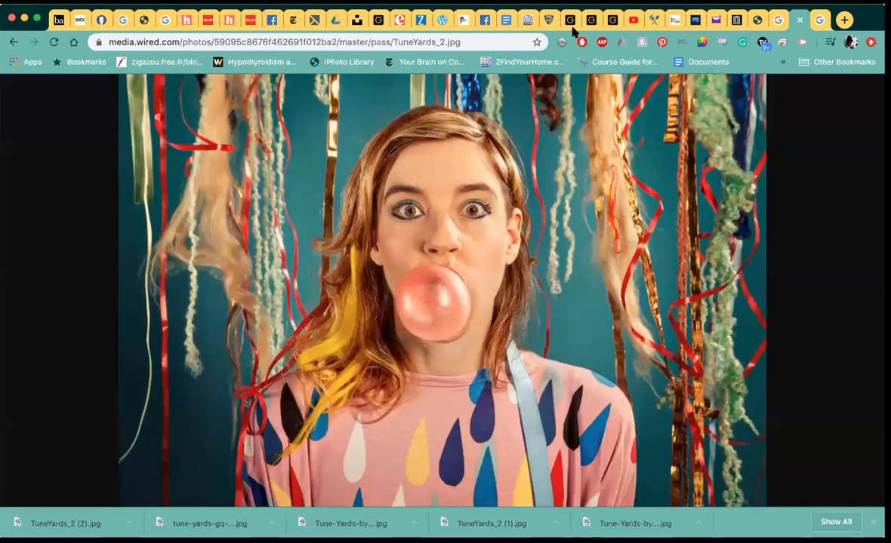
{"action": "left_click", "coordinate": [456, 42]}
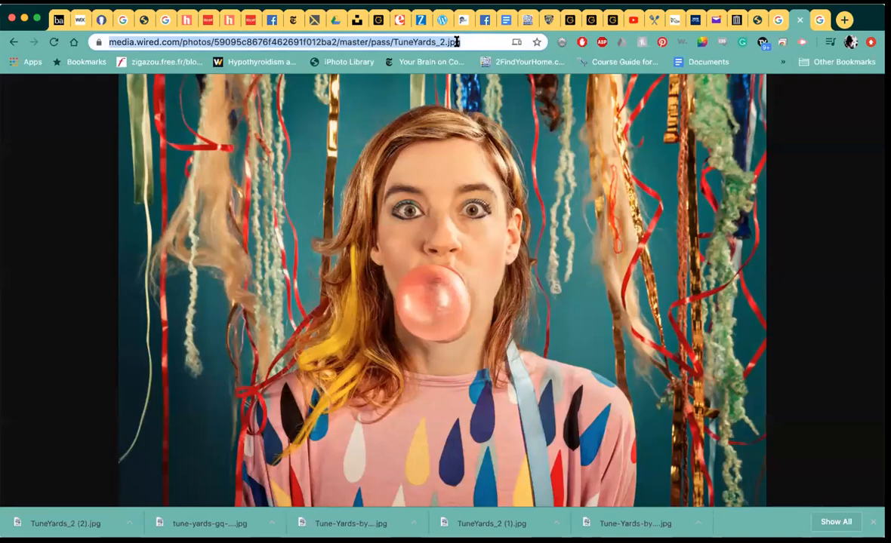
{"action": "key", "text": "super+v"}
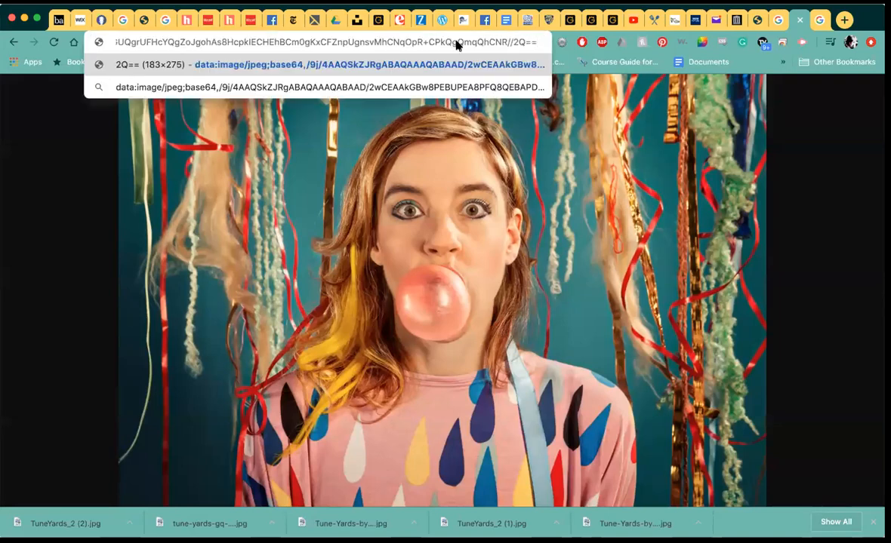
{"action": "key", "text": "Return"}
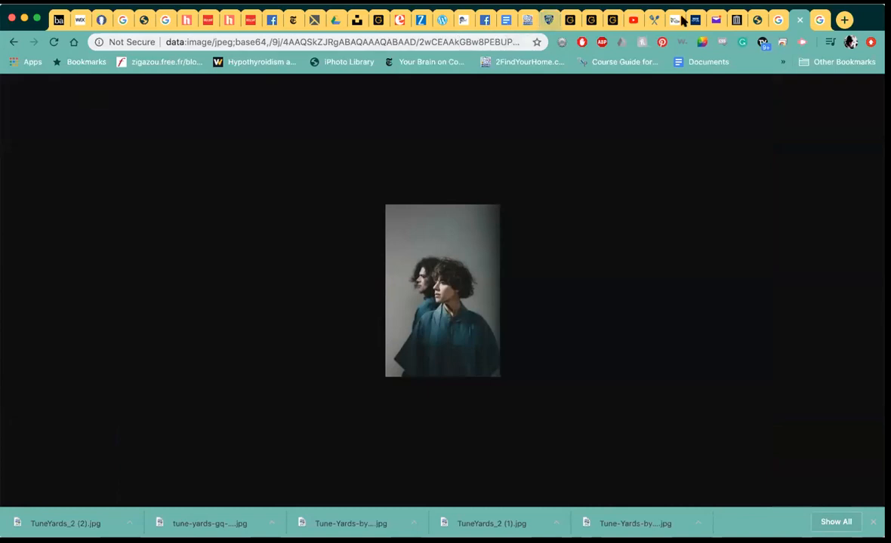
Step: Return to the image results, open the portrait's Red Light Management source page and look it over for a hi-res download
{"action": "left_click", "coordinate": [821, 21]}
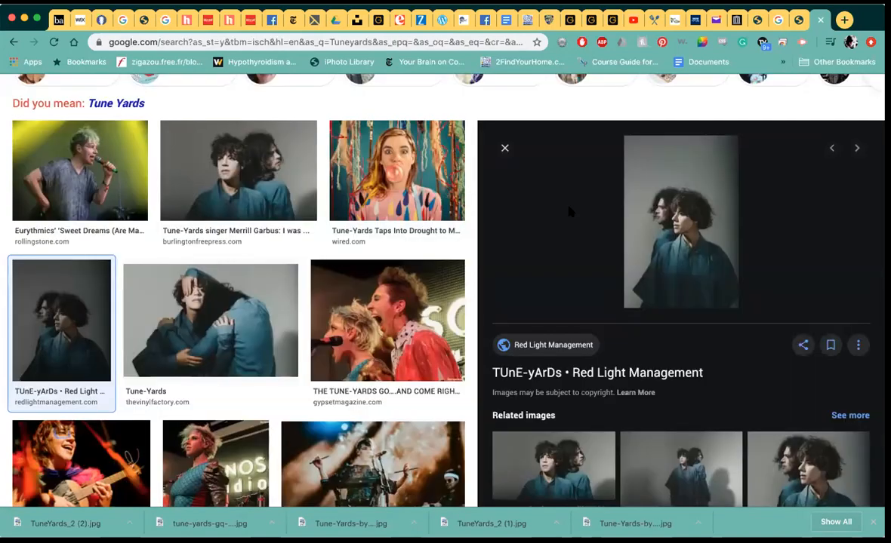
{"action": "left_click", "coordinate": [610, 371]}
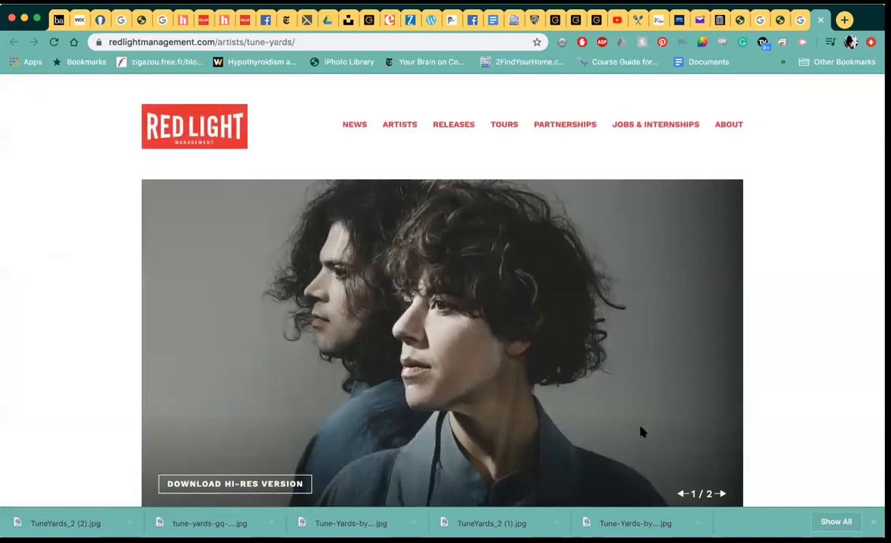
{"action": "scroll", "coordinate": [621, 401], "scroll_direction": "down", "scroll_amount": 6}
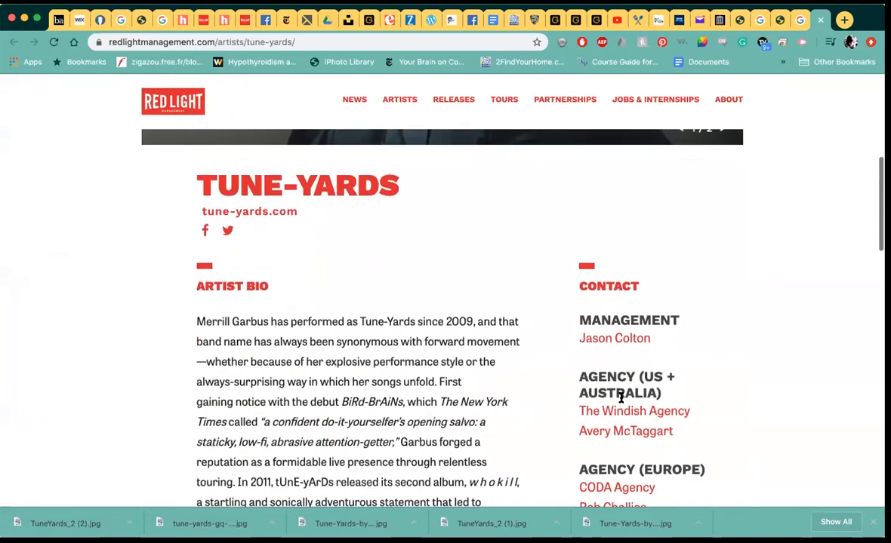
{"action": "scroll", "coordinate": [292, 255], "scroll_direction": "up", "scroll_amount": 3}
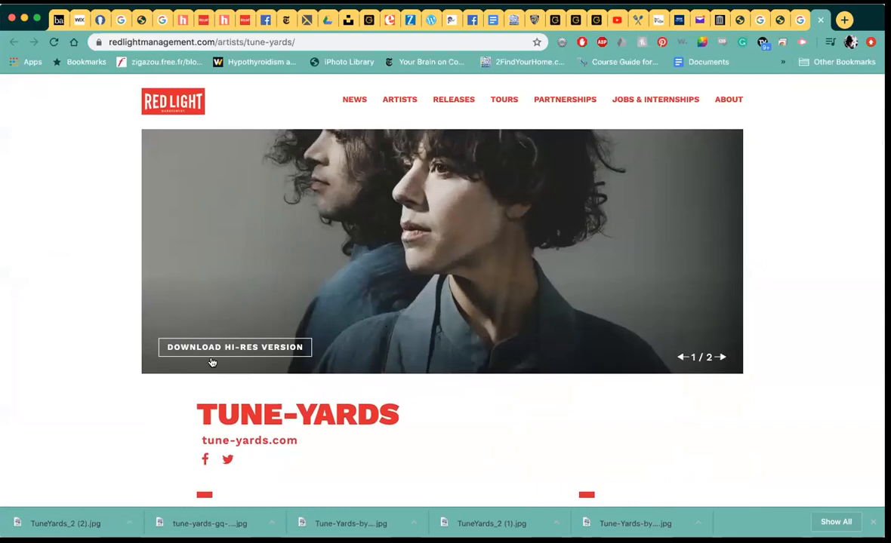
{"action": "scroll", "coordinate": [215, 370], "scroll_direction": "down", "scroll_amount": 2}
{"action": "scroll", "coordinate": [221, 385], "scroll_direction": "down", "scroll_amount": 3}
{"action": "scroll", "coordinate": [220, 385], "scroll_direction": "up", "scroll_amount": 5}
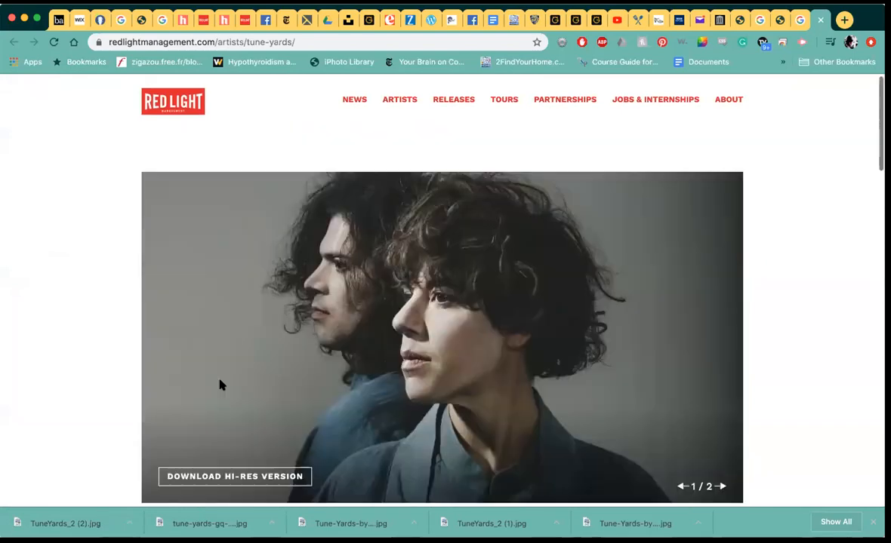
{"action": "scroll", "coordinate": [220, 385], "scroll_direction": "down", "scroll_amount": 5}
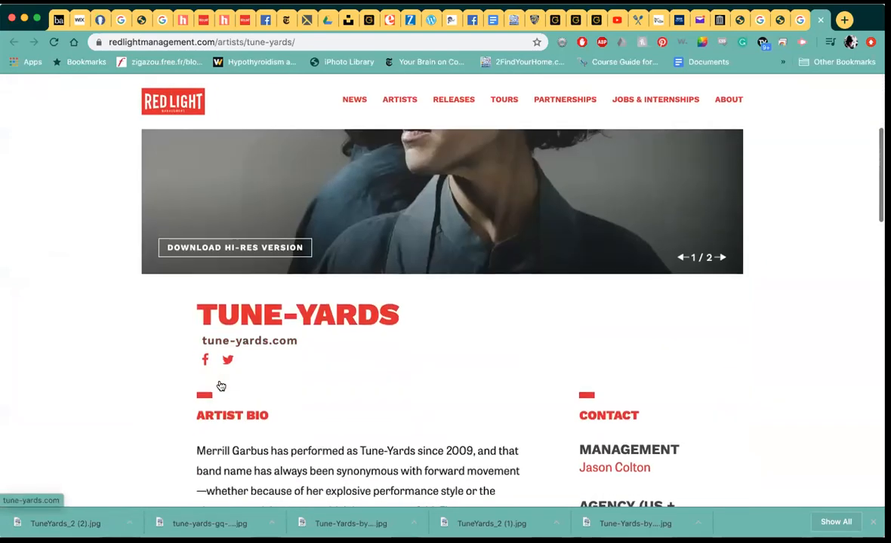
{"action": "scroll", "coordinate": [220, 385], "scroll_direction": "up", "scroll_amount": 5}
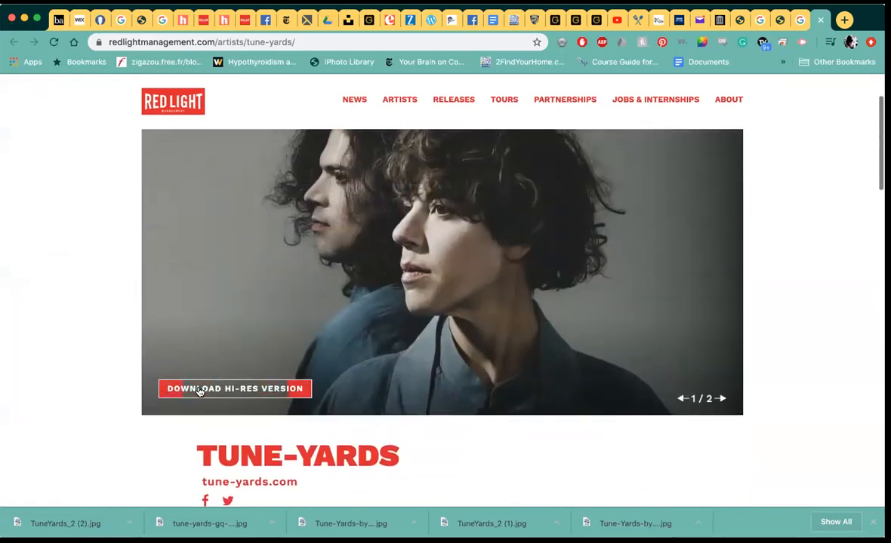
Step: Save the file linked from the portrait's hi-res version to the Downloads folder as a JPEG image
{"action": "right_click", "coordinate": [200, 391]}
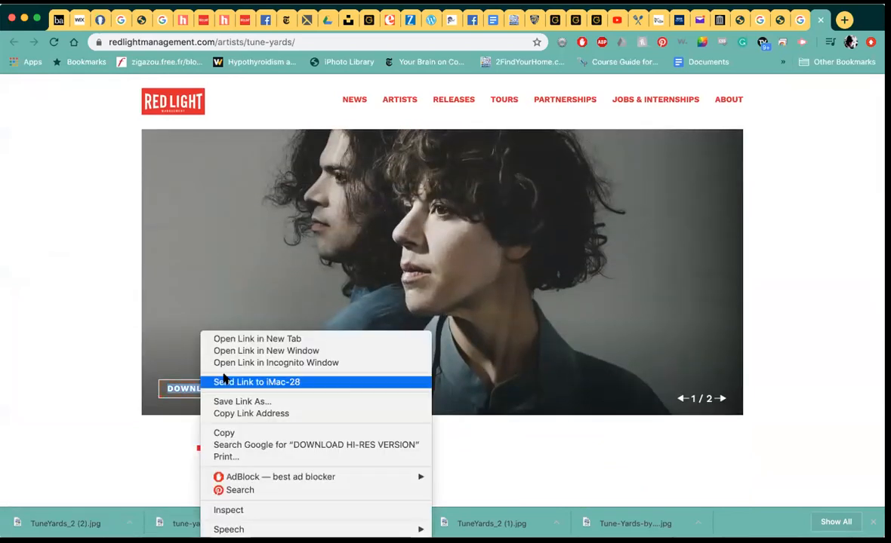
{"action": "left_click", "coordinate": [272, 403]}
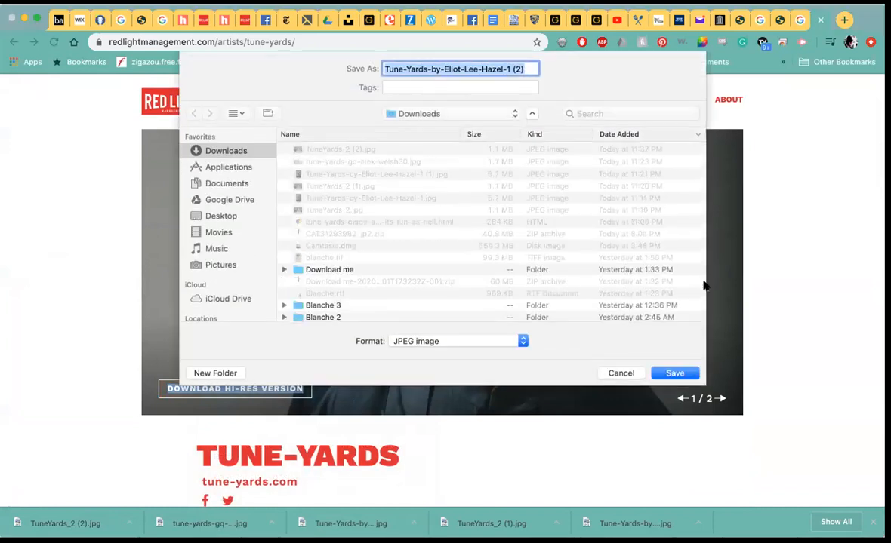
{"action": "left_click", "coordinate": [675, 374]}
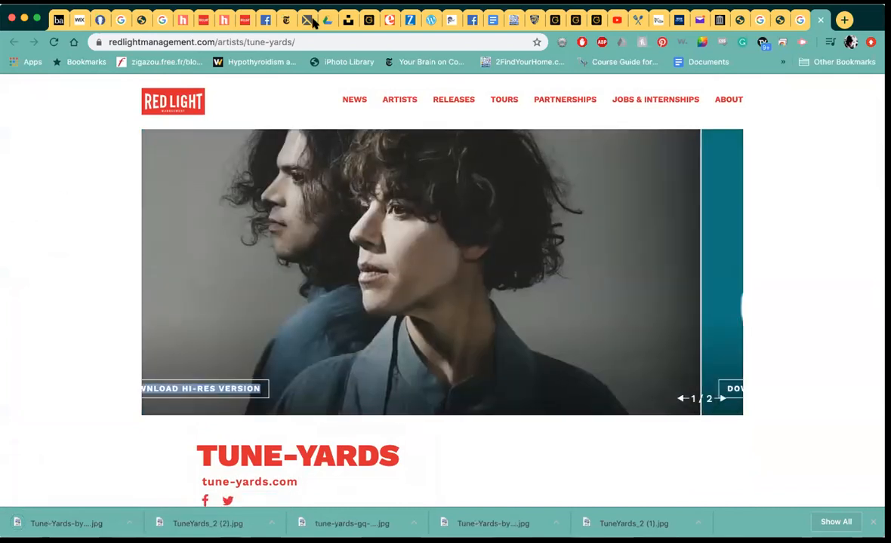
Step: Return to the image results and preview the ukulele concert photo and the MASS MoCA stage photo
{"action": "left_click", "coordinate": [800, 24]}
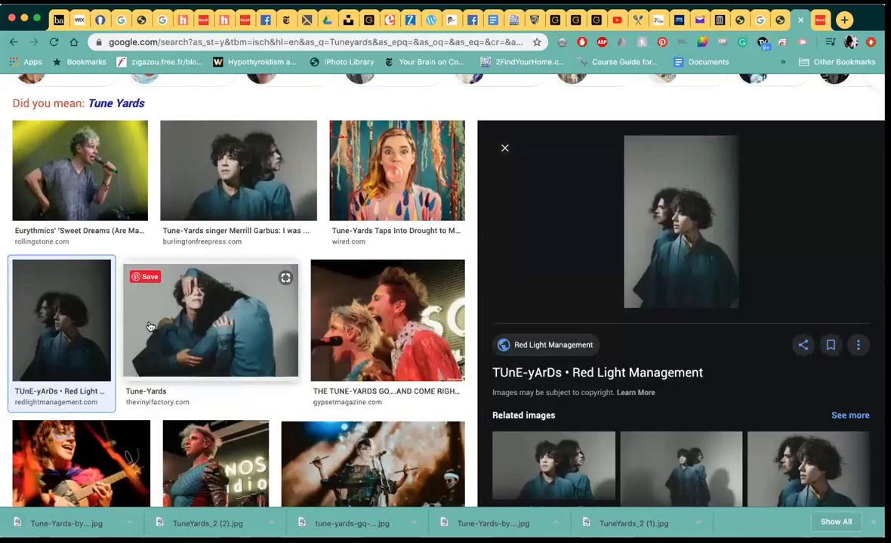
{"action": "scroll", "coordinate": [151, 332], "scroll_direction": "down", "scroll_amount": 2}
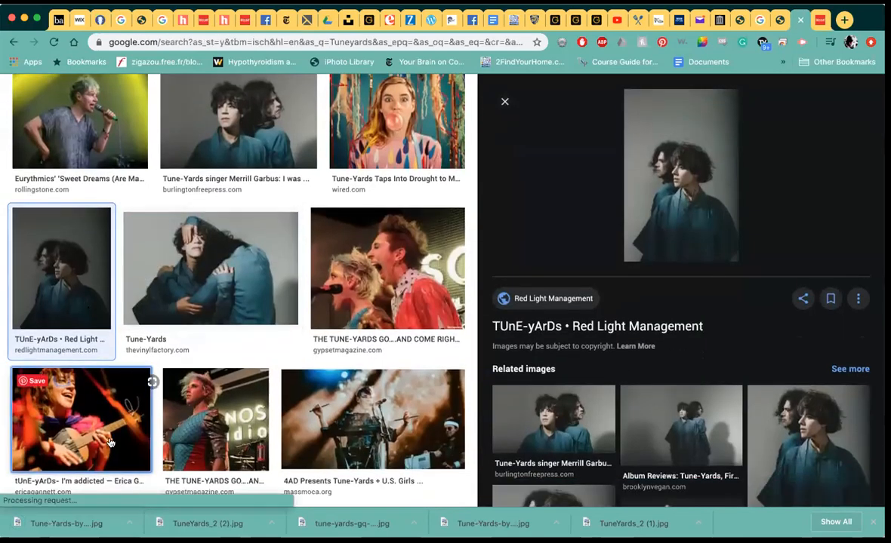
{"action": "left_click", "coordinate": [152, 365]}
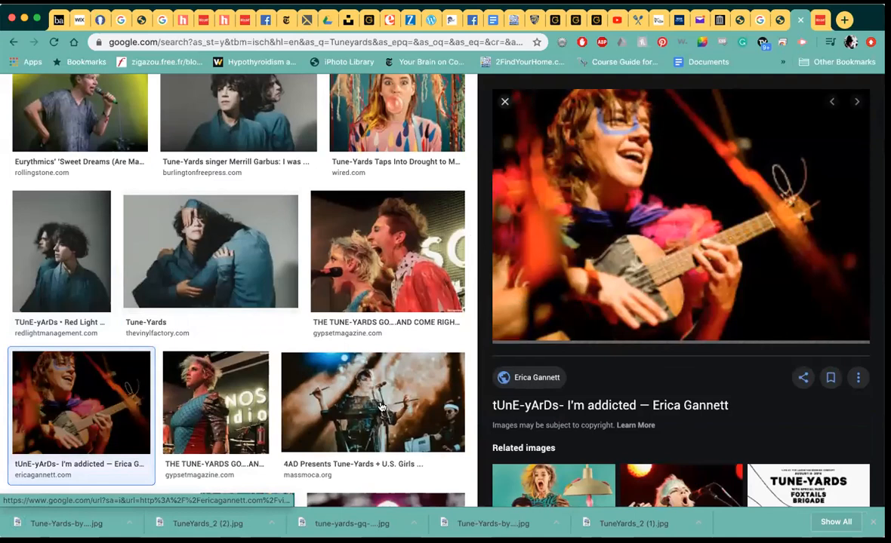
{"action": "left_click", "coordinate": [381, 407]}
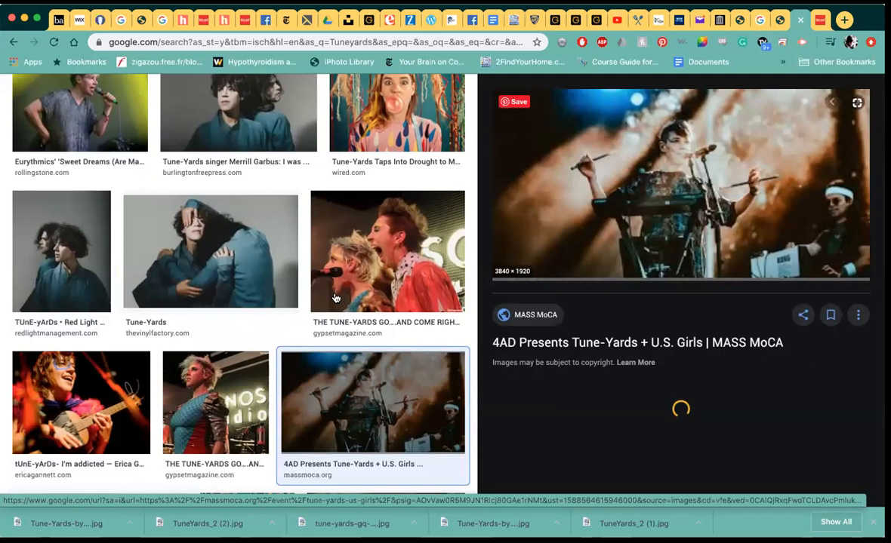
Step: Preview the austin360 concert photo and the GQ portrait with the yellow flower further down the results
{"action": "scroll", "coordinate": [326, 312], "scroll_direction": "down", "scroll_amount": 10}
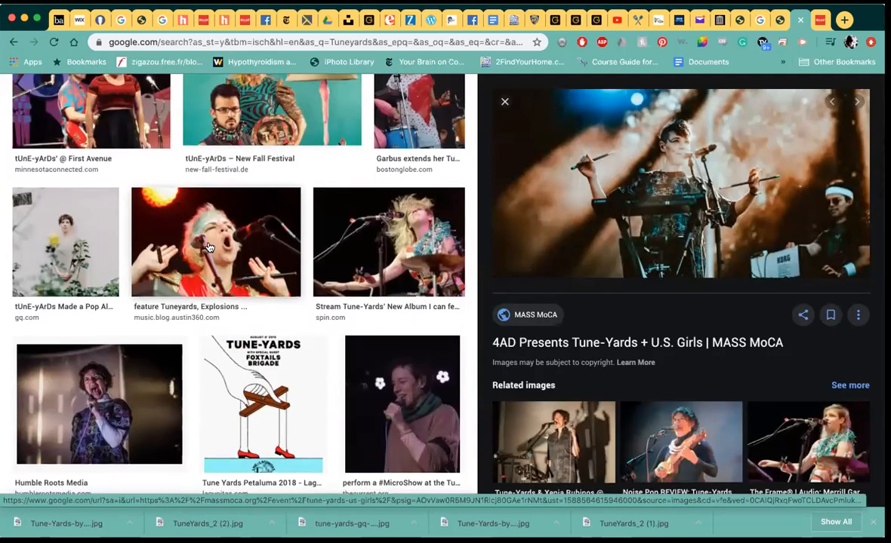
{"action": "left_click", "coordinate": [210, 247]}
{"action": "left_click", "coordinate": [63, 222]}
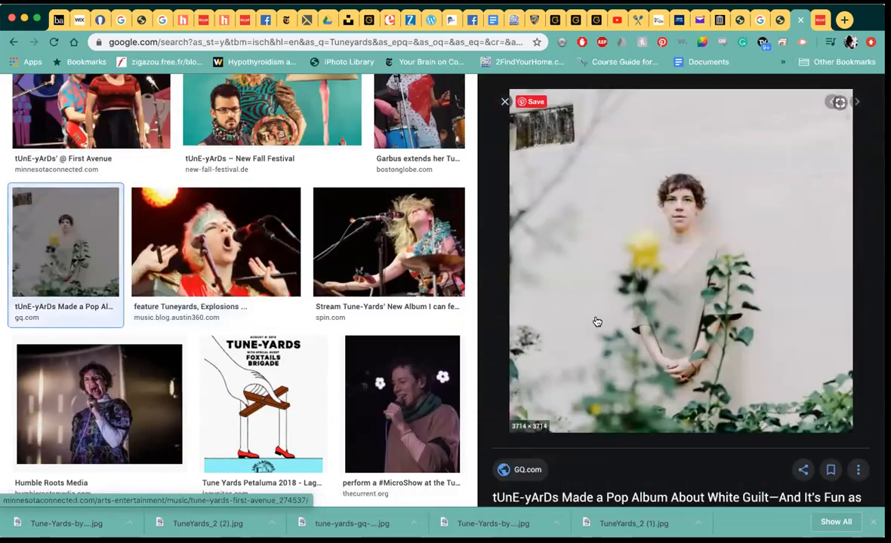
{"action": "scroll", "coordinate": [597, 322], "scroll_direction": "down", "scroll_amount": 1}
{"action": "scroll", "coordinate": [596, 322], "scroll_direction": "up", "scroll_amount": 1}
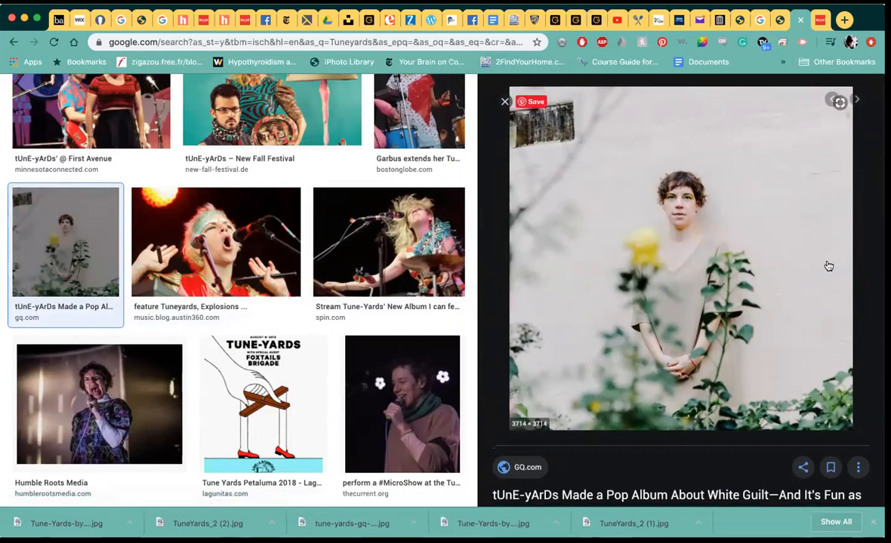
{"action": "scroll", "coordinate": [725, 219], "scroll_direction": "down", "scroll_amount": 2}
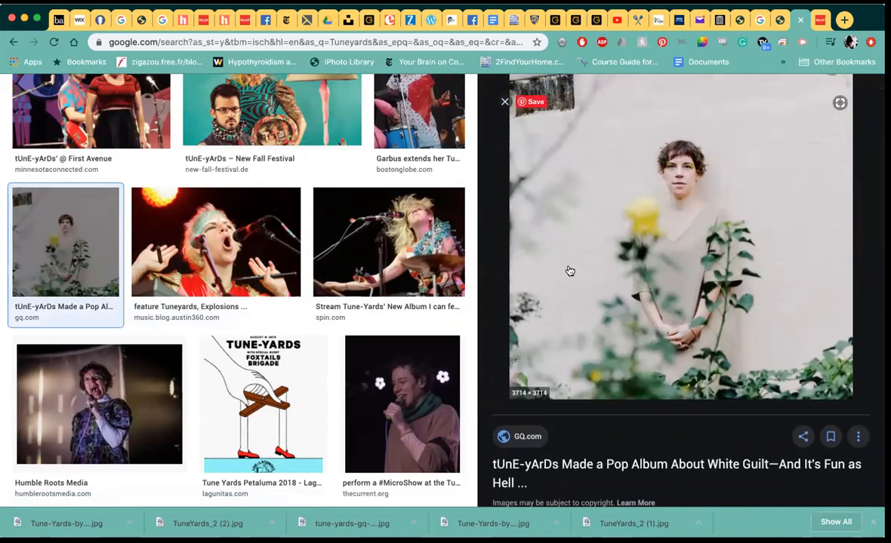
Step: Preview the Huck Magazine portrait of the singer behind tall dry grass further down the image results
{"action": "scroll", "coordinate": [271, 242], "scroll_direction": "down", "scroll_amount": 3}
{"action": "scroll", "coordinate": [236, 284], "scroll_direction": "down", "scroll_amount": 6}
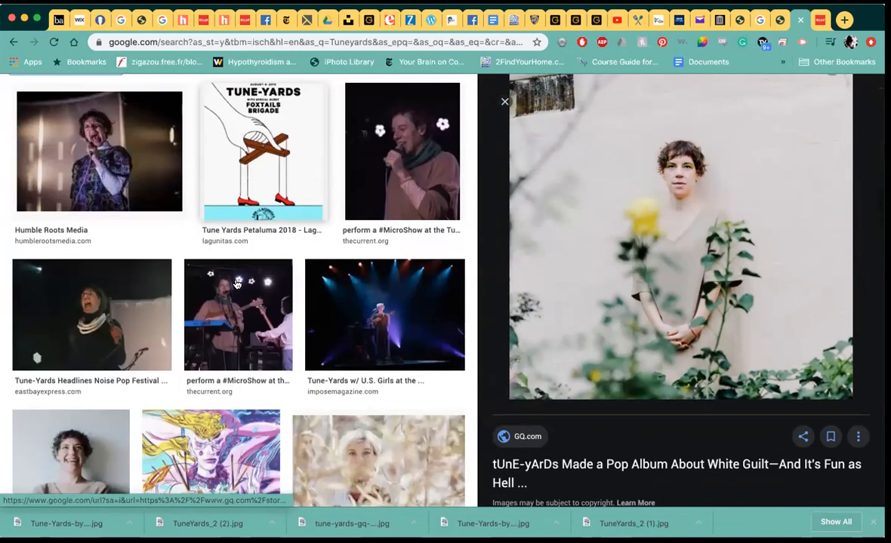
{"action": "left_click", "coordinate": [367, 227]}
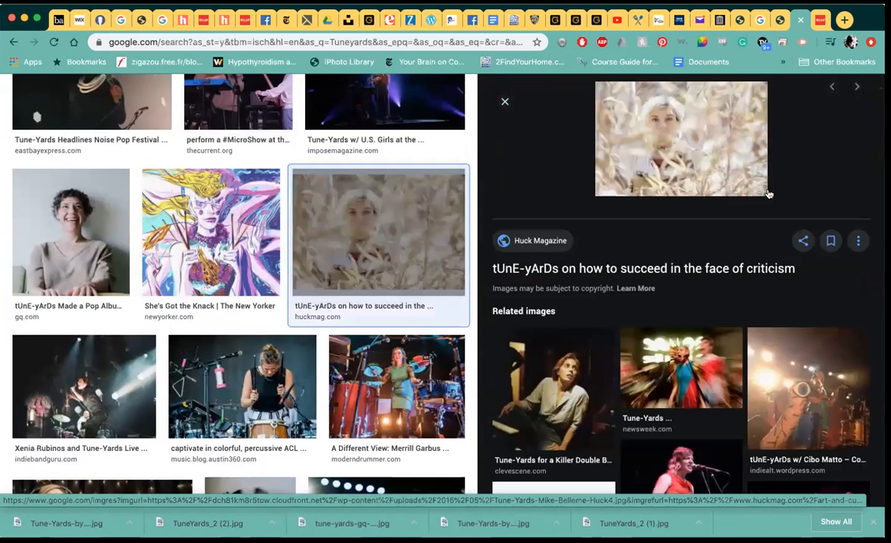
{"action": "scroll", "coordinate": [775, 126], "scroll_direction": "up", "scroll_amount": 1}
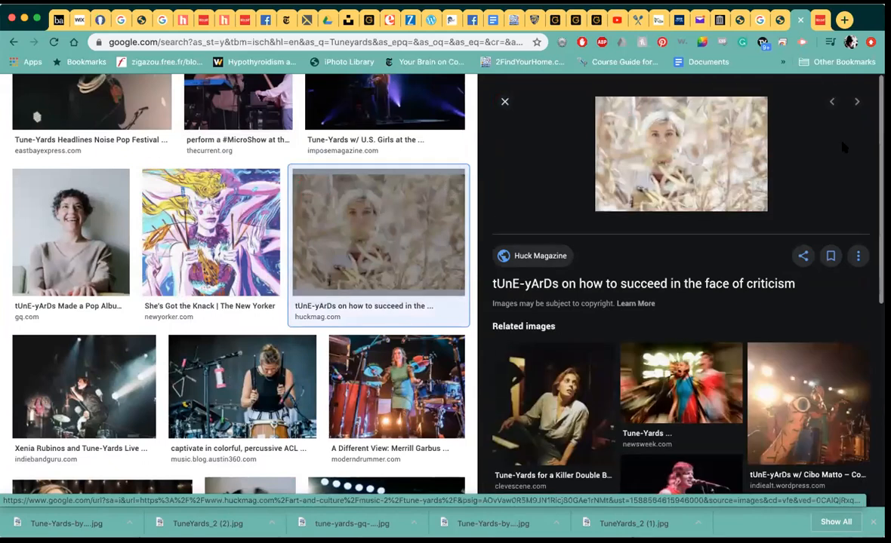
Step: Copy the Huck Magazine preview's image address and load it in the tab showing the two-person portrait
{"action": "right_click", "coordinate": [683, 155]}
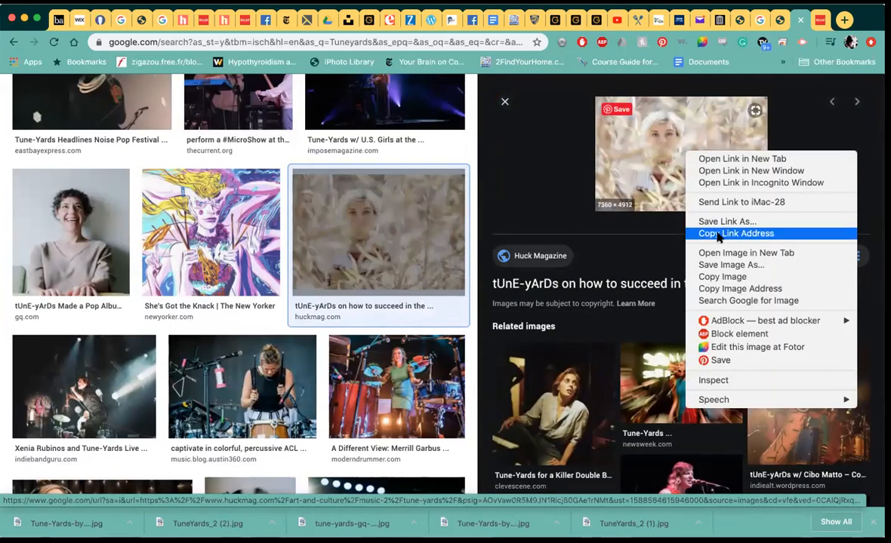
{"action": "left_click", "coordinate": [722, 288]}
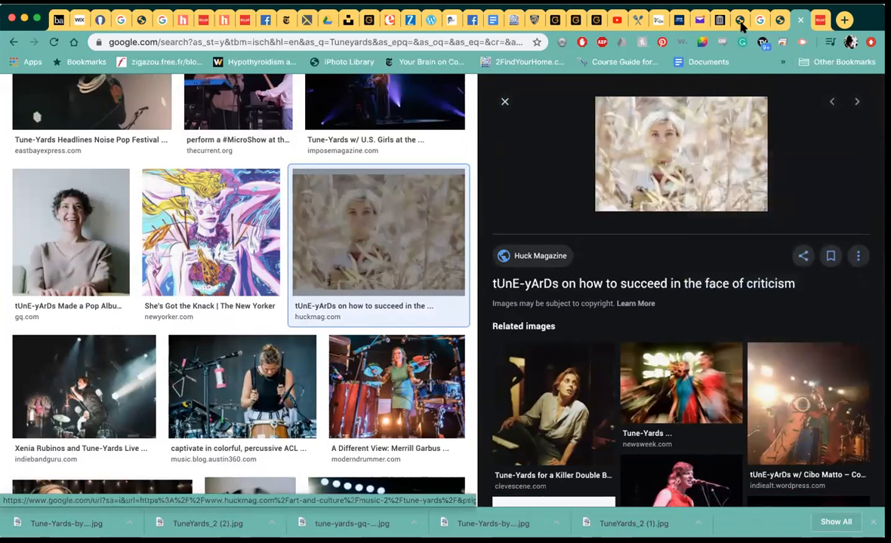
{"action": "left_click", "coordinate": [783, 19]}
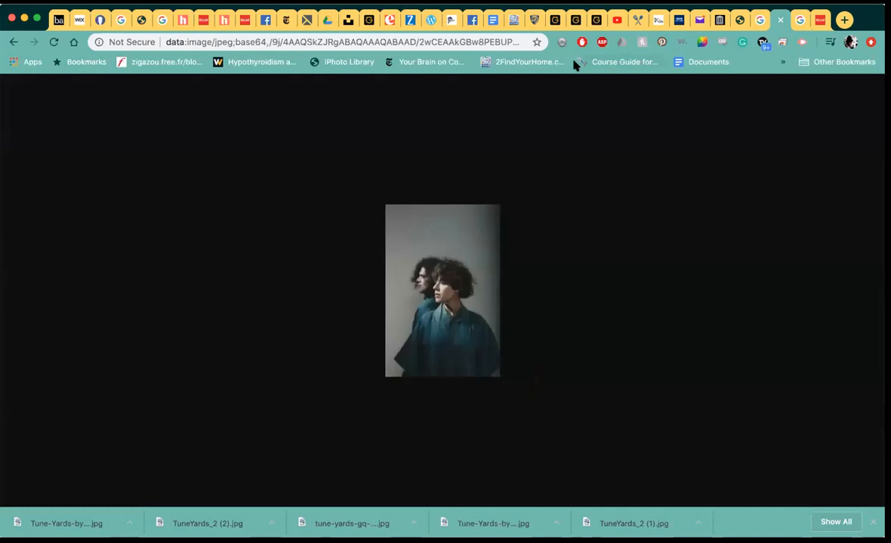
{"action": "left_click", "coordinate": [419, 43]}
{"action": "key", "text": "super+v"}
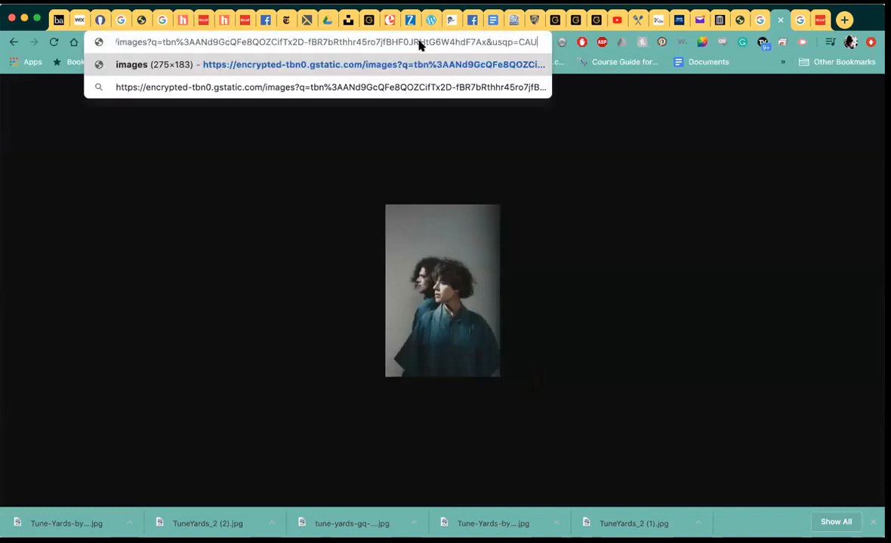
{"action": "key", "text": "Return"}
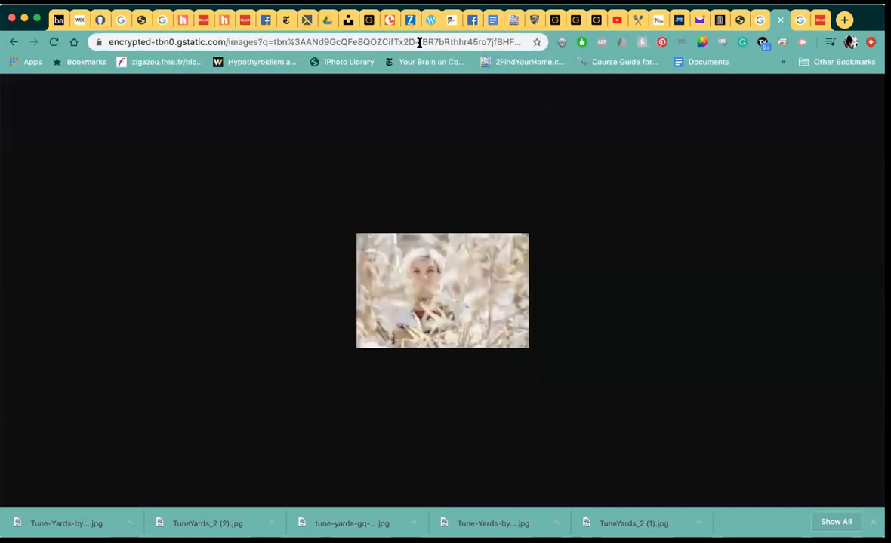
Step: Return to the image results and open the grass portrait's source article on huckmag.com
{"action": "left_click", "coordinate": [797, 16]}
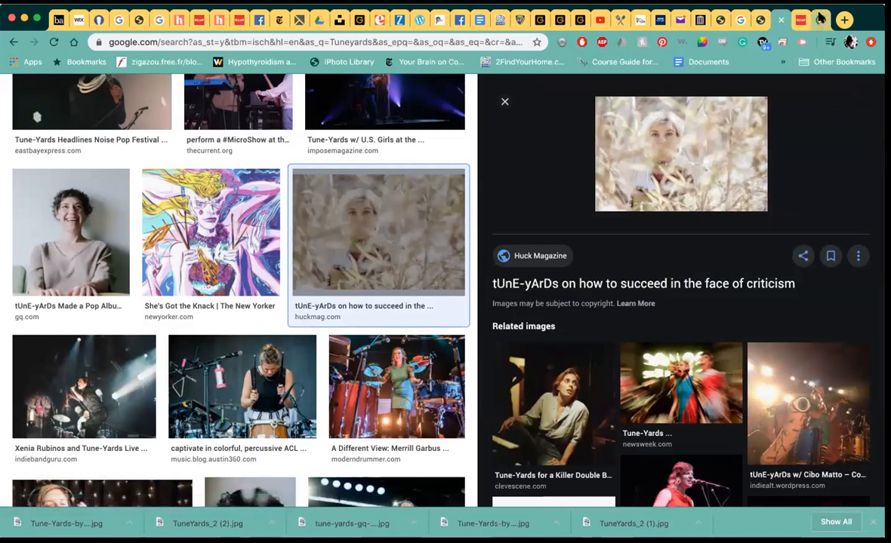
{"action": "left_click", "coordinate": [820, 17]}
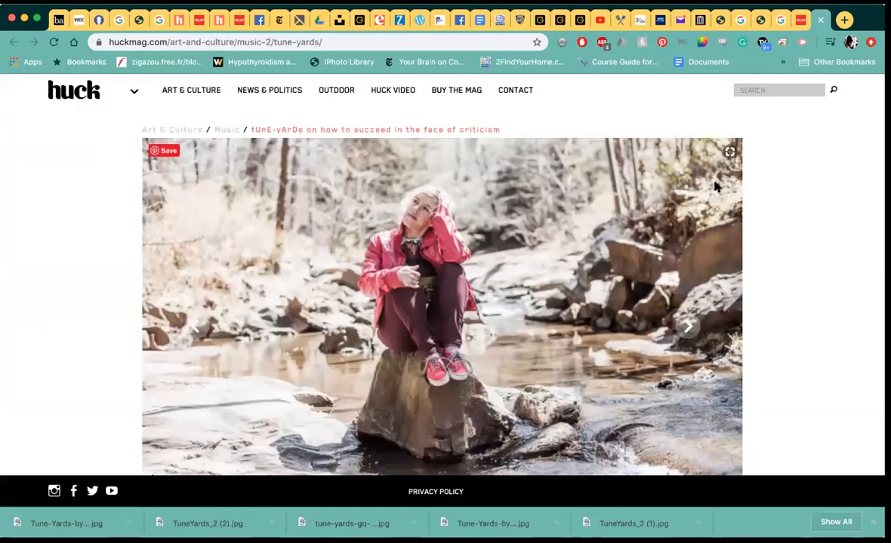
{"action": "scroll", "coordinate": [715, 189], "scroll_direction": "down", "scroll_amount": 3}
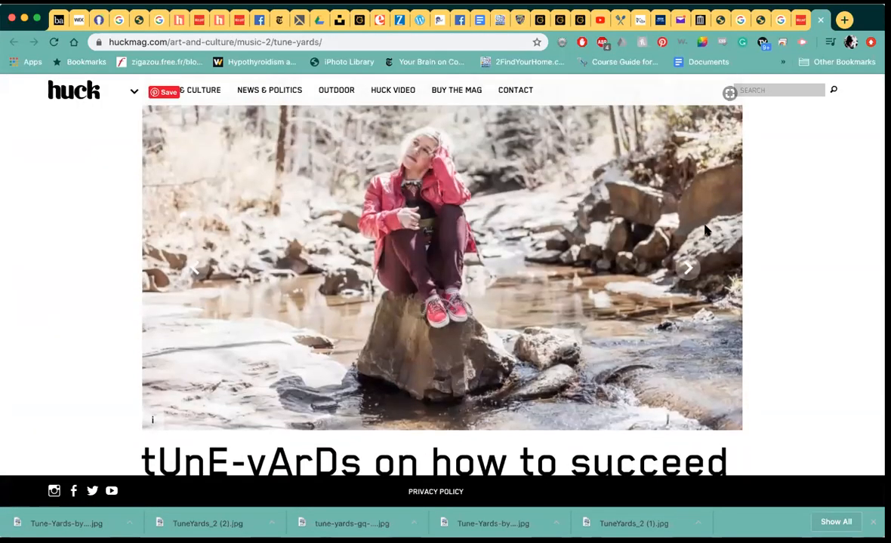
Step: Advance the article's photo slideshow to the portrait behind the dry grass
{"action": "left_click", "coordinate": [687, 269]}
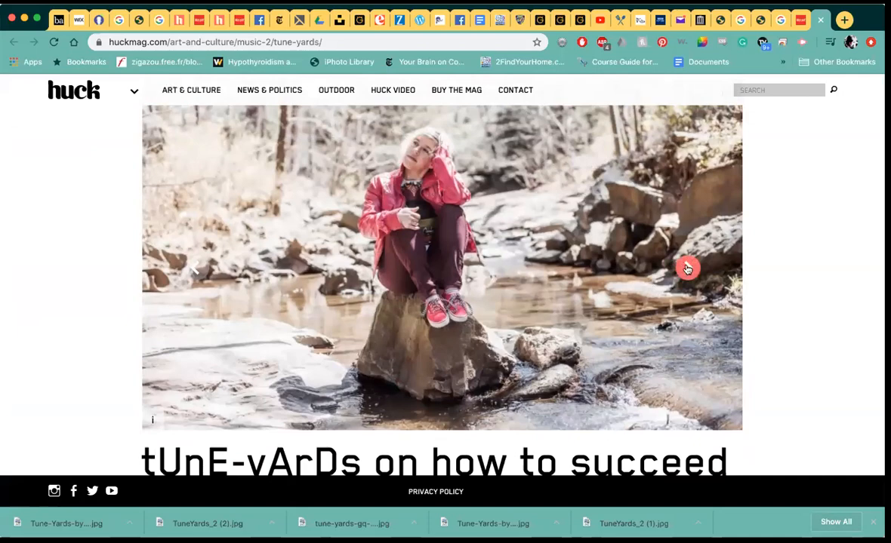
{"action": "scroll", "coordinate": [687, 266], "scroll_direction": "down", "scroll_amount": 8}
{"action": "scroll", "coordinate": [686, 269], "scroll_direction": "up", "scroll_amount": 8}
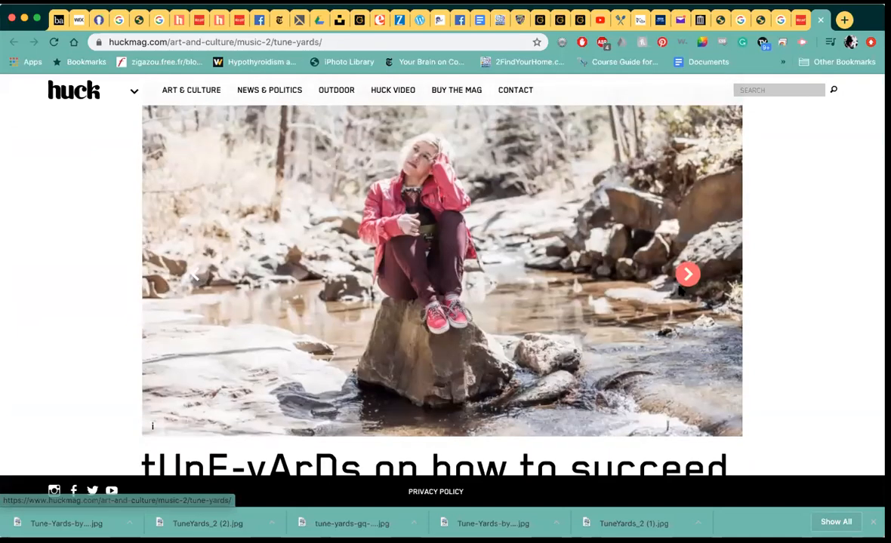
{"action": "left_click", "coordinate": [687, 275]}
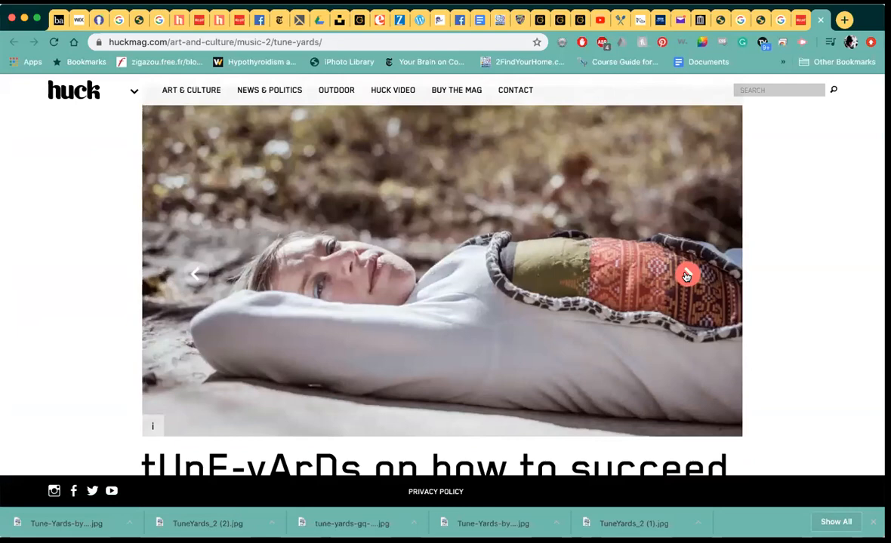
{"action": "left_click", "coordinate": [686, 276]}
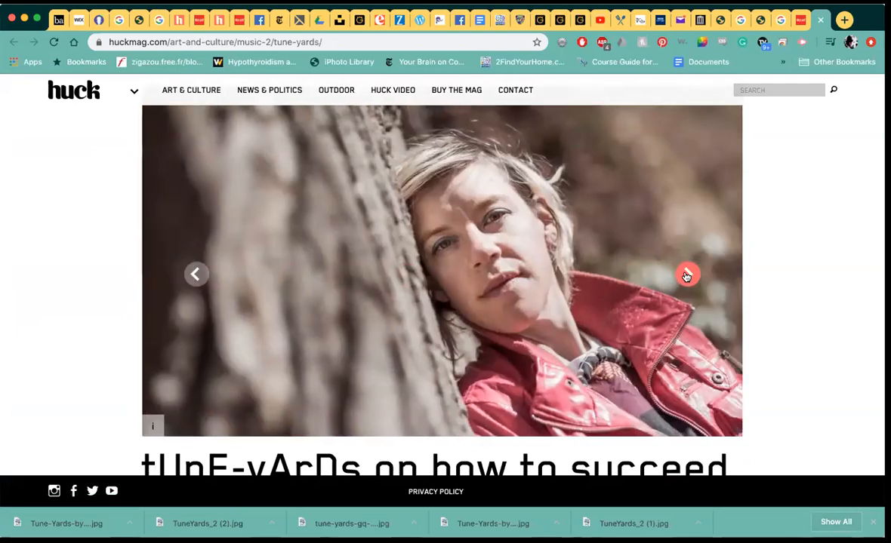
{"action": "left_click", "coordinate": [686, 276]}
{"action": "left_click", "coordinate": [686, 276]}
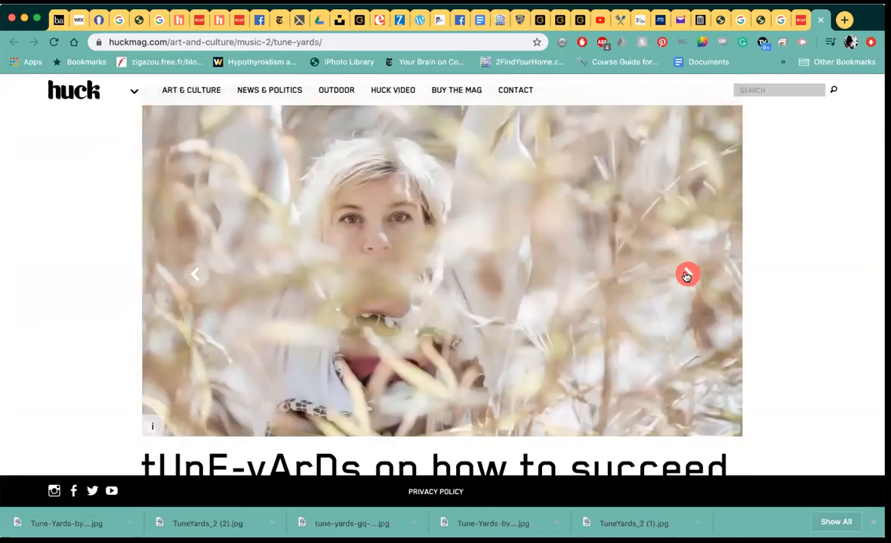
Step: Copy the slideshow portrait's image address and open the image file on its own in the same tab
{"action": "scroll", "coordinate": [440, 293], "scroll_direction": "down", "scroll_amount": 2}
{"action": "scroll", "coordinate": [440, 293], "scroll_direction": "up", "scroll_amount": 3}
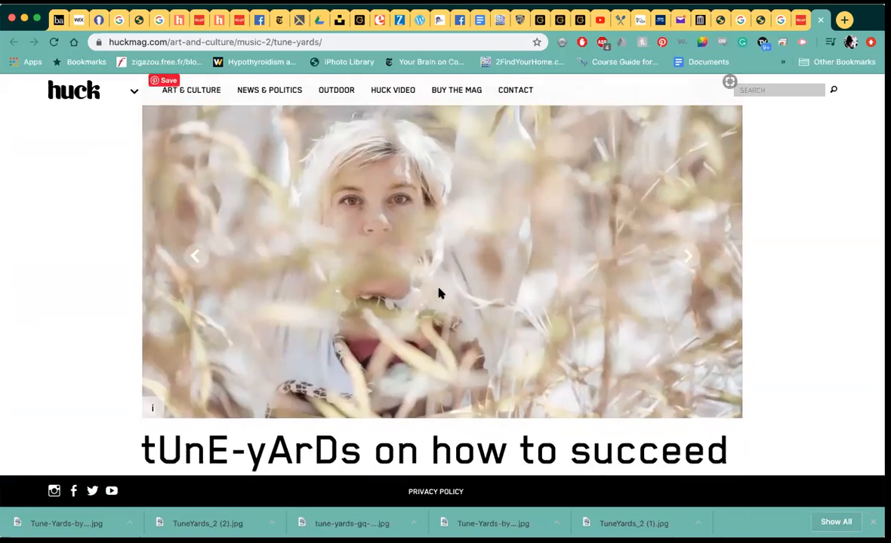
{"action": "scroll", "coordinate": [370, 249], "scroll_direction": "down", "scroll_amount": 1}
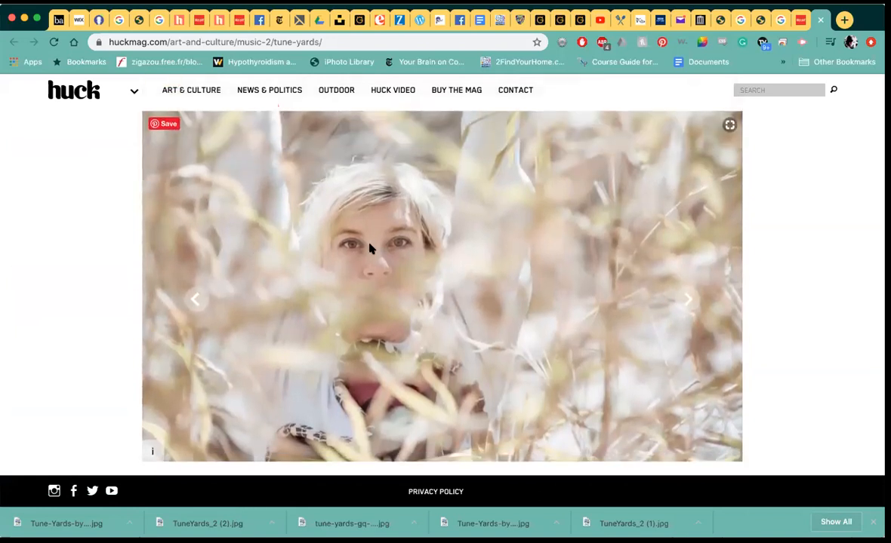
{"action": "right_click", "coordinate": [369, 249]}
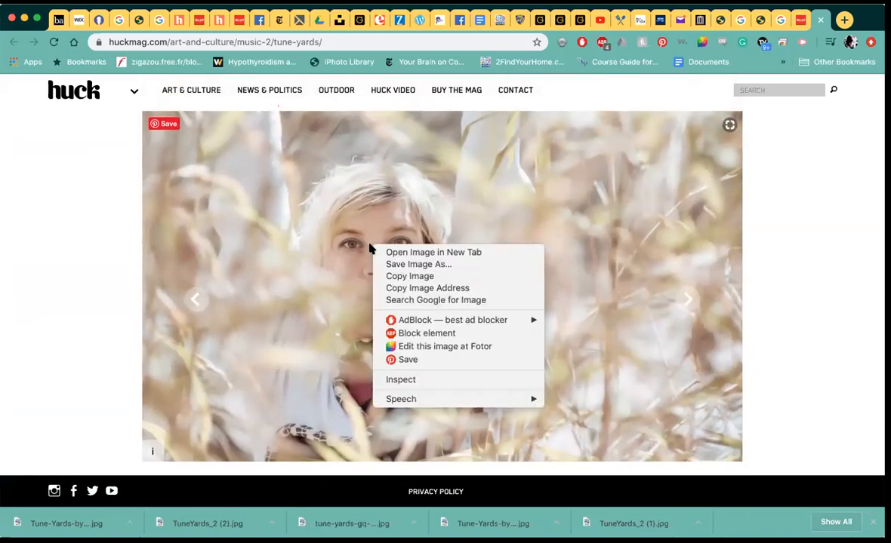
{"action": "left_click", "coordinate": [413, 289]}
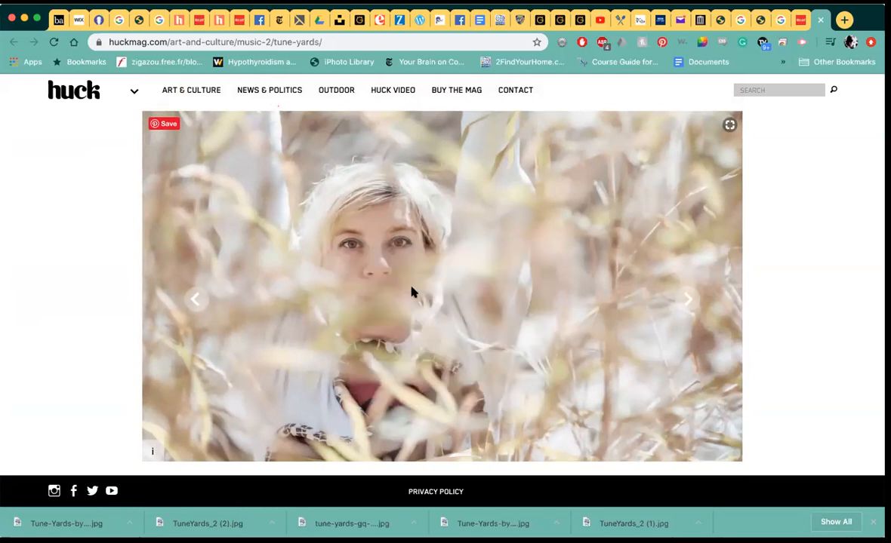
{"action": "left_click", "coordinate": [348, 42]}
{"action": "key", "text": "super+v"}
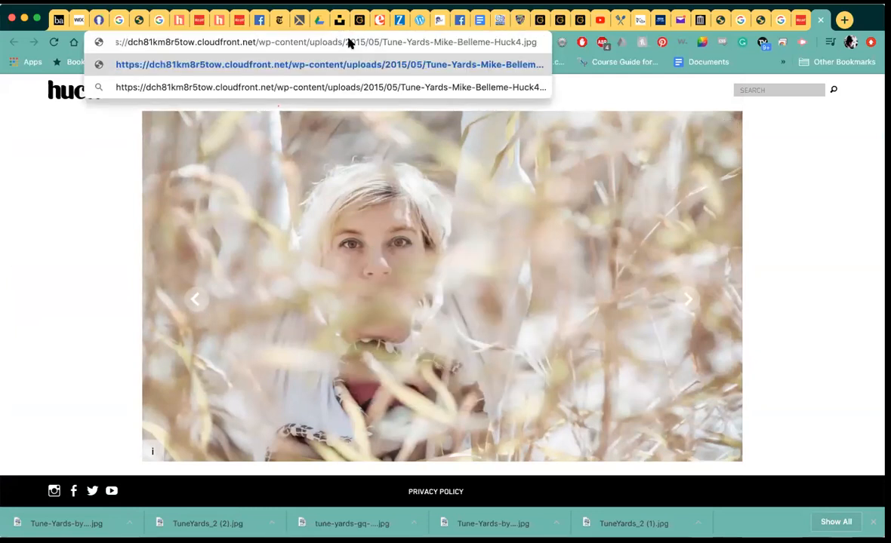
{"action": "key", "text": "Return"}
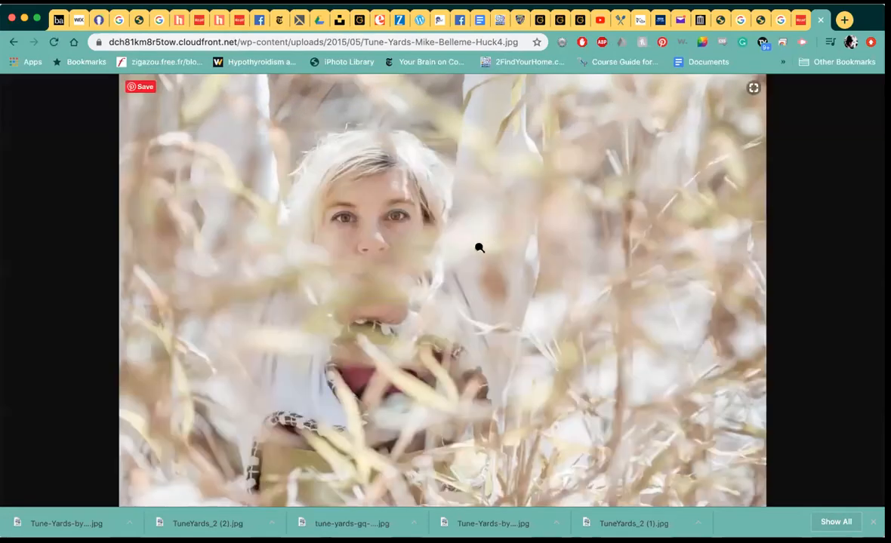
Step: Zoom in and out of the standalone portrait to check its resolution, comparing it with the dimensions given in the image results
{"action": "left_click", "coordinate": [478, 247]}
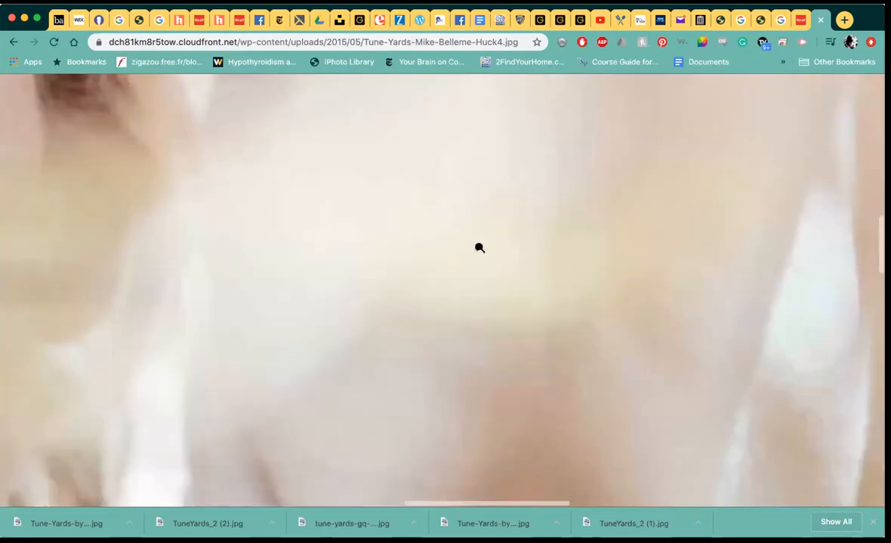
{"action": "left_click", "coordinate": [782, 25]}
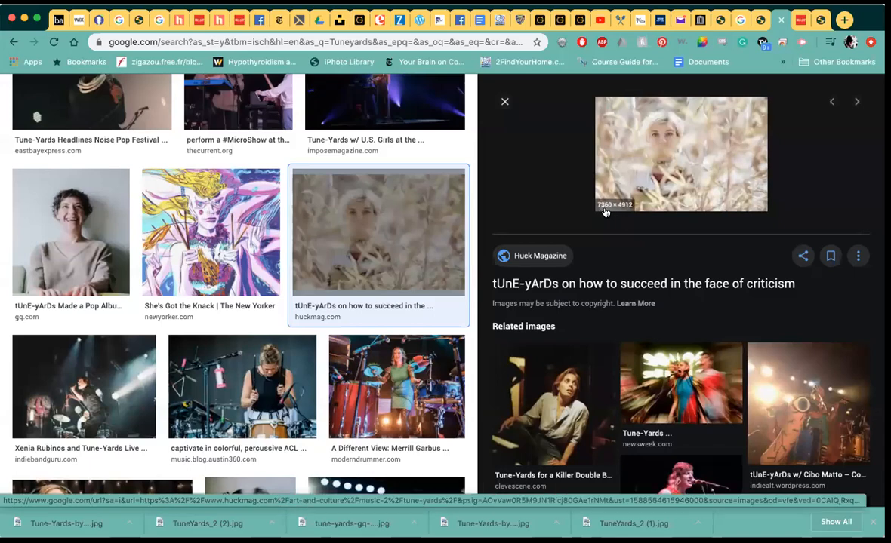
{"action": "left_click", "coordinate": [820, 25]}
{"action": "left_click", "coordinate": [551, 209]}
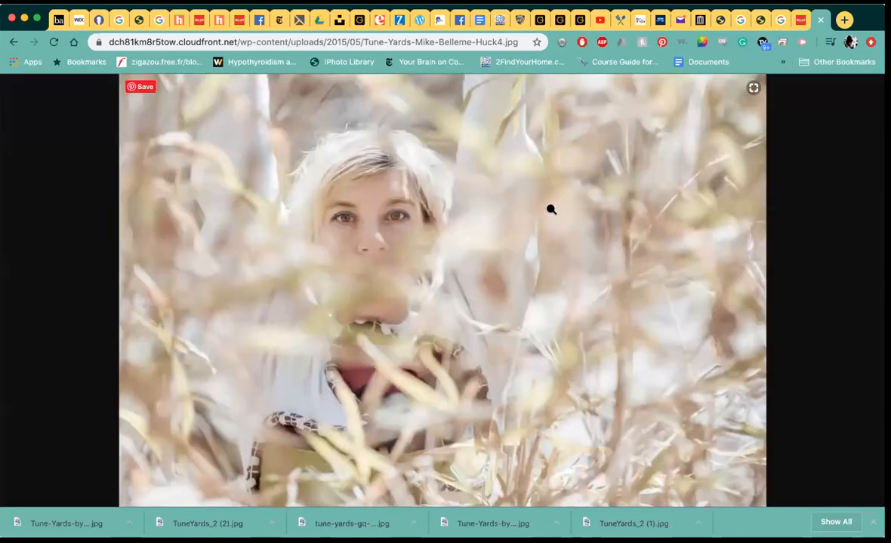
{"action": "left_click", "coordinate": [551, 209]}
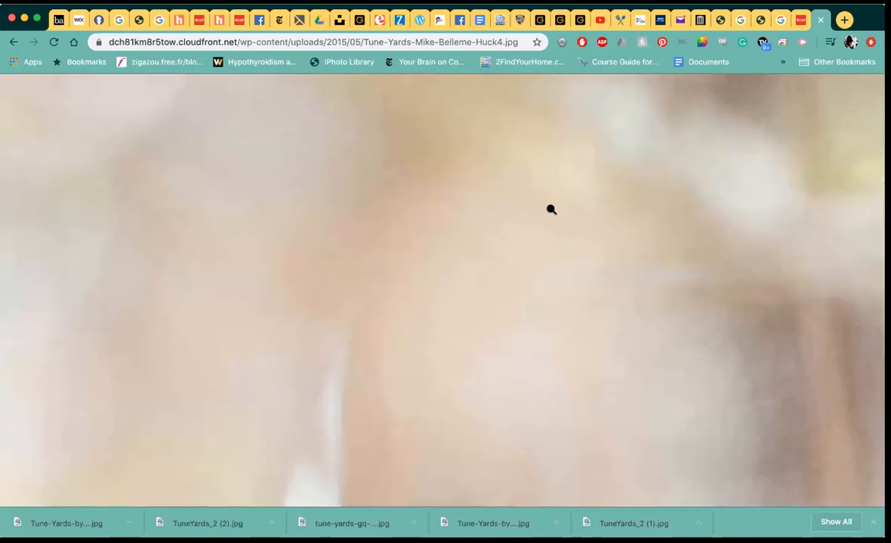
{"action": "left_click", "coordinate": [552, 209]}
{"action": "left_click", "coordinate": [551, 209]}
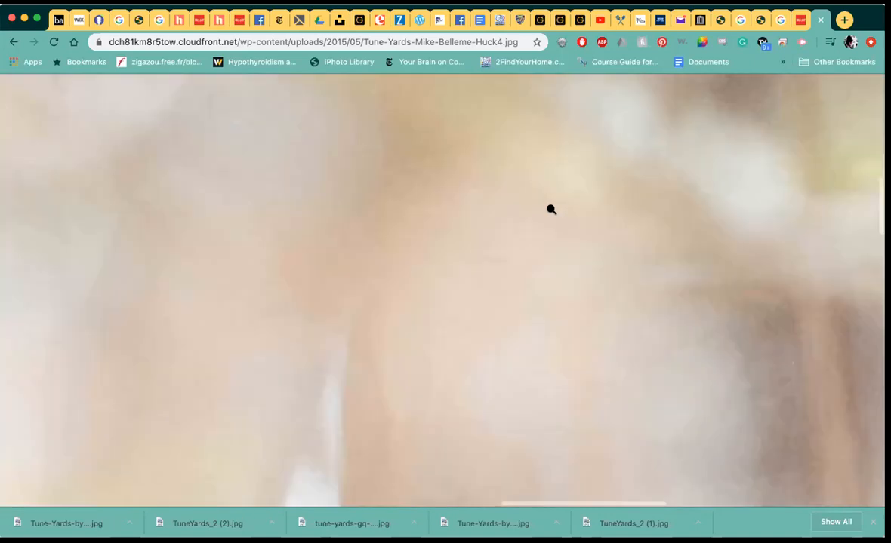
{"action": "left_click", "coordinate": [436, 205]}
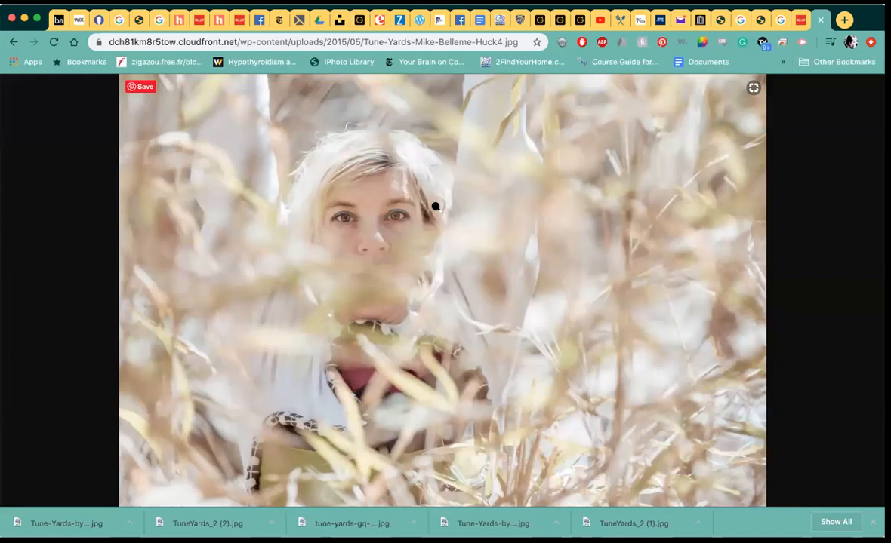
{"action": "left_click", "coordinate": [435, 206]}
Step: Save the full-size grass portrait to the Downloads folder as a JPEG image under its suggested name
{"action": "right_click", "coordinate": [435, 206]}
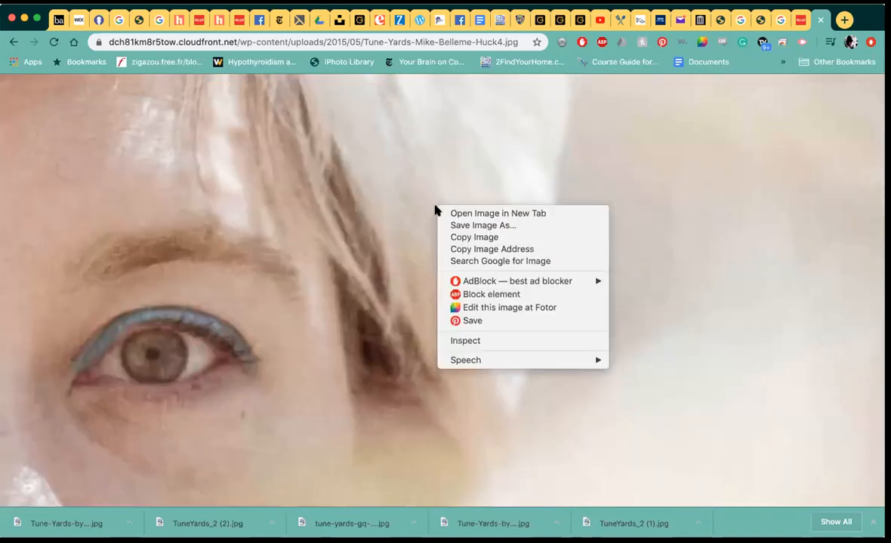
{"action": "left_click", "coordinate": [465, 225]}
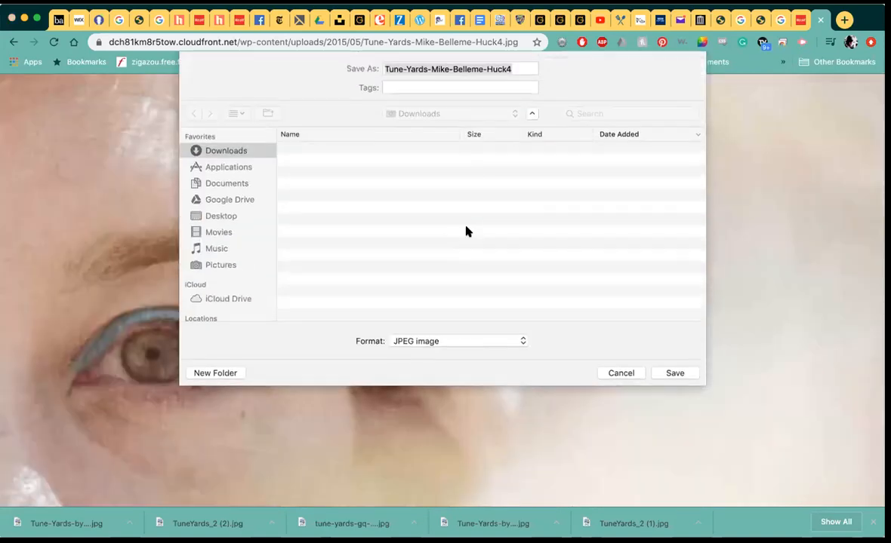
{"action": "left_click", "coordinate": [674, 373]}
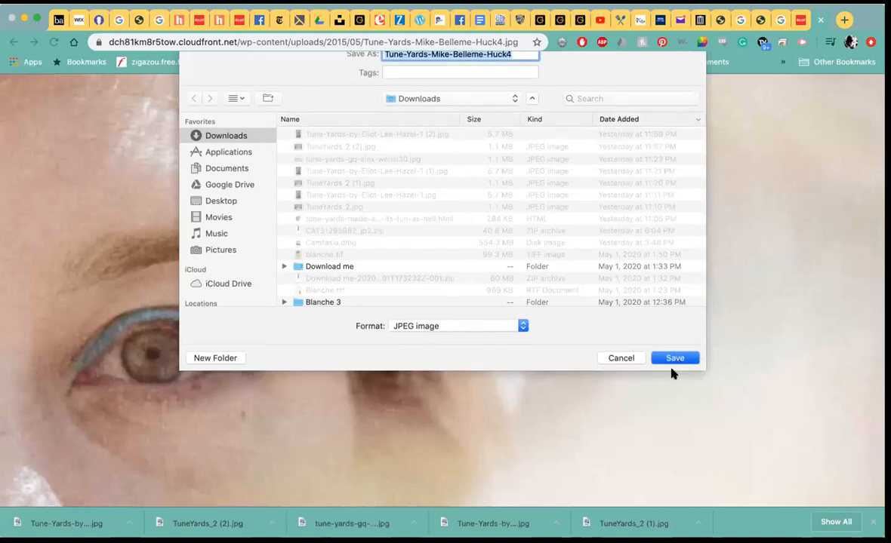
Step: Return to the image results, preview the blurred close-up portrait from GQ and look through more results
{"action": "left_click", "coordinate": [779, 23]}
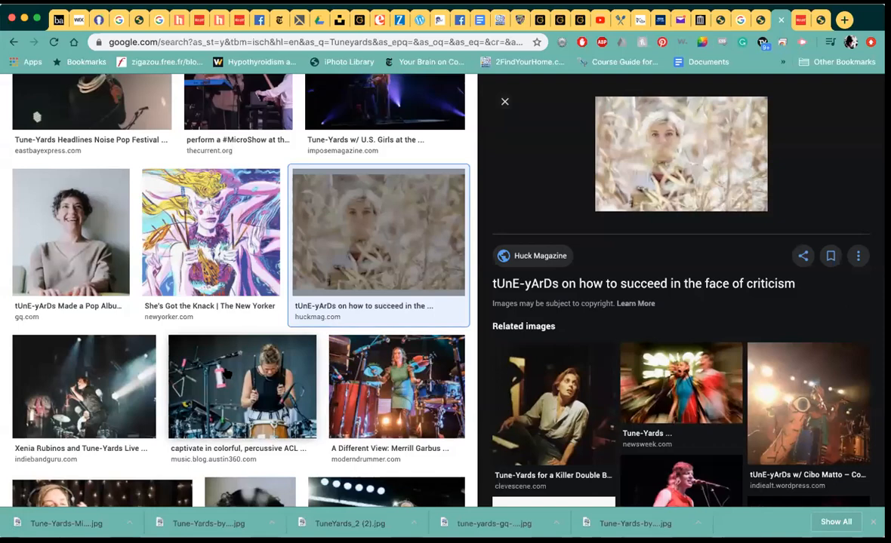
{"action": "scroll", "coordinate": [227, 340], "scroll_direction": "down", "scroll_amount": 3}
{"action": "left_click", "coordinate": [242, 317]}
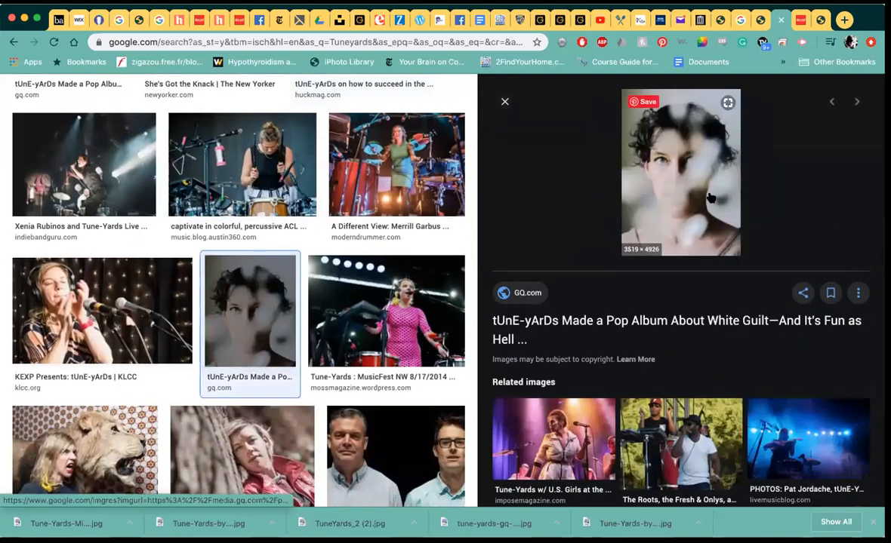
{"action": "scroll", "coordinate": [392, 236], "scroll_direction": "down", "scroll_amount": 2}
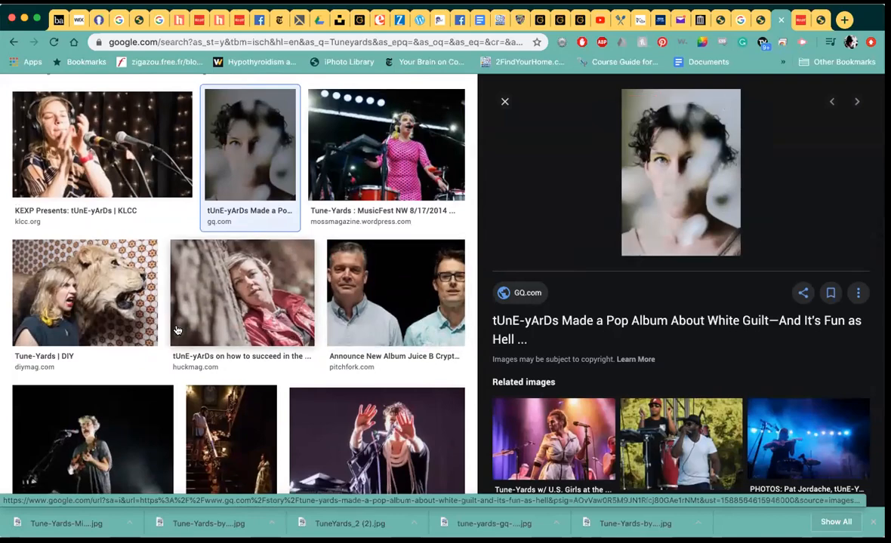
{"action": "scroll", "coordinate": [177, 329], "scroll_direction": "down", "scroll_amount": 5}
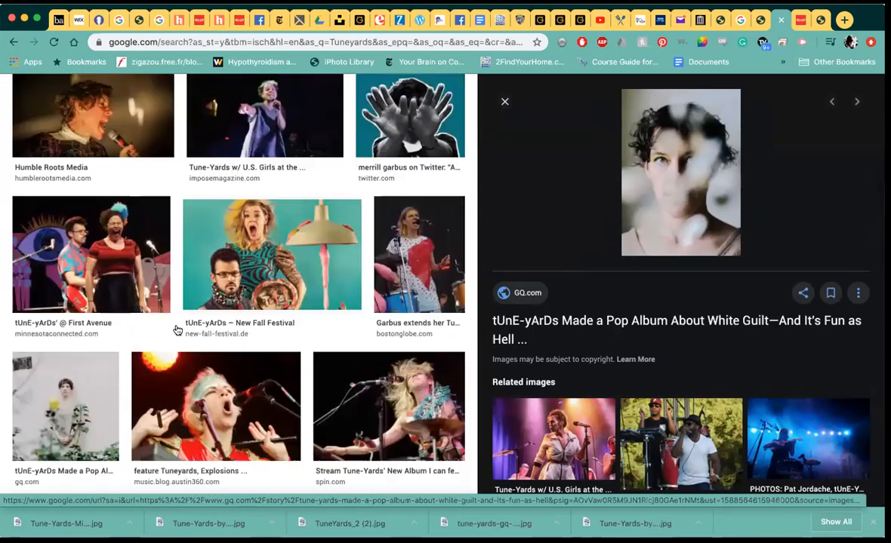
Step: Look through the image results, preview the GQ portrait with the yellow flower and copy its image address
{"action": "scroll", "coordinate": [177, 330], "scroll_direction": "up", "scroll_amount": 7}
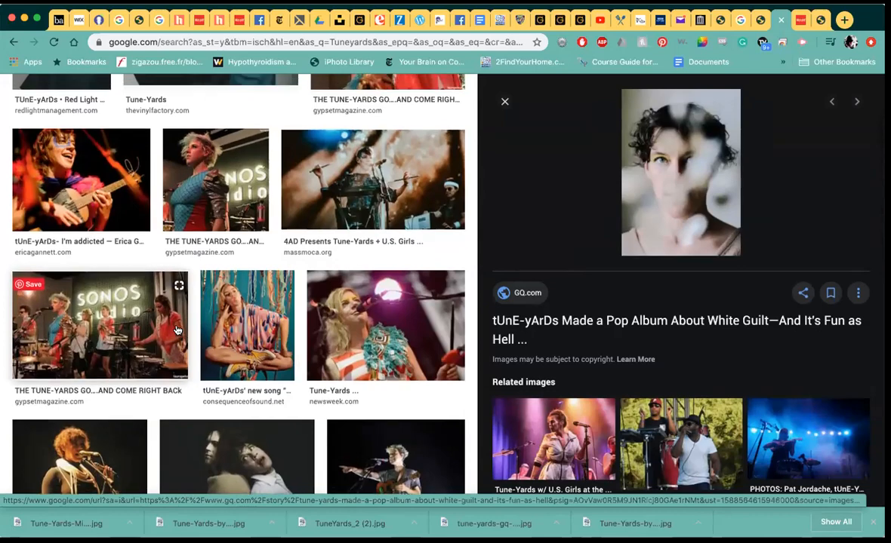
{"action": "scroll", "coordinate": [177, 329], "scroll_direction": "up", "scroll_amount": 6}
{"action": "scroll", "coordinate": [178, 330], "scroll_direction": "down", "scroll_amount": 8}
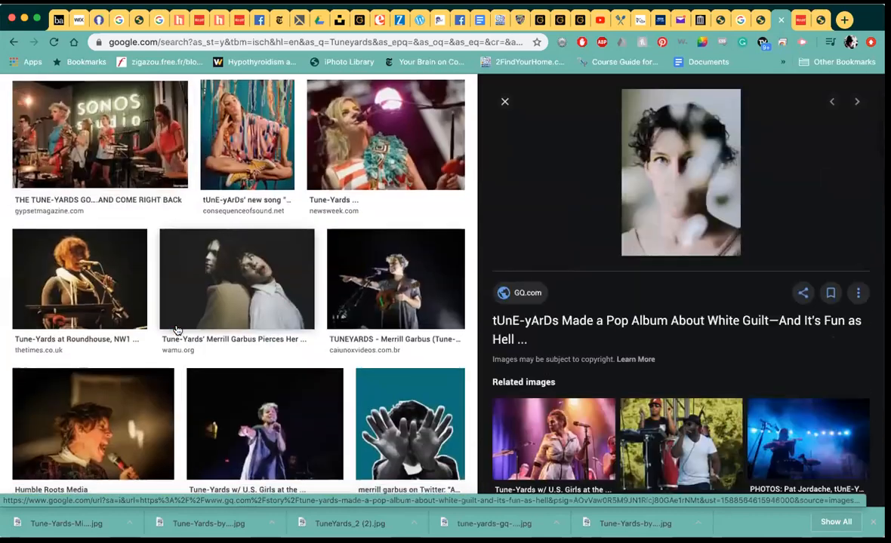
{"action": "scroll", "coordinate": [177, 330], "scroll_direction": "down", "scroll_amount": 5}
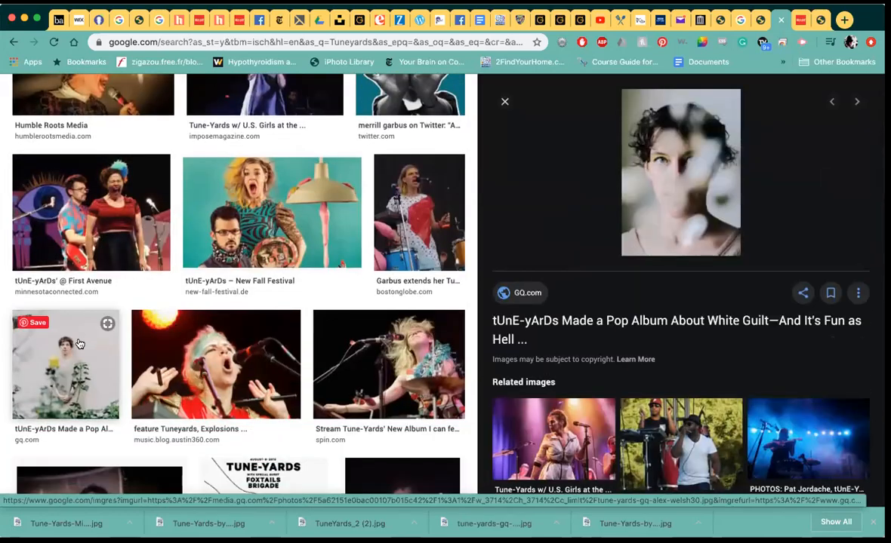
{"action": "left_click", "coordinate": [79, 344]}
{"action": "right_click", "coordinate": [624, 271]}
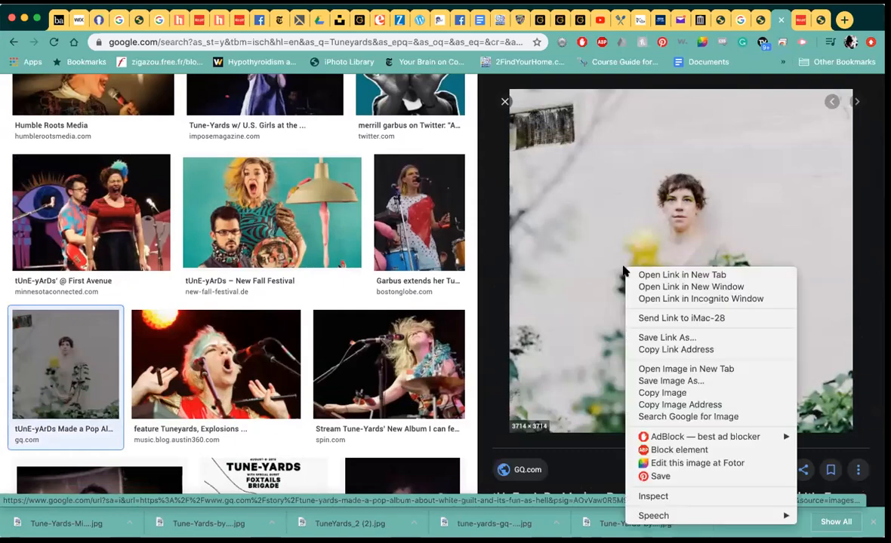
{"action": "left_click", "coordinate": [676, 405]}
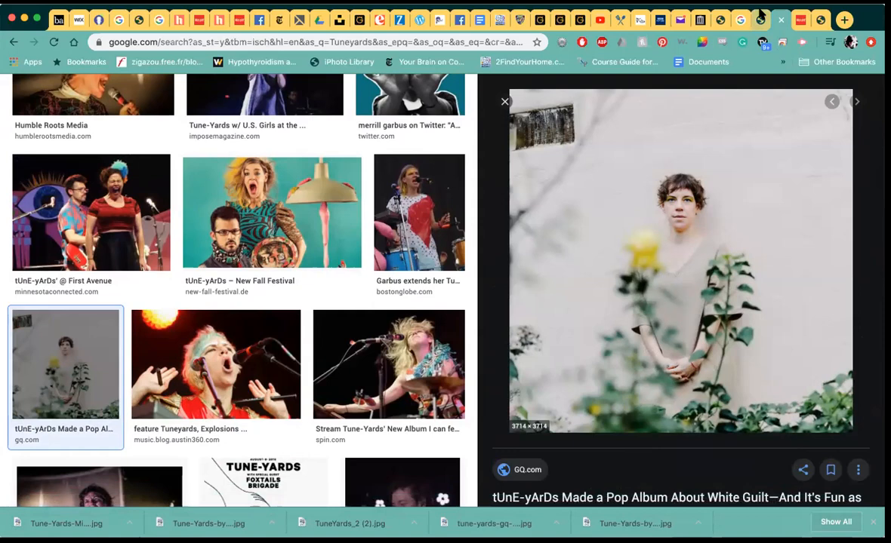
Step: Load the copied image address in the tab that holds the small grass portrait thumbnail
{"action": "left_click", "coordinate": [761, 18]}
{"action": "left_click", "coordinate": [352, 39]}
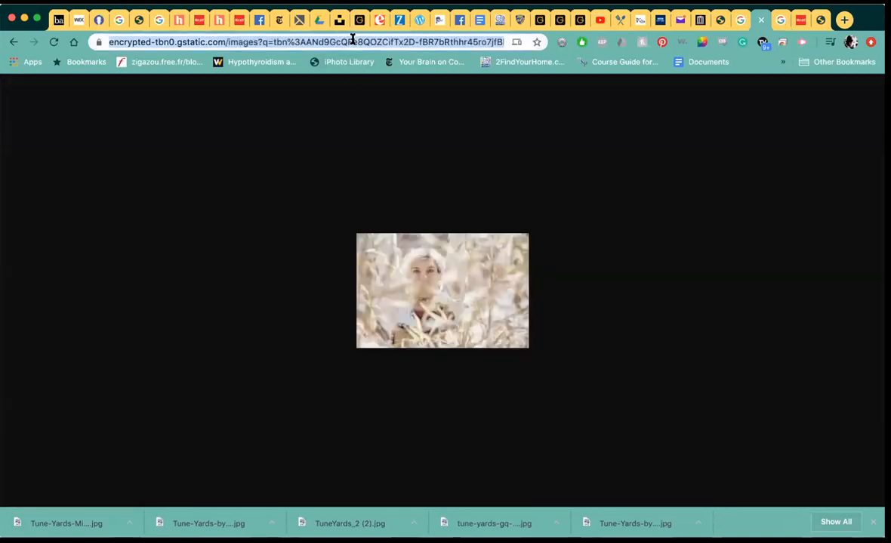
{"action": "key", "text": "ctrl+v"}
{"action": "key", "text": "Return"}
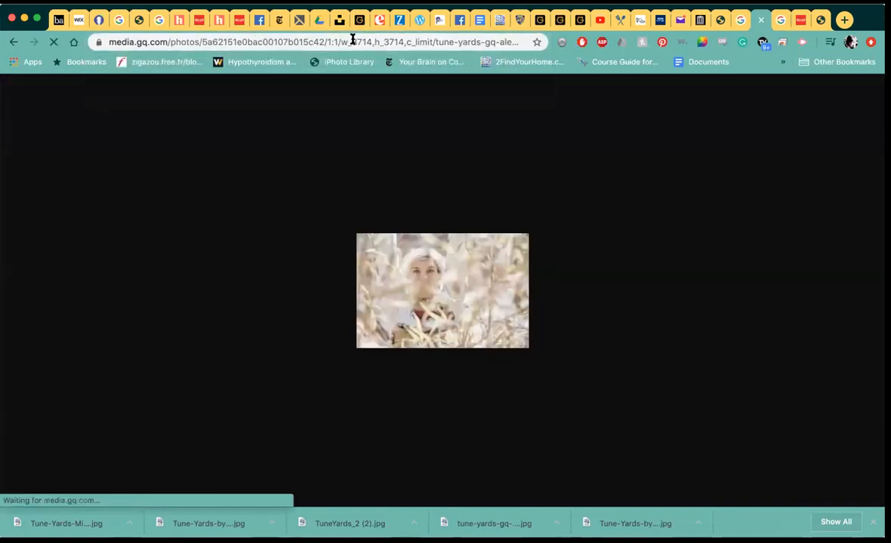
Step: Zoom in and out of the standalone yellow flower portrait to check its sharpness on the face and background
{"action": "left_click", "coordinate": [444, 190]}
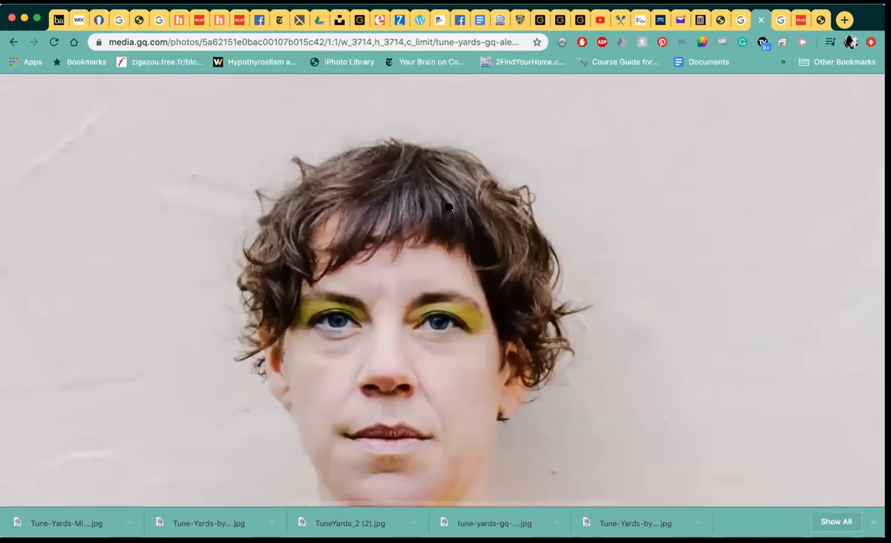
{"action": "left_click", "coordinate": [310, 224]}
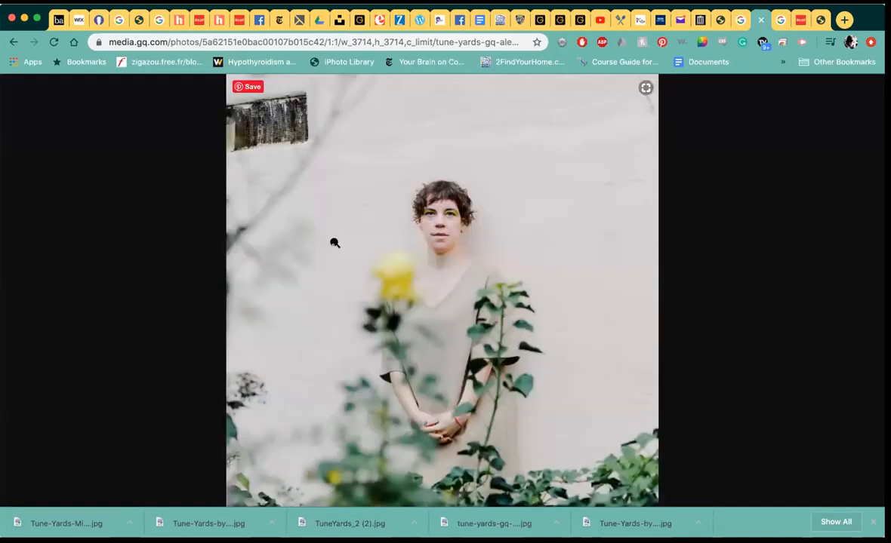
{"action": "left_click", "coordinate": [598, 237]}
{"action": "left_click", "coordinate": [598, 237]}
{"action": "left_click", "coordinate": [285, 266]}
Step: Save the full-size yellow flower portrait to the Downloads folder as a JPEG image under its suggested name
{"action": "right_click", "coordinate": [284, 269]}
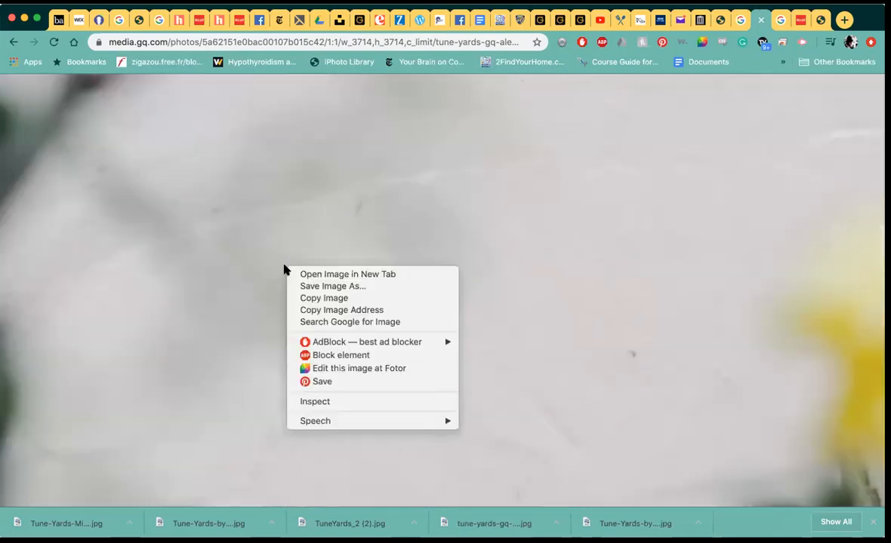
{"action": "left_click", "coordinate": [363, 285]}
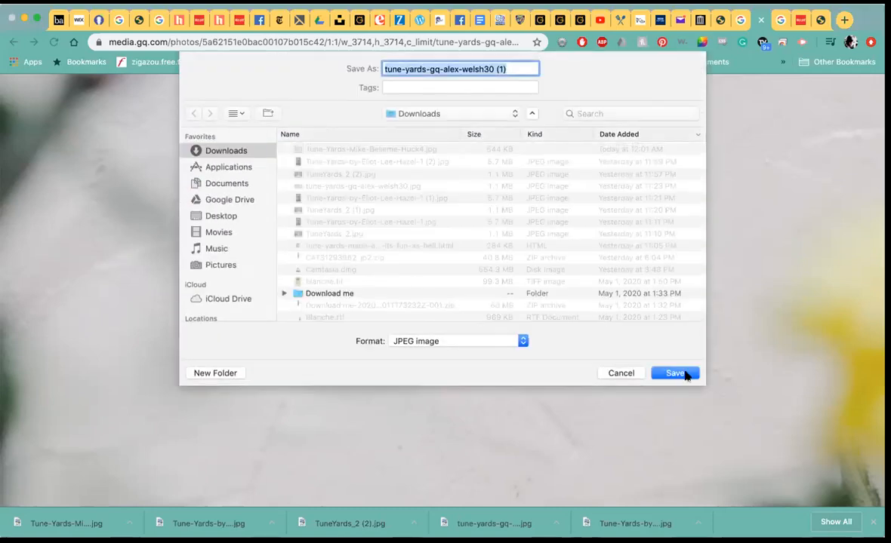
{"action": "left_click", "coordinate": [685, 376]}
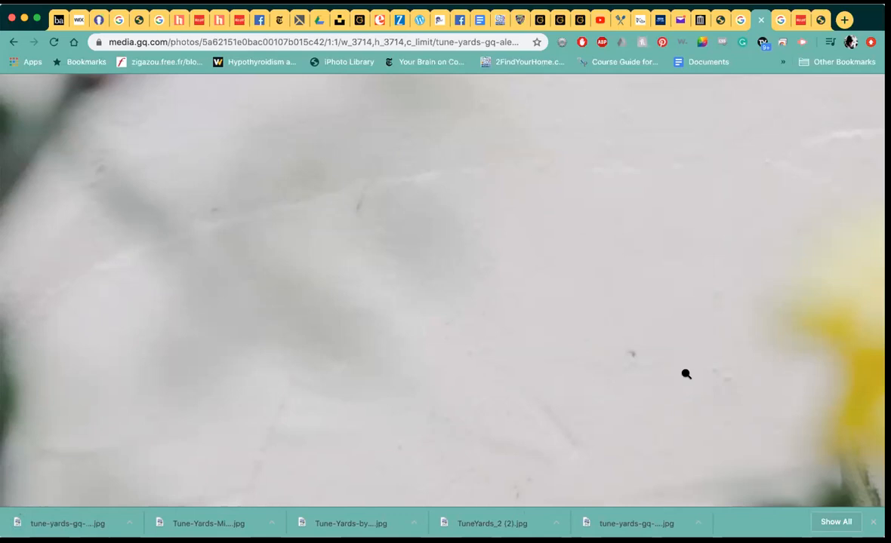
Step: Examine the yellow flower portrait at full size around the dress and face, then view it whole again
{"action": "left_click", "coordinate": [564, 254]}
{"action": "left_click", "coordinate": [463, 305]}
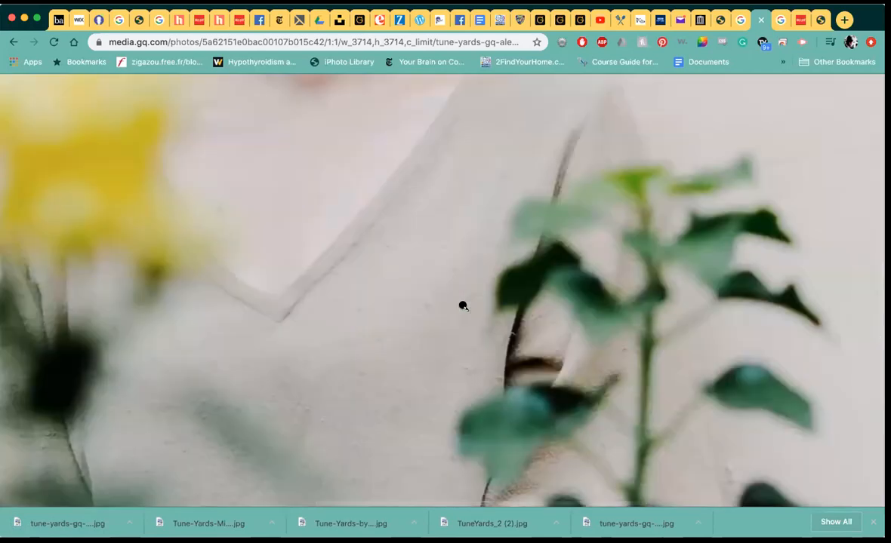
{"action": "scroll", "coordinate": [389, 185], "scroll_direction": "up", "scroll_amount": 3}
{"action": "scroll", "coordinate": [388, 185], "scroll_direction": "up", "scroll_amount": 8}
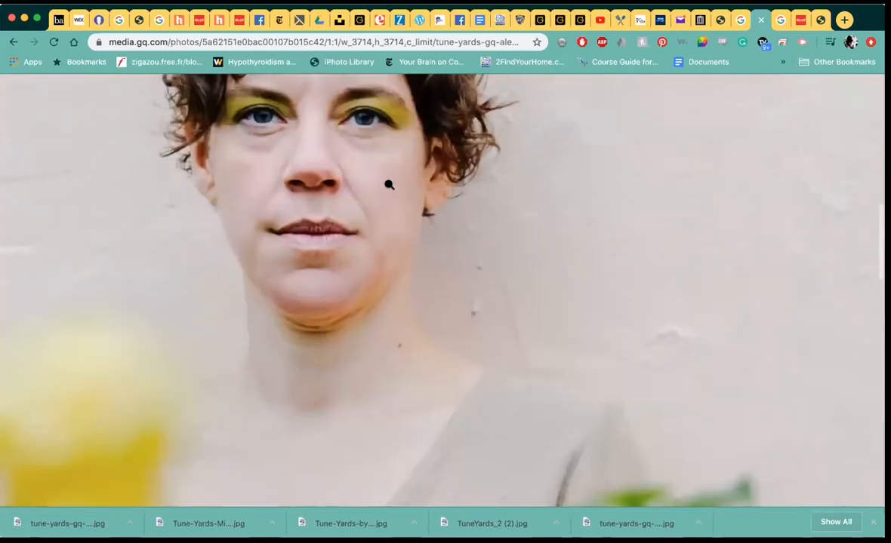
{"action": "left_click", "coordinate": [357, 208]}
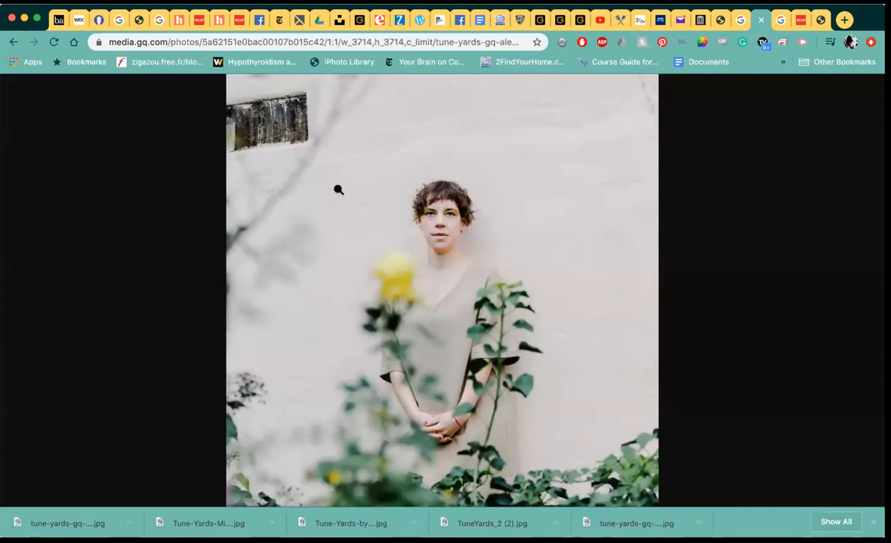
{"action": "left_click", "coordinate": [238, 186]}
{"action": "left_click", "coordinate": [238, 186]}
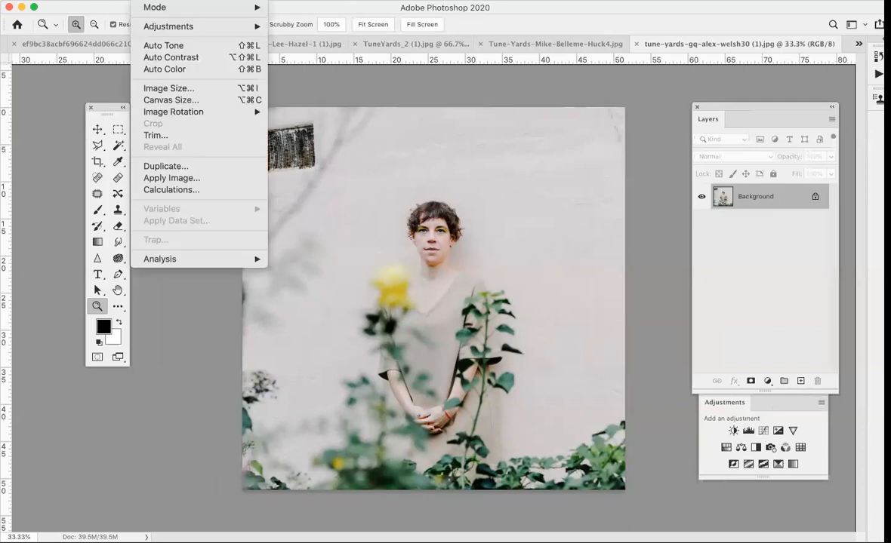
Step: In Photoshop, set the yellow flower portrait's resolution to 300 pixels/inch with resampling turned off
{"action": "left_click", "coordinate": [195, 90]}
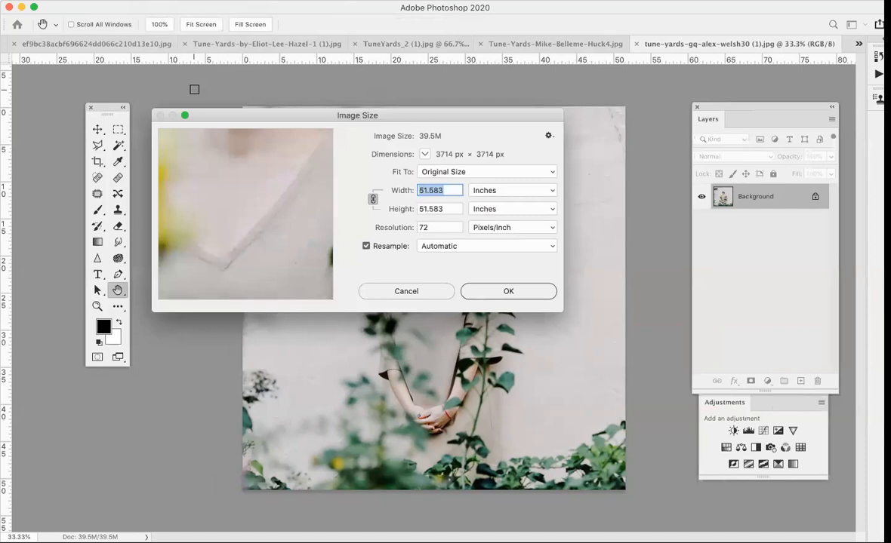
{"action": "left_click", "coordinate": [366, 247]}
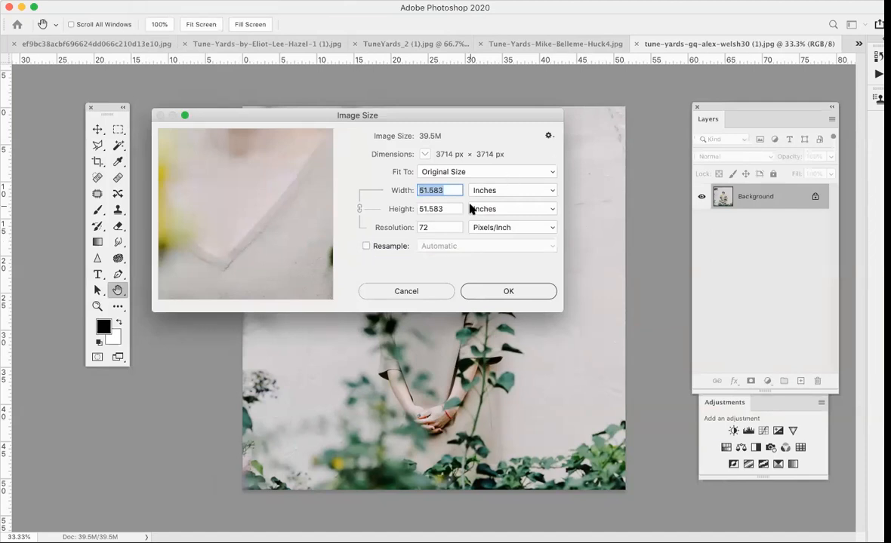
{"action": "left_click", "coordinate": [433, 228]}
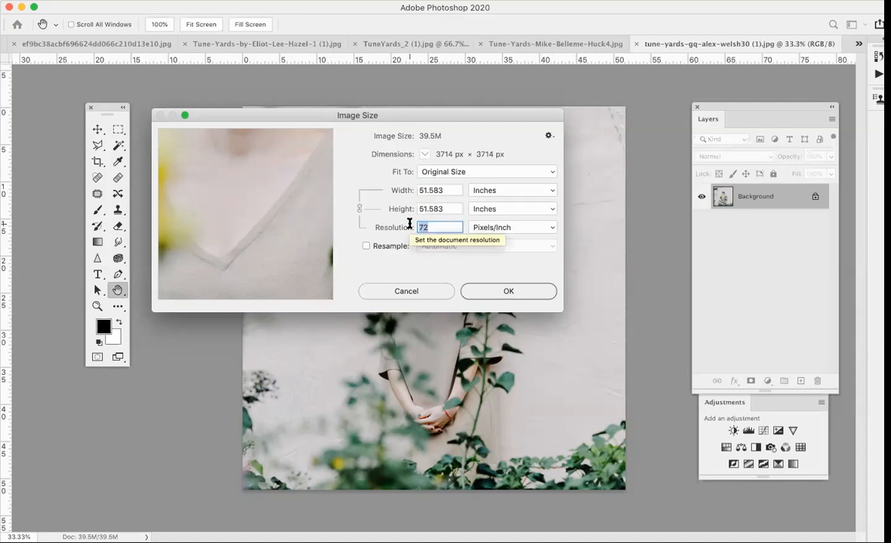
{"action": "type", "text": "300"}
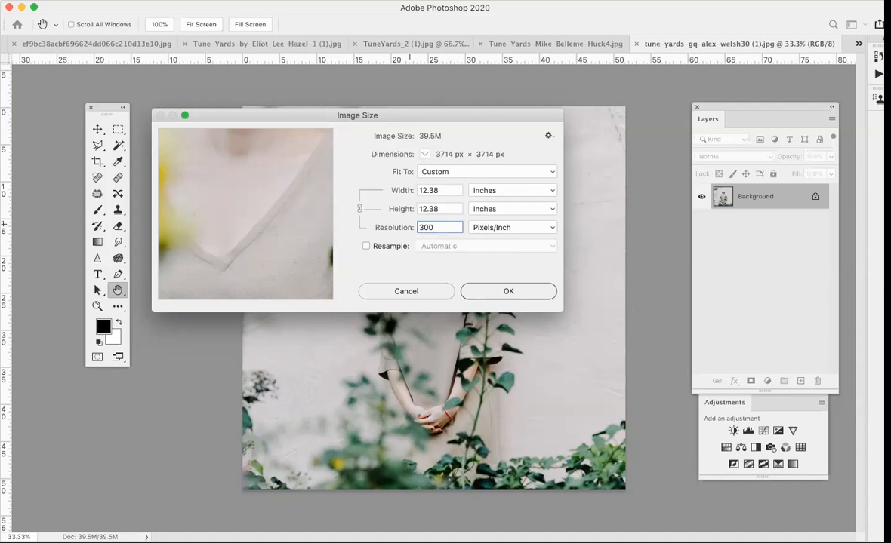
{"action": "left_click", "coordinate": [509, 292]}
Step: Zoom the yellow flower portrait to 200% and examine the detail in the neck and face
{"action": "key", "text": "z"}
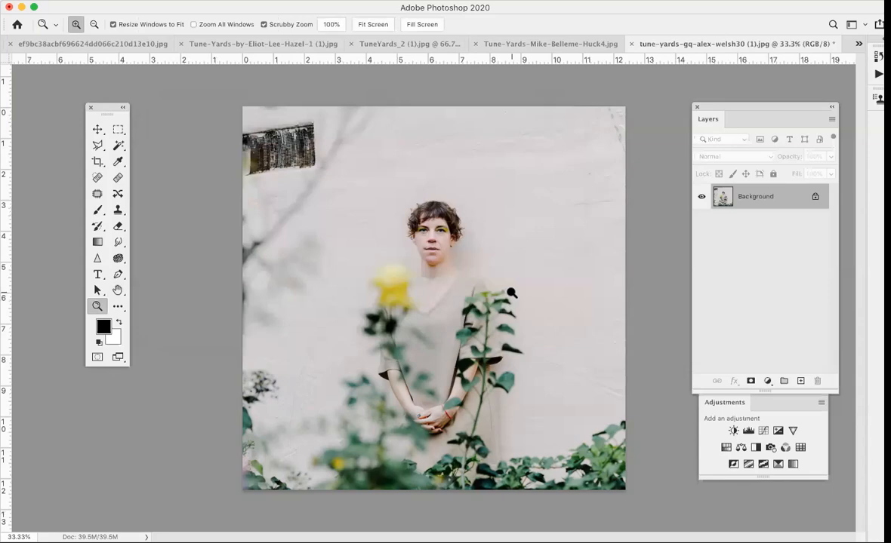
{"action": "left_click_drag", "start_coordinate": [432, 287], "coordinate": [434, 287]}
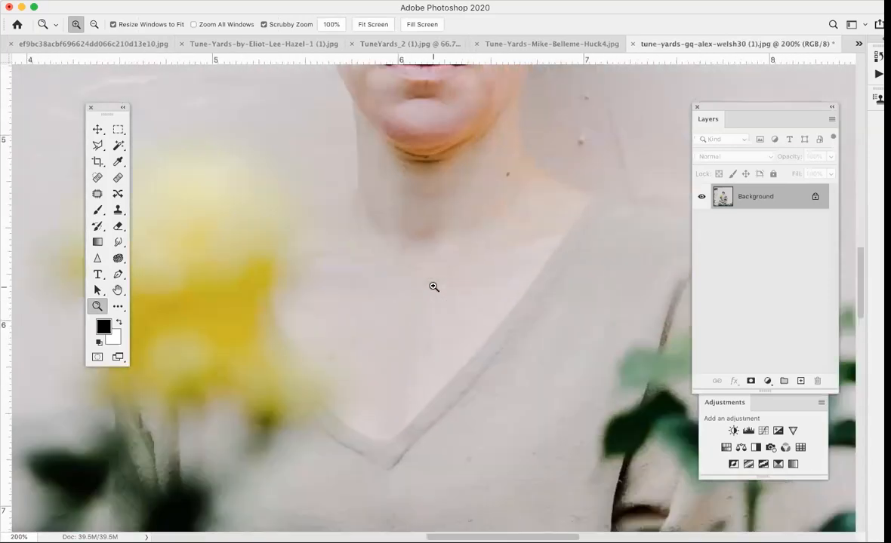
{"action": "scroll", "coordinate": [433, 287], "scroll_direction": "down", "scroll_amount": 5}
{"action": "scroll", "coordinate": [433, 287], "scroll_direction": "up", "scroll_amount": 15}
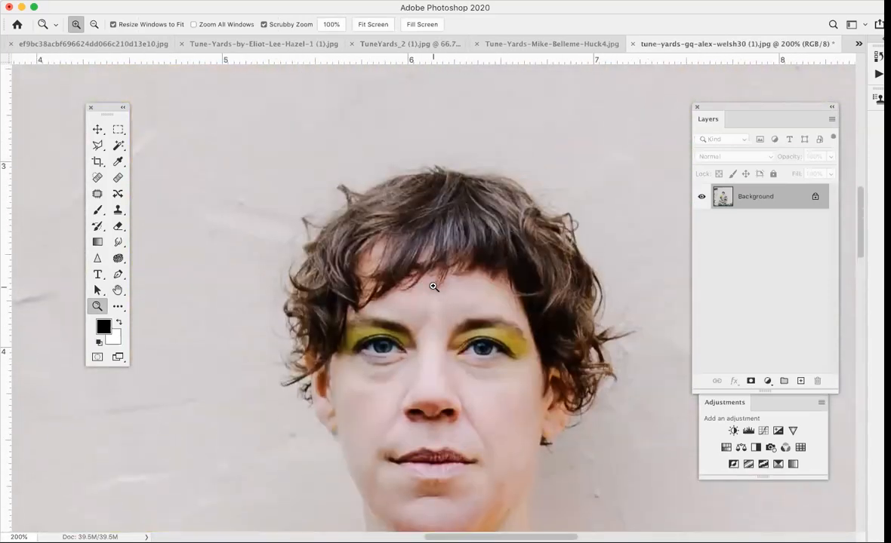
Step: Switch to the grass portrait, set its resolution to 300 pixels/inch without resampling, then re-enable Resample and apply the image size
{"action": "left_click", "coordinate": [518, 44]}
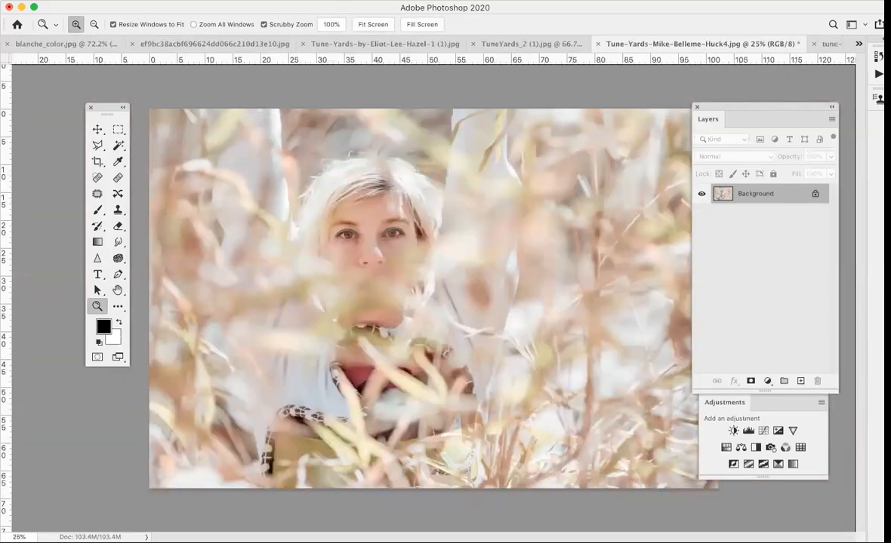
{"action": "left_click", "coordinate": [132, 0]}
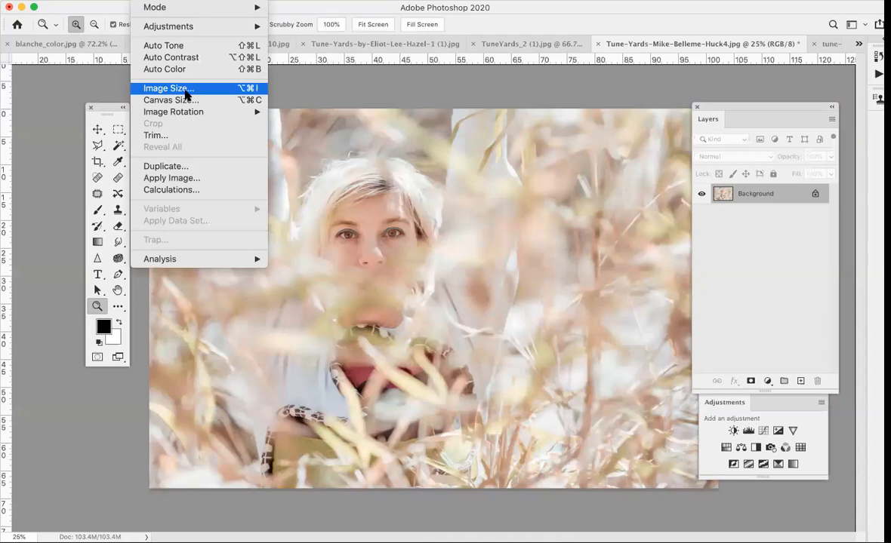
{"action": "left_click", "coordinate": [185, 90]}
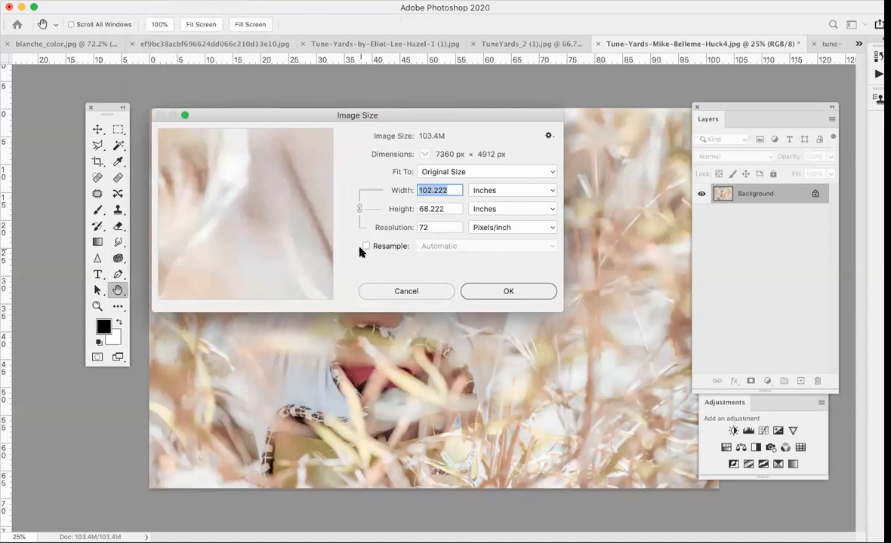
{"action": "double_click", "coordinate": [444, 225]}
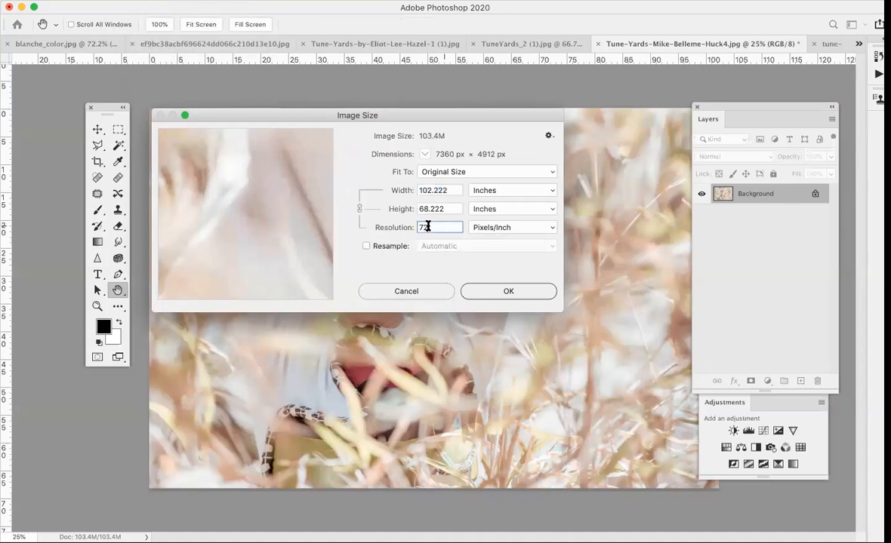
{"action": "type", "text": "300"}
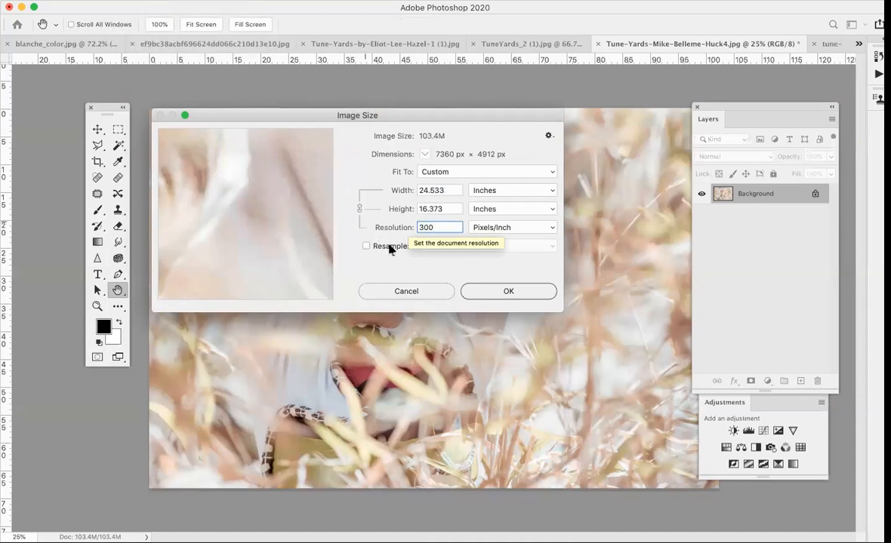
{"action": "left_click", "coordinate": [366, 246]}
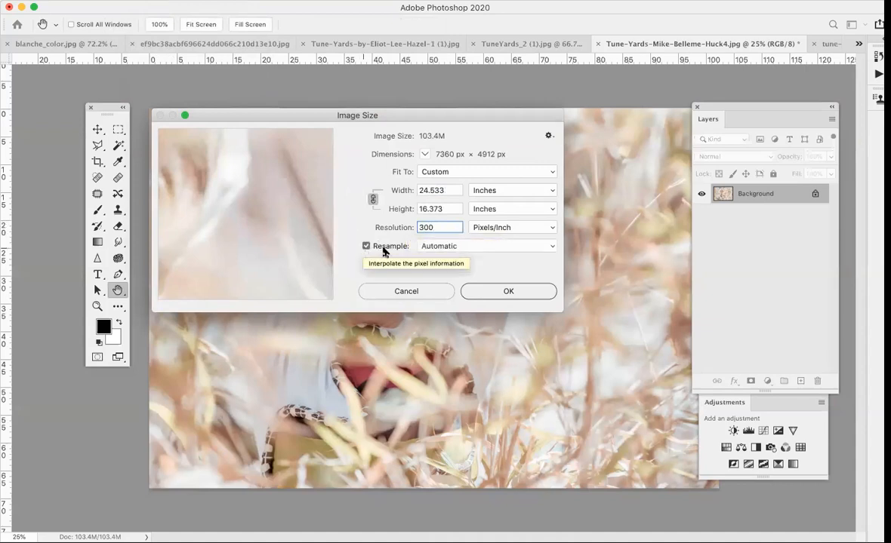
{"action": "left_click", "coordinate": [514, 295]}
Step: Zoom the grass portrait to 200% to examine the eye and nose detail, then fit the image on screen
{"action": "key", "text": "z"}
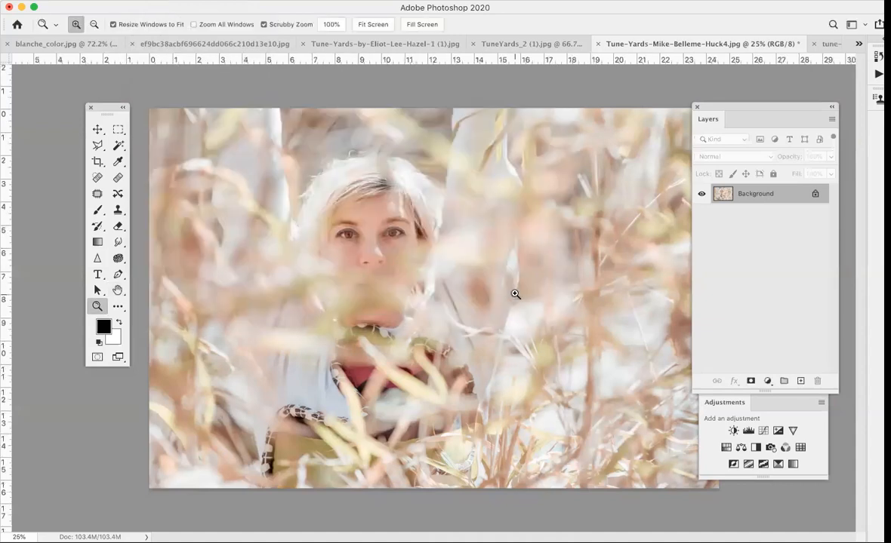
{"action": "left_click", "coordinate": [383, 223]}
{"action": "left_click_drag", "start_coordinate": [415, 240], "coordinate": [416, 241]}
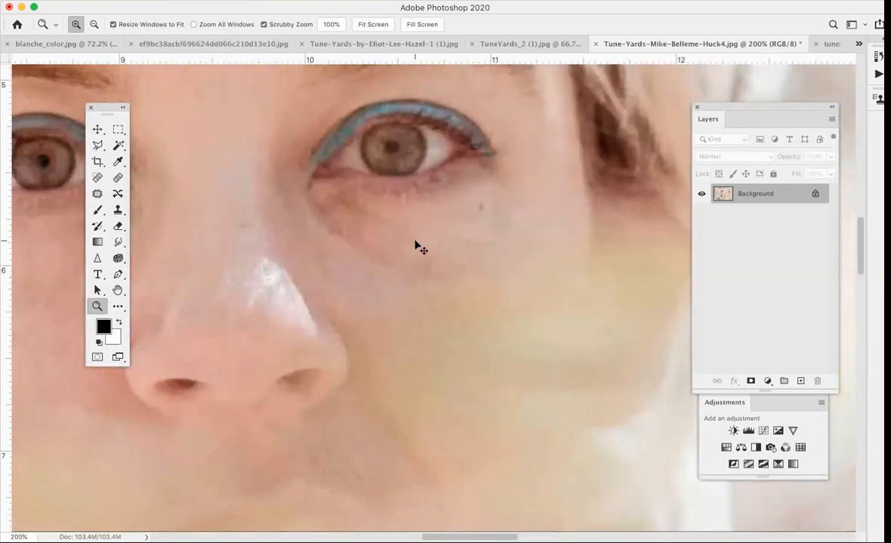
{"action": "key", "text": "super+0"}
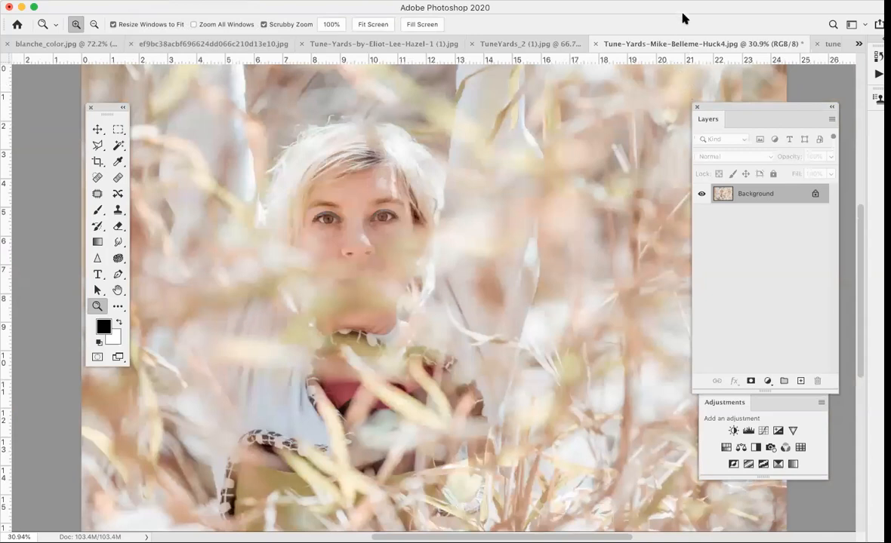
Step: Shift the application window slightly and view the grass portrait at 100%, examining the hair and face
{"action": "left_click_drag", "start_coordinate": [679, 13], "coordinate": [658, 8]}
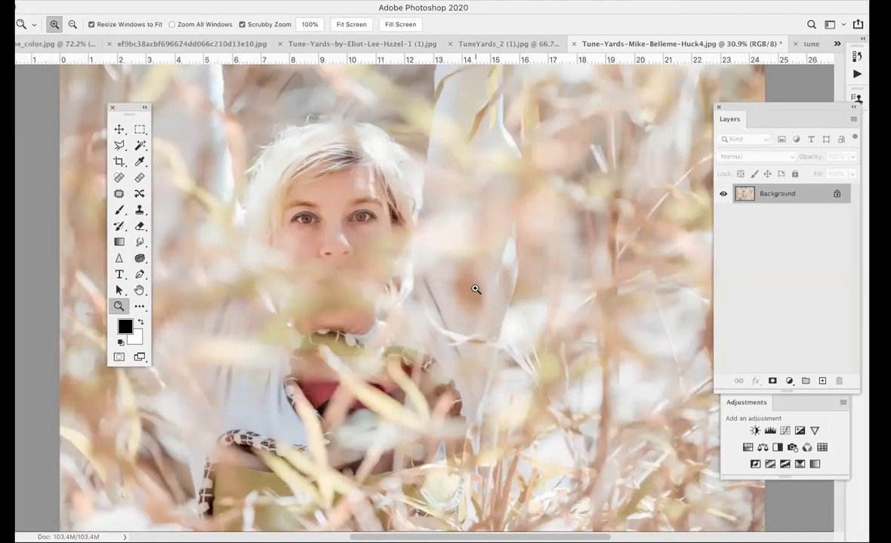
{"action": "double_click", "coordinate": [119, 305]}
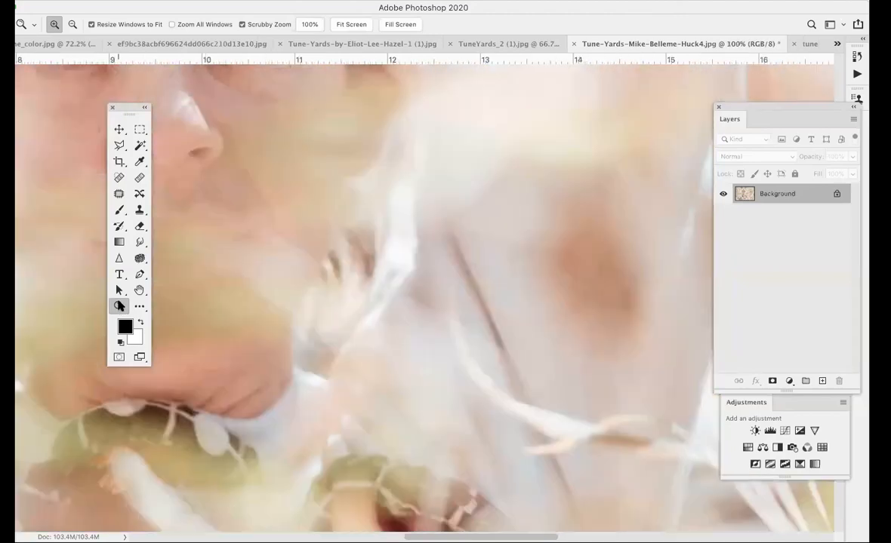
{"action": "scroll", "coordinate": [377, 219], "scroll_direction": "up", "scroll_amount": 5}
{"action": "scroll", "coordinate": [377, 219], "scroll_direction": "left", "scroll_amount": 5}
{"action": "scroll", "coordinate": [379, 220], "scroll_direction": "up", "scroll_amount": 3}
{"action": "scroll", "coordinate": [379, 219], "scroll_direction": "left", "scroll_amount": 3}
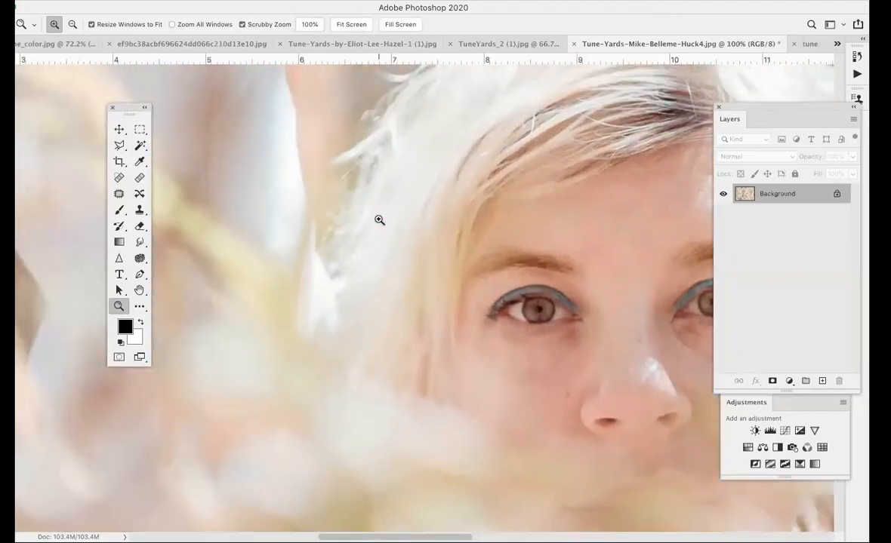
Step: Examine the blurred background and left-side foliage of the grass portrait at 100%, then fit the image on screen
{"action": "scroll", "coordinate": [379, 220], "scroll_direction": "up", "scroll_amount": 5}
{"action": "scroll", "coordinate": [379, 219], "scroll_direction": "left", "scroll_amount": 3}
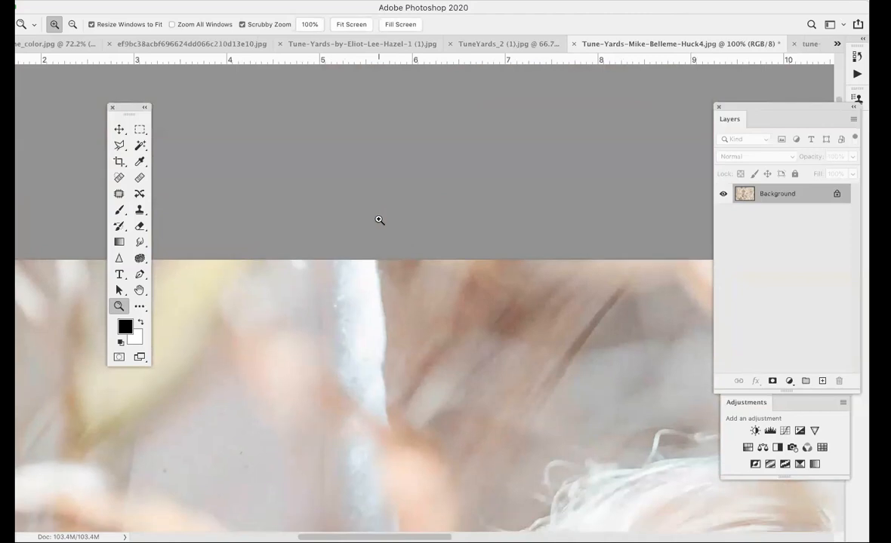
{"action": "scroll", "coordinate": [379, 220], "scroll_direction": "down", "scroll_amount": 10}
{"action": "scroll", "coordinate": [379, 219], "scroll_direction": "left", "scroll_amount": 1}
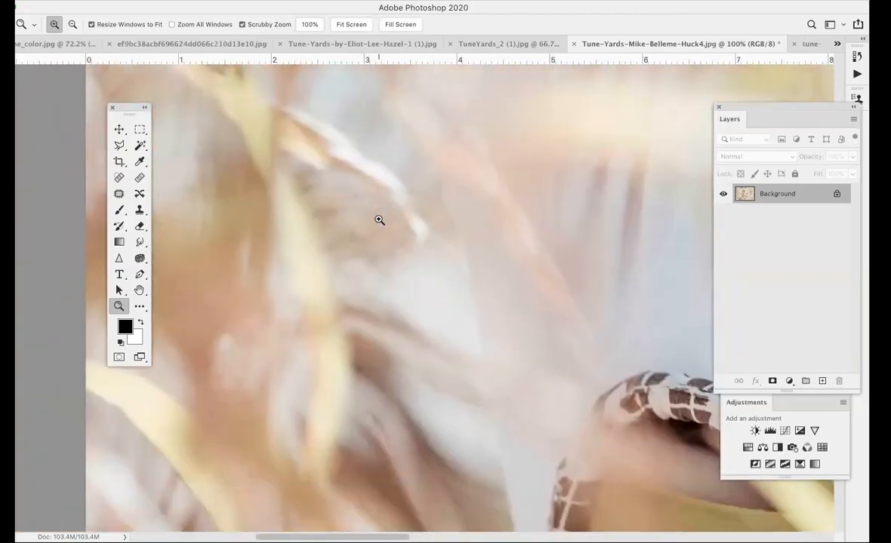
{"action": "scroll", "coordinate": [379, 220], "scroll_direction": "down", "scroll_amount": 2}
{"action": "scroll", "coordinate": [379, 220], "scroll_direction": "right", "scroll_amount": 2}
{"action": "key", "text": "super+0"}
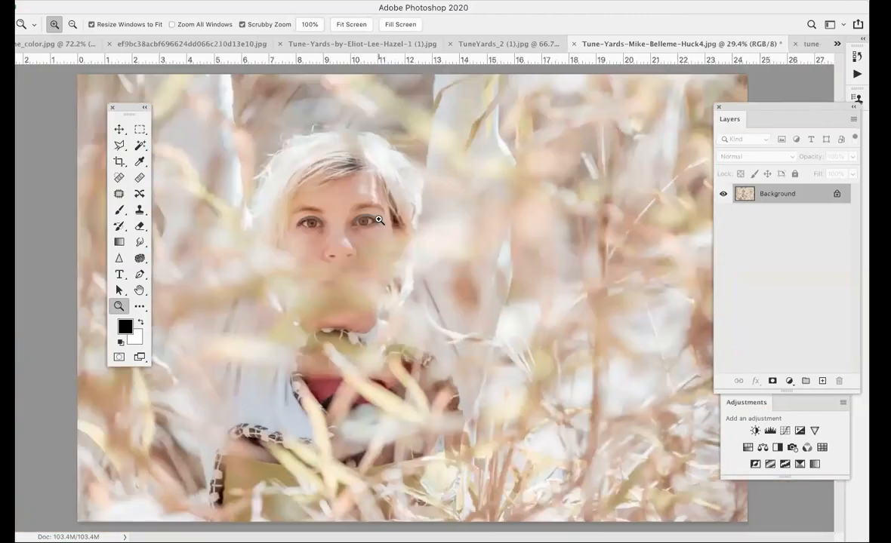
Step: Switch to the bubble-gum portrait and set its resolution to 300 pixels/inch with Resample off
{"action": "left_click", "coordinate": [494, 43]}
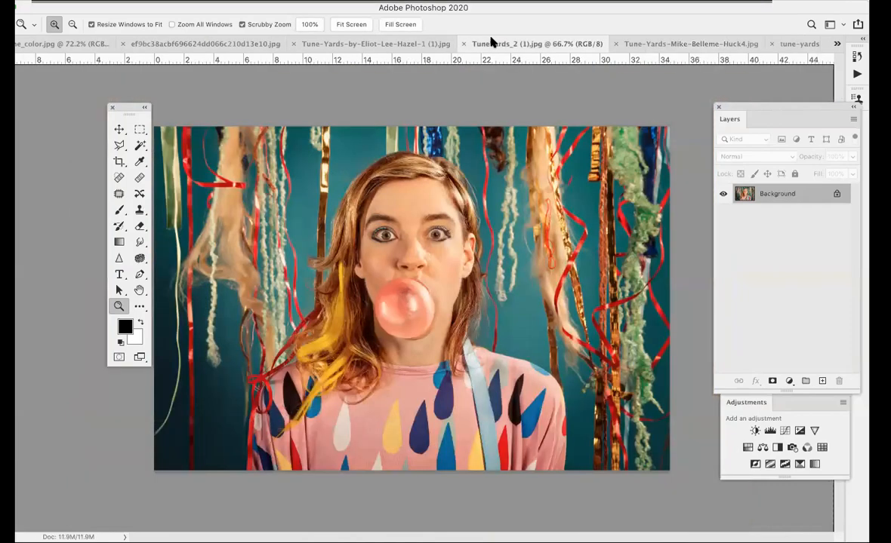
{"action": "left_click", "coordinate": [172, 2]}
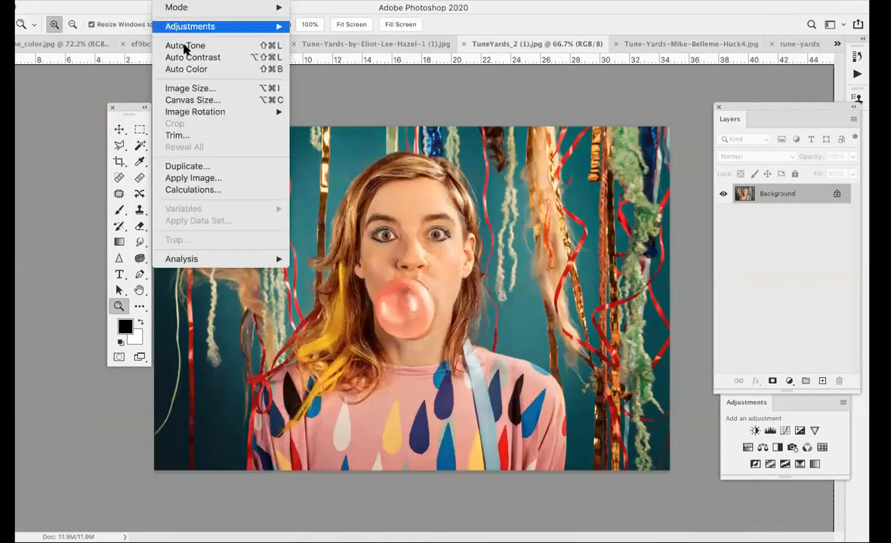
{"action": "left_click", "coordinate": [195, 92]}
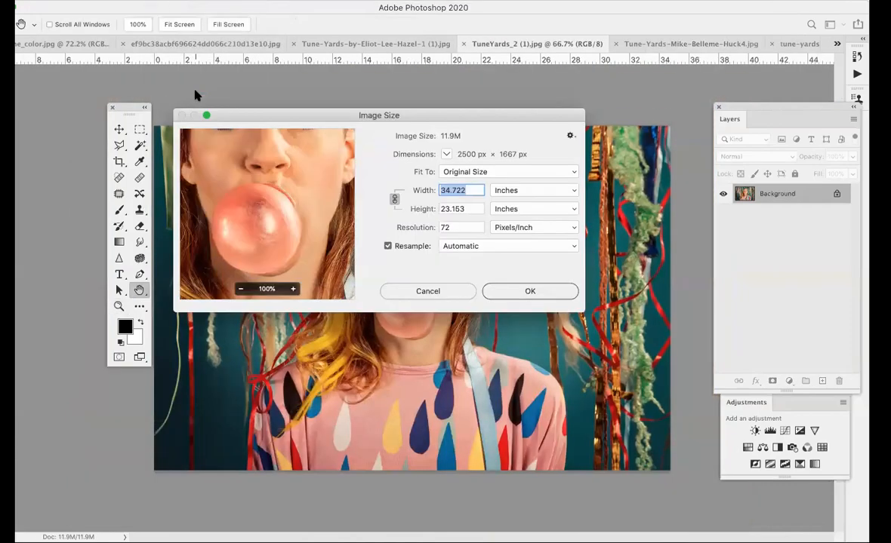
{"action": "left_click", "coordinate": [388, 247]}
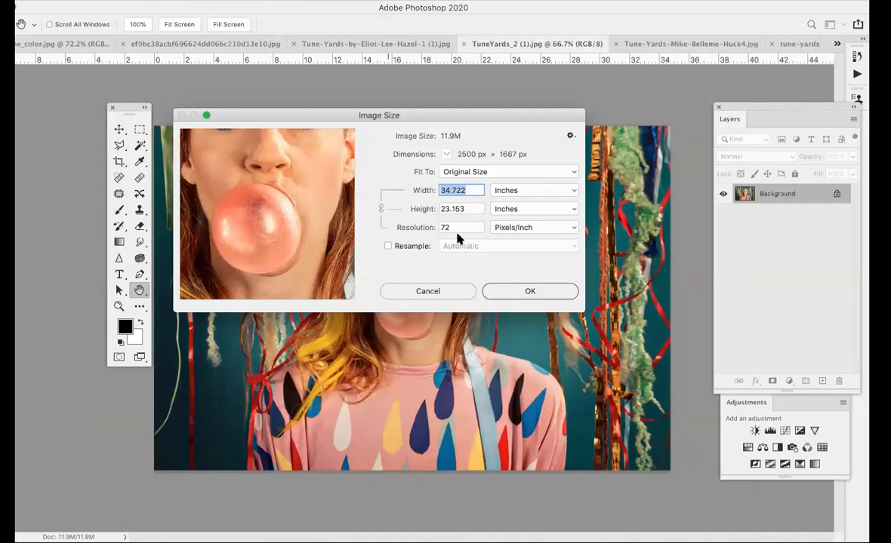
{"action": "double_click", "coordinate": [459, 227]}
{"action": "type", "text": "300"}
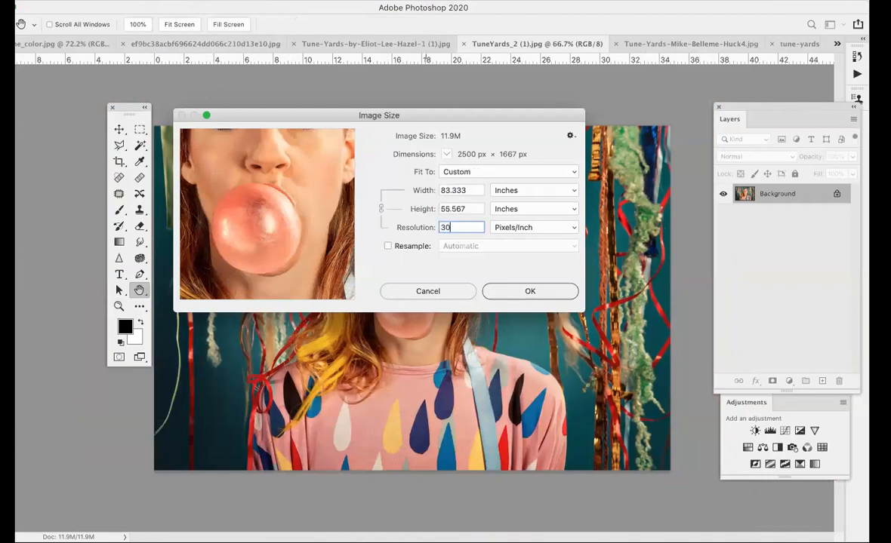
{"action": "left_click", "coordinate": [538, 294]}
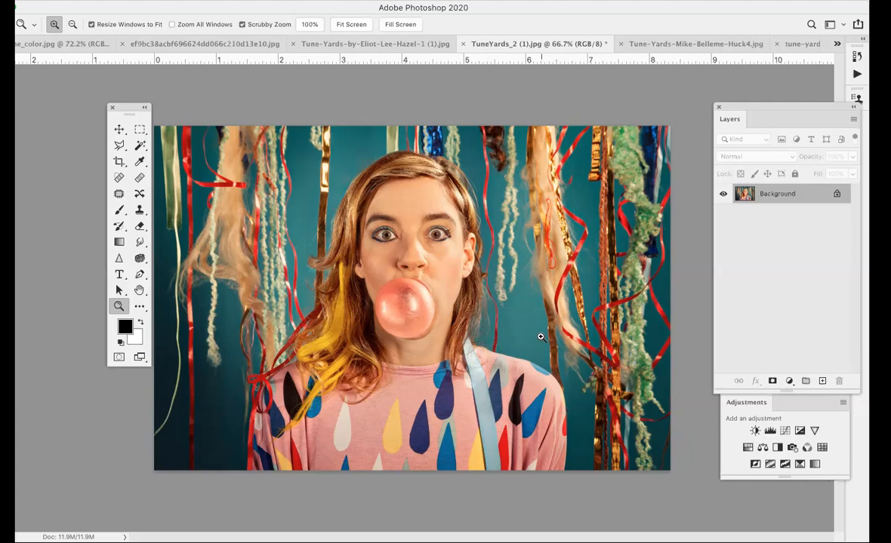
Step: Switch to the portrait of two people in blue robes and check its print dimensions and resolution in Image Size
{"action": "left_click", "coordinate": [403, 44]}
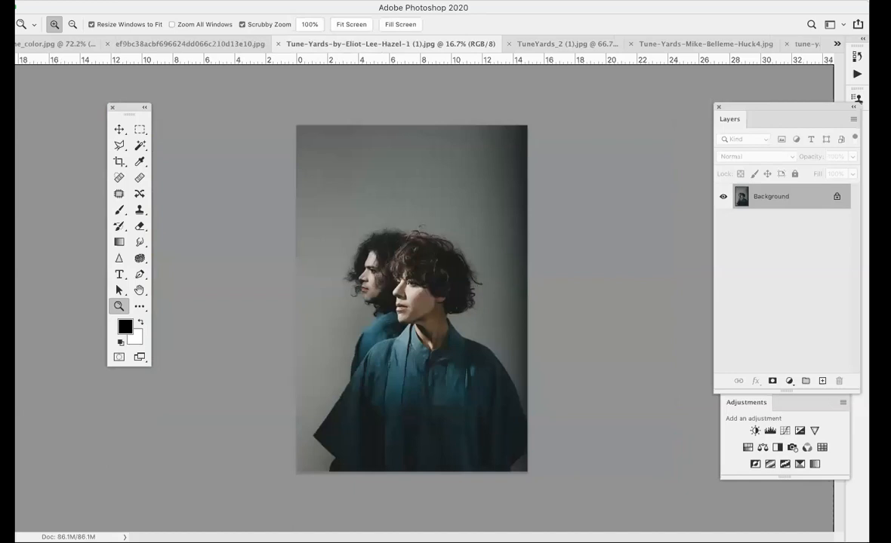
{"action": "left_click", "coordinate": [178, 0]}
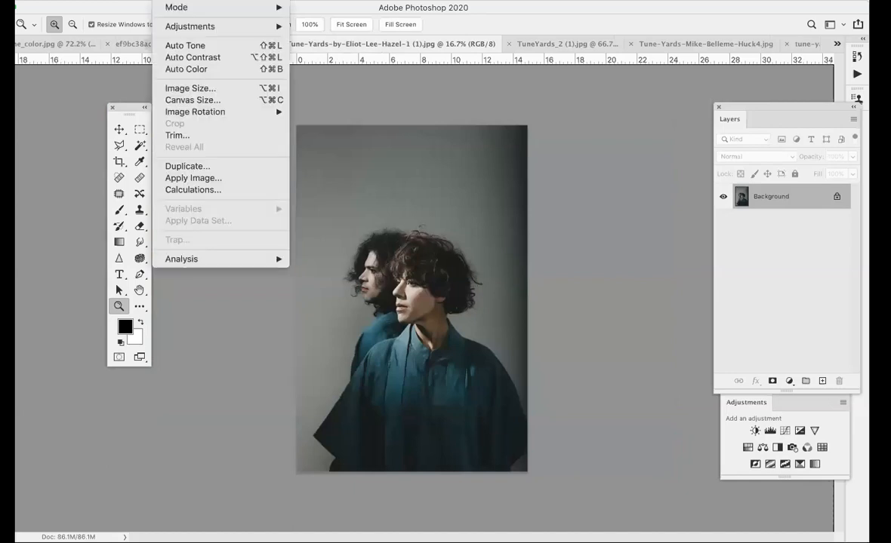
{"action": "left_click", "coordinate": [189, 89]}
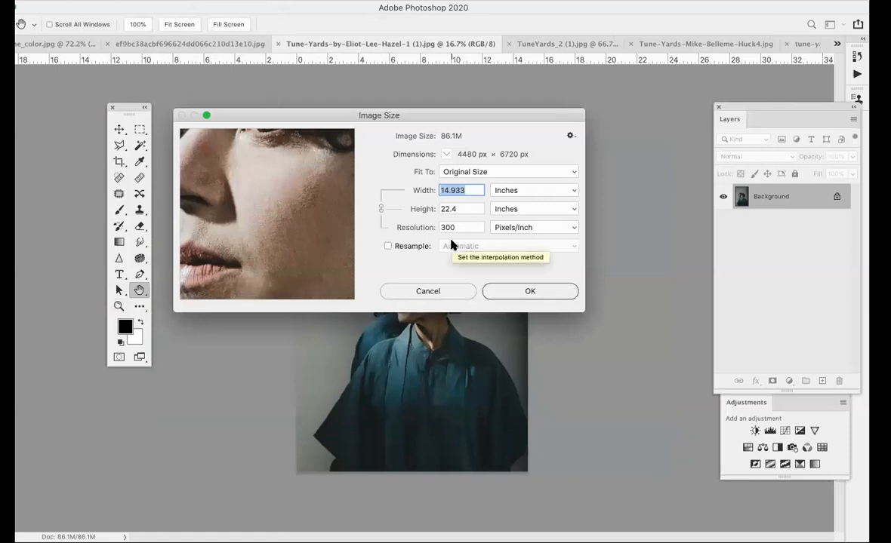
{"action": "left_click", "coordinate": [523, 289]}
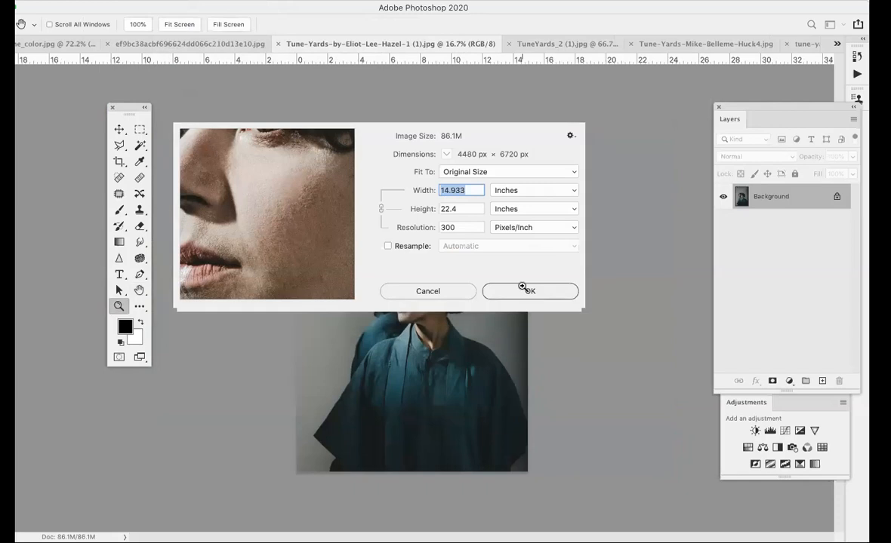
{"action": "key", "text": "z"}
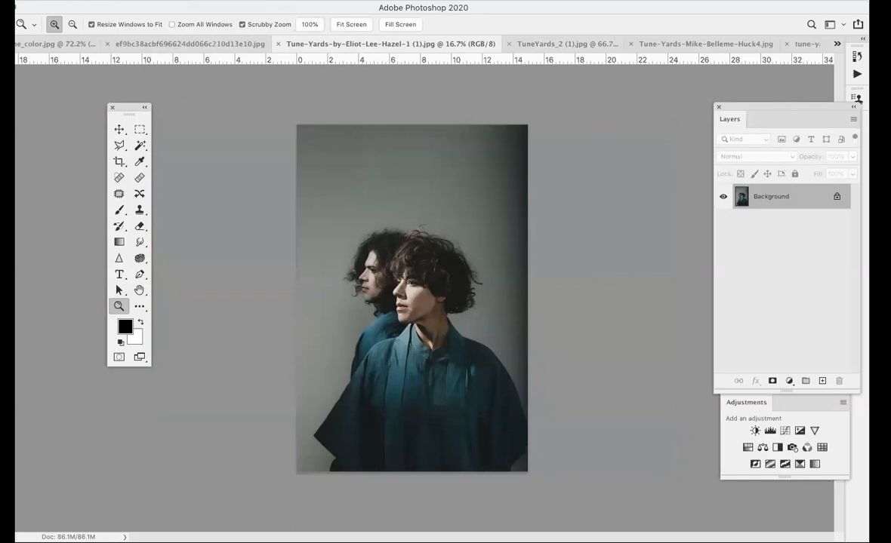
Step: Set the two-person portrait's canvas height to 28 inches, anchored at bottom center so the extra space is added above
{"action": "left_click", "coordinate": [170, 0]}
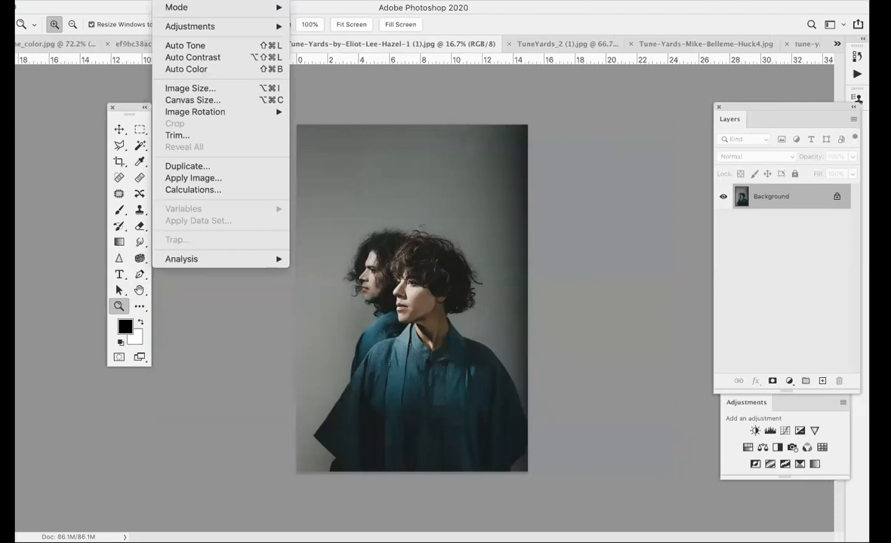
{"action": "left_click", "coordinate": [188, 101]}
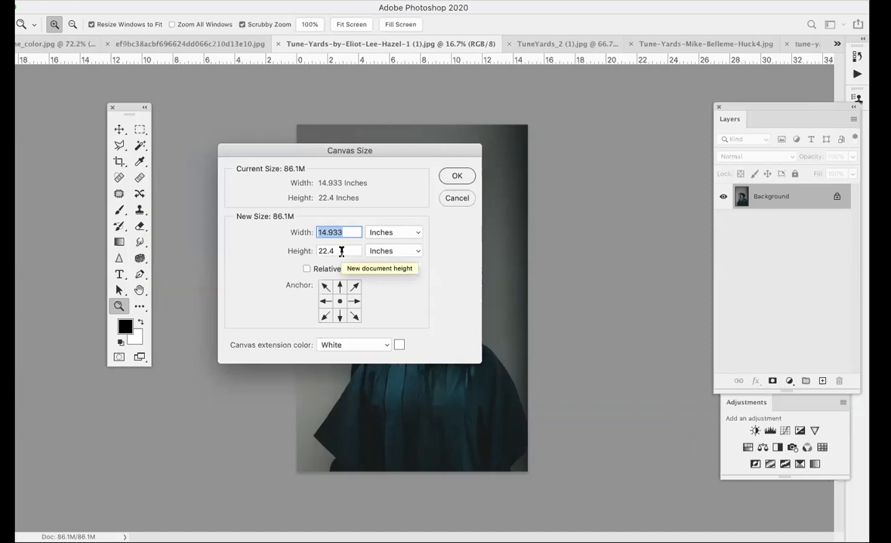
{"action": "key", "text": "Tab"}
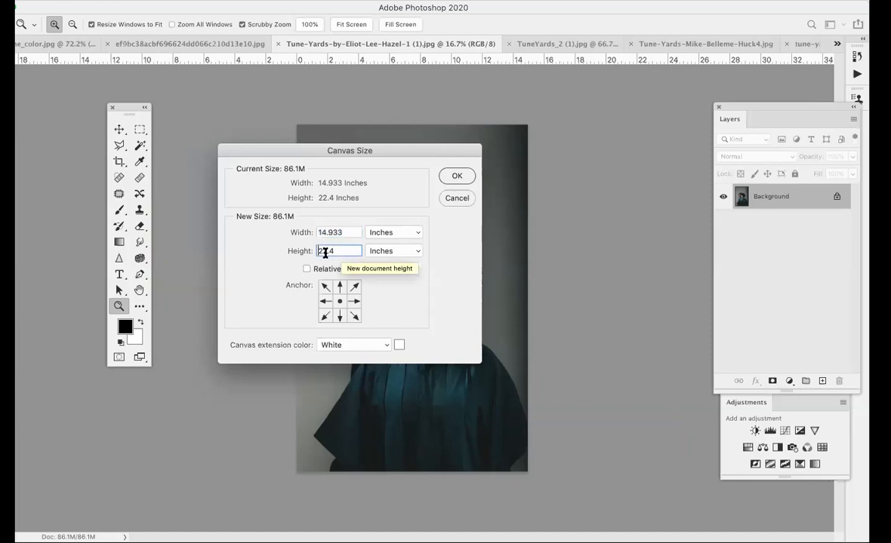
{"action": "left_click", "coordinate": [346, 251]}
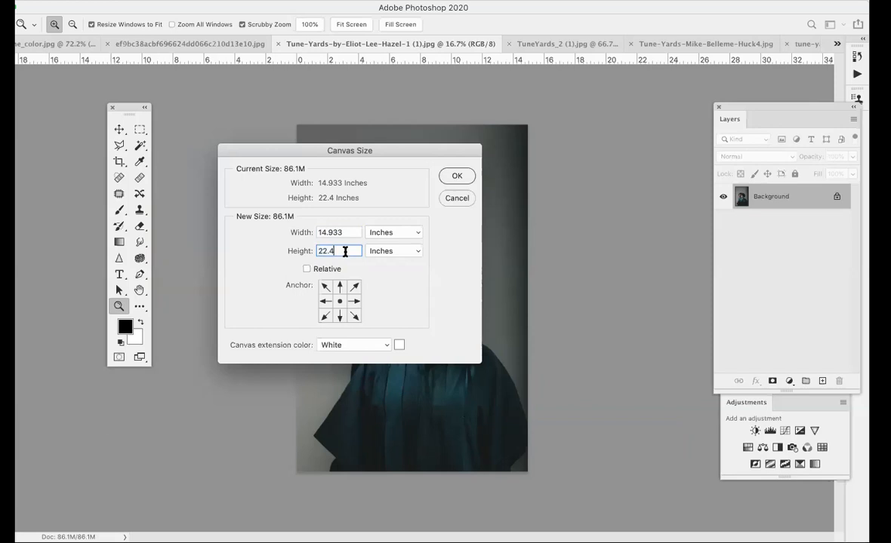
{"action": "left_click_drag", "start_coordinate": [345, 252], "coordinate": [314, 243]}
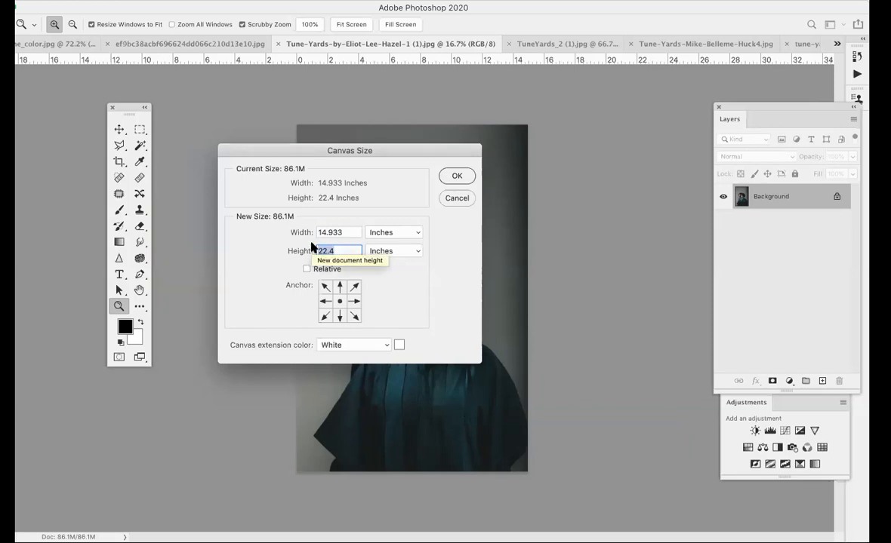
{"action": "type", "text": "28"}
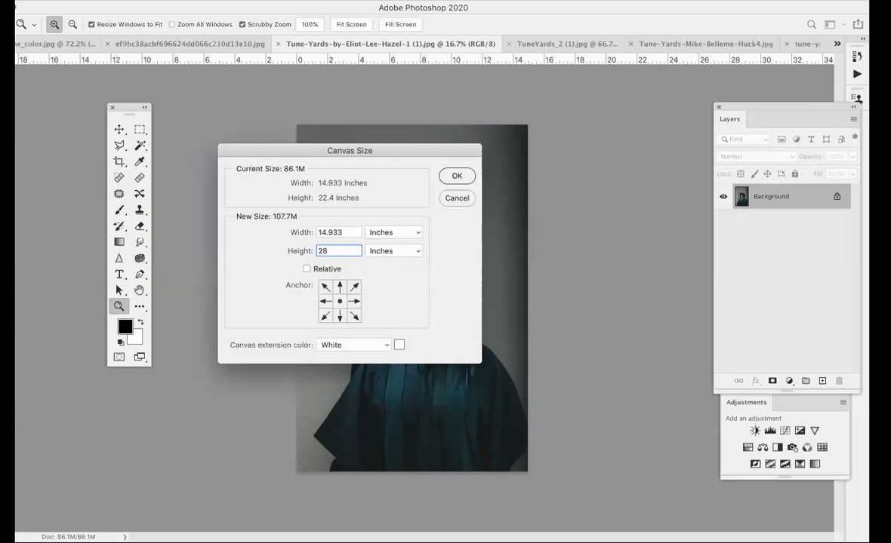
{"action": "left_click", "coordinate": [339, 316]}
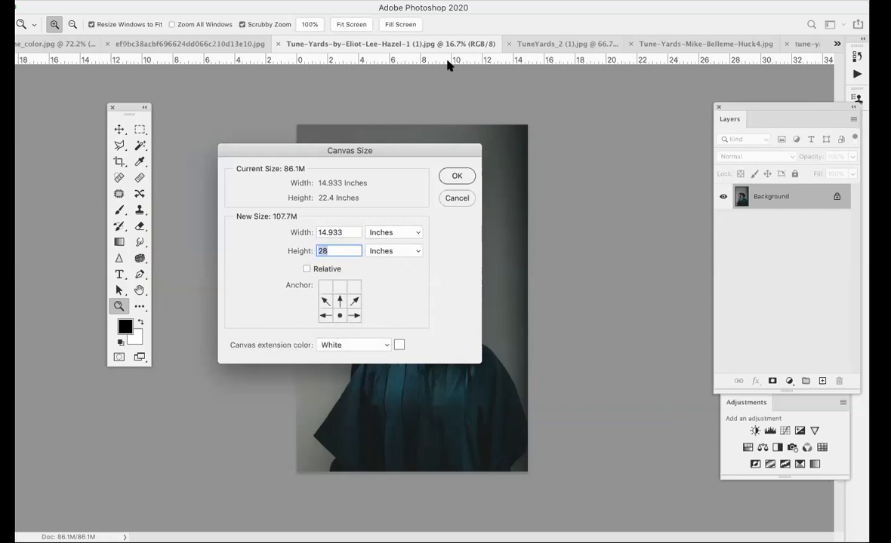
{"action": "left_click", "coordinate": [456, 175]}
Step: Select the white strip above the photo with the Magic Wand, fill it using Content-Aware at 100% opacity, and deselect
{"action": "left_click", "coordinate": [140, 146]}
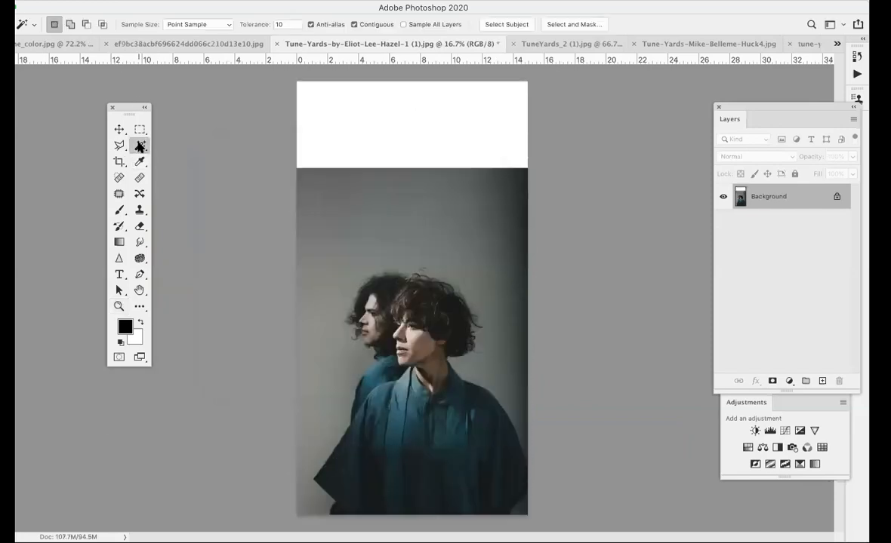
{"action": "left_click", "coordinate": [328, 107]}
{"action": "left_click", "coordinate": [144, 0]}
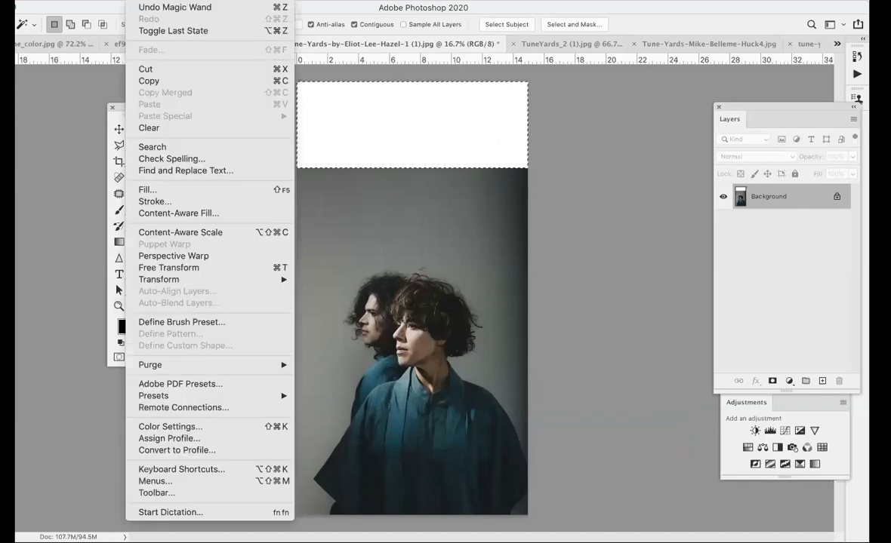
{"action": "left_click", "coordinate": [152, 191]}
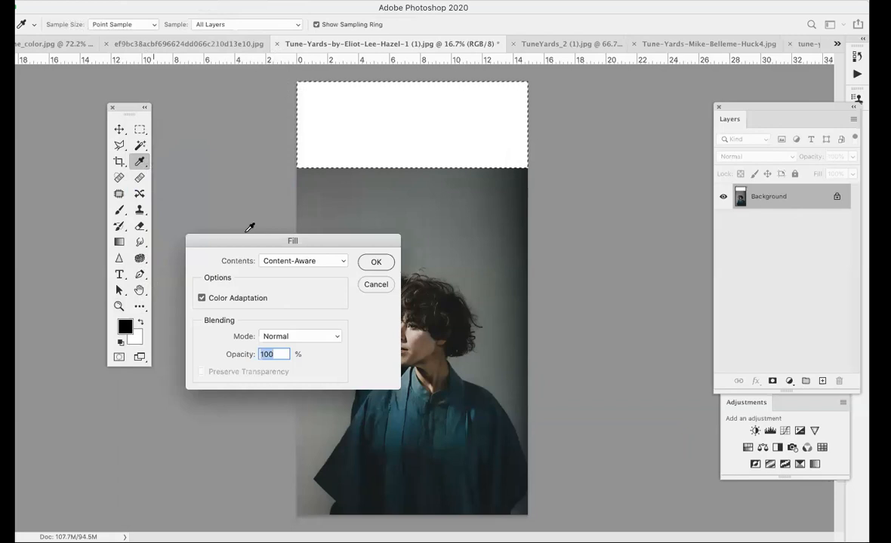
{"action": "left_click", "coordinate": [283, 268]}
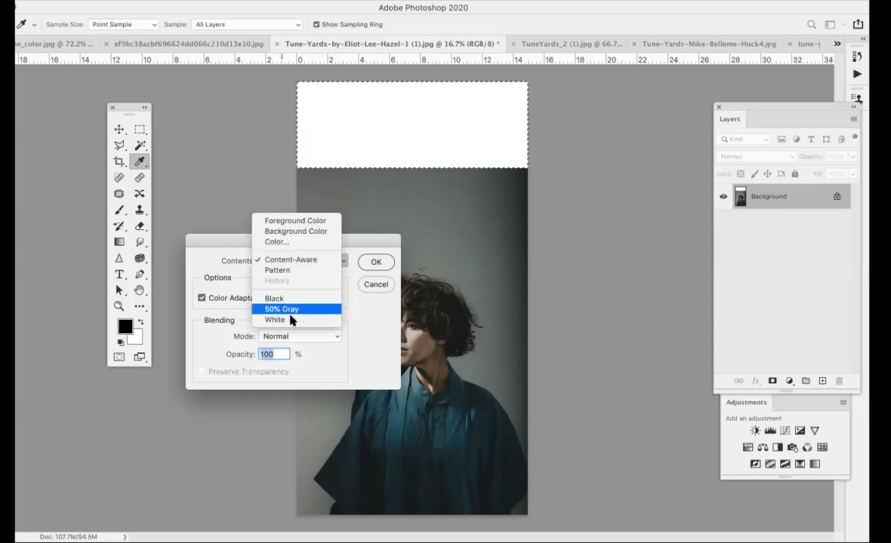
{"action": "left_click", "coordinate": [283, 260]}
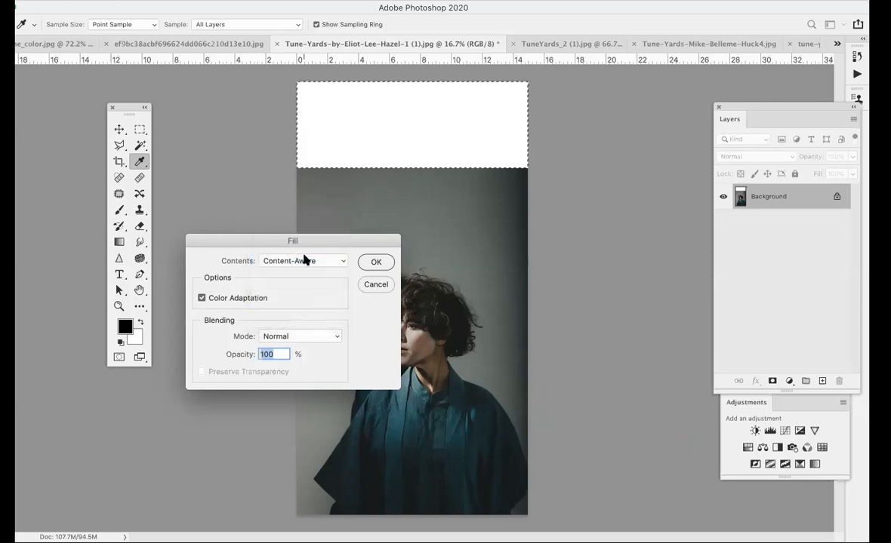
{"action": "left_click", "coordinate": [375, 263]}
{"action": "left_click", "coordinate": [383, 260]}
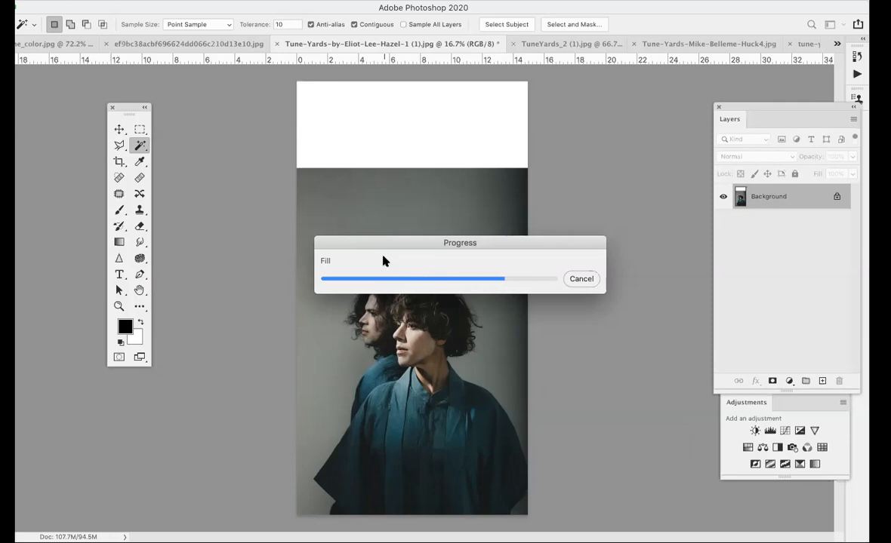
{"action": "key", "text": "super+d"}
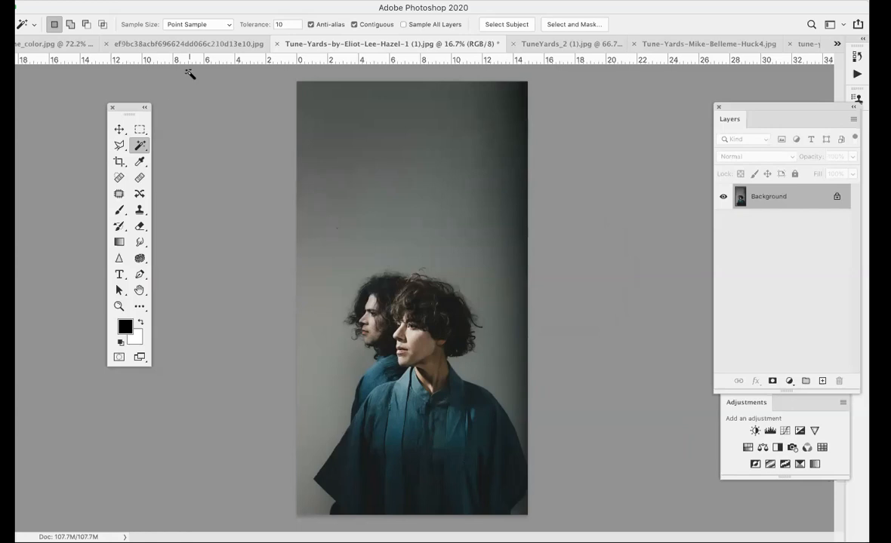
Step: Set the canvas width to 20 inches, anchored at middle right so the extra space is added on the photo's left
{"action": "left_click", "coordinate": [158, 3]}
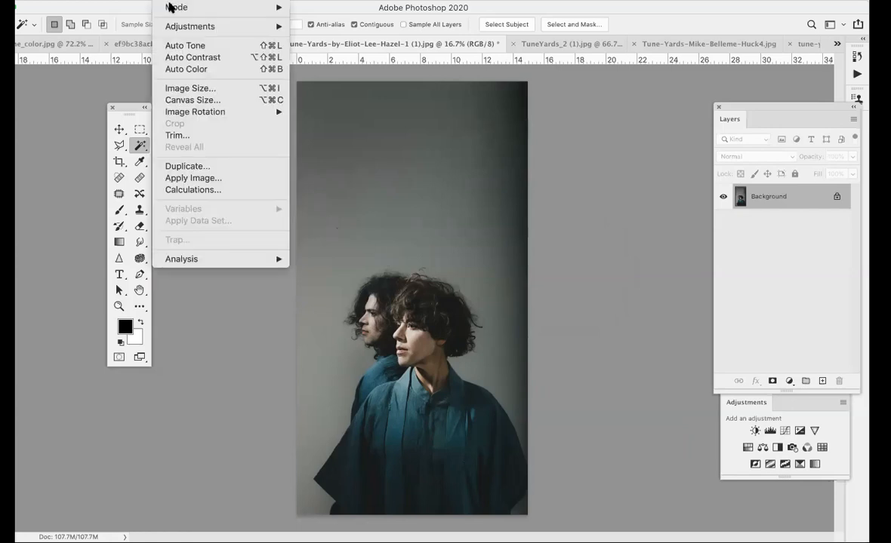
{"action": "left_click", "coordinate": [191, 101]}
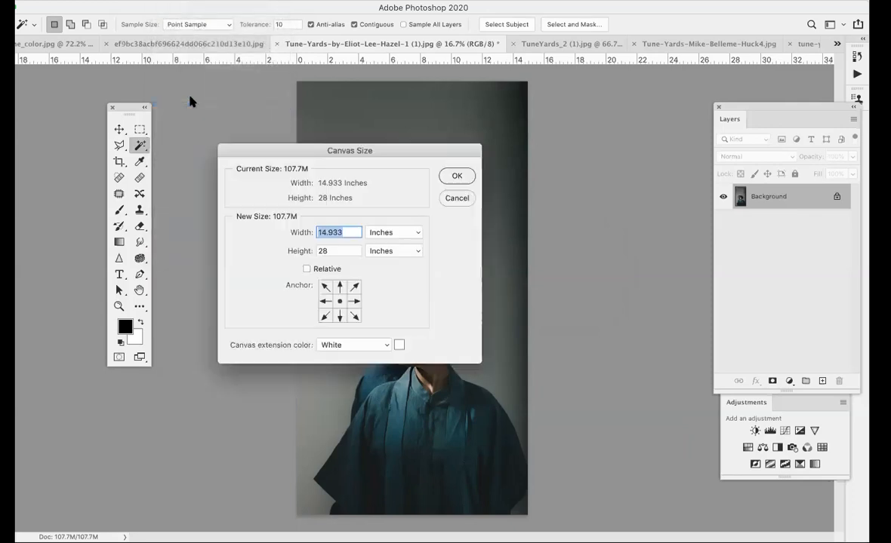
{"action": "left_click", "coordinate": [337, 249]}
{"action": "double_click", "coordinate": [337, 232]}
{"action": "type", "text": "20"}
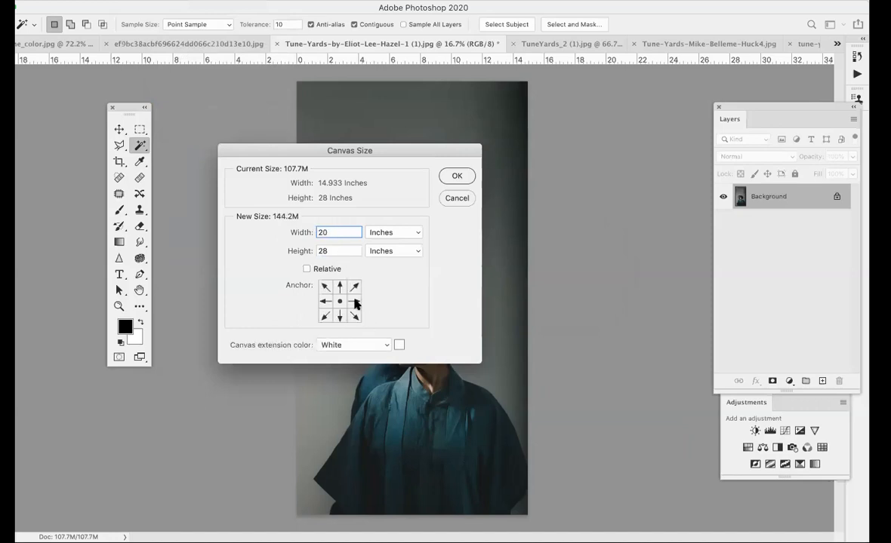
{"action": "left_click", "coordinate": [355, 301]}
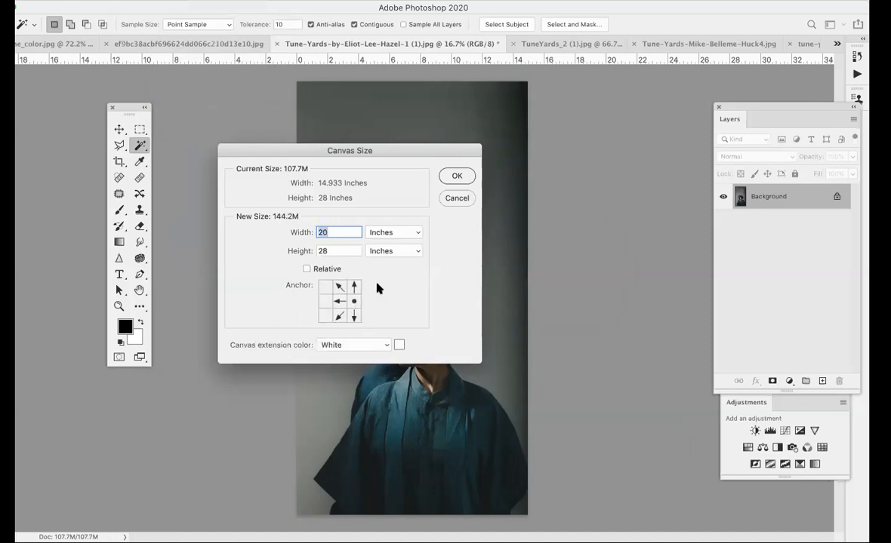
{"action": "left_click", "coordinate": [458, 178]}
Step: Select the white strip along the photo's left side with the Magic Wand and fill it using Content-Aware
{"action": "left_click", "coordinate": [296, 210]}
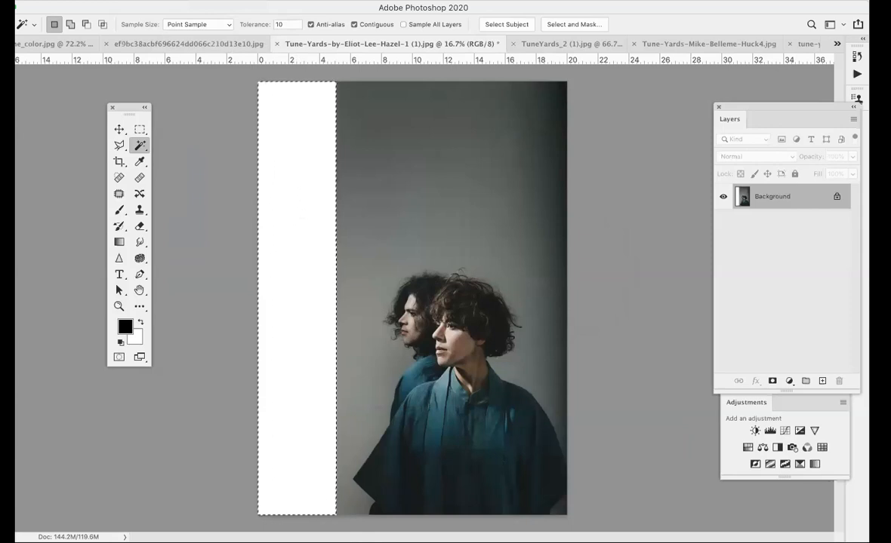
{"action": "left_click", "coordinate": [143, 1]}
{"action": "left_click", "coordinate": [147, 190]}
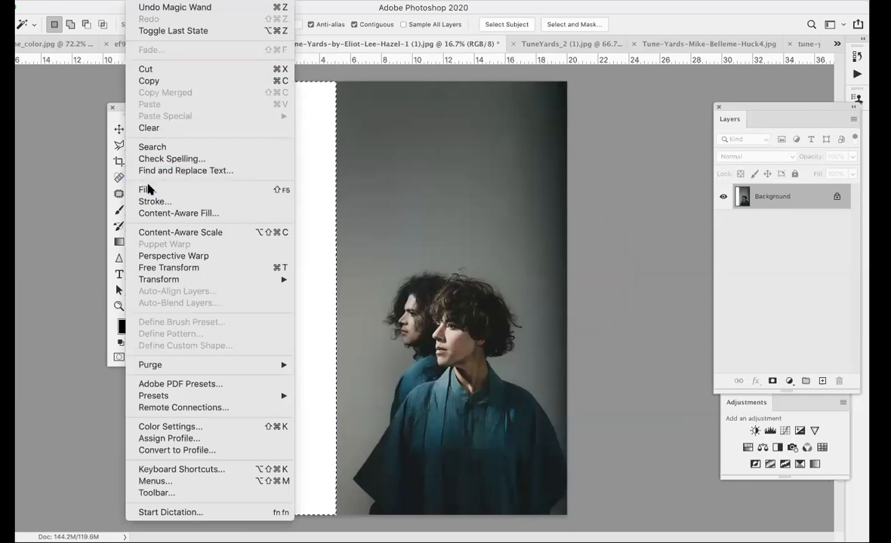
{"action": "left_click", "coordinate": [376, 261]}
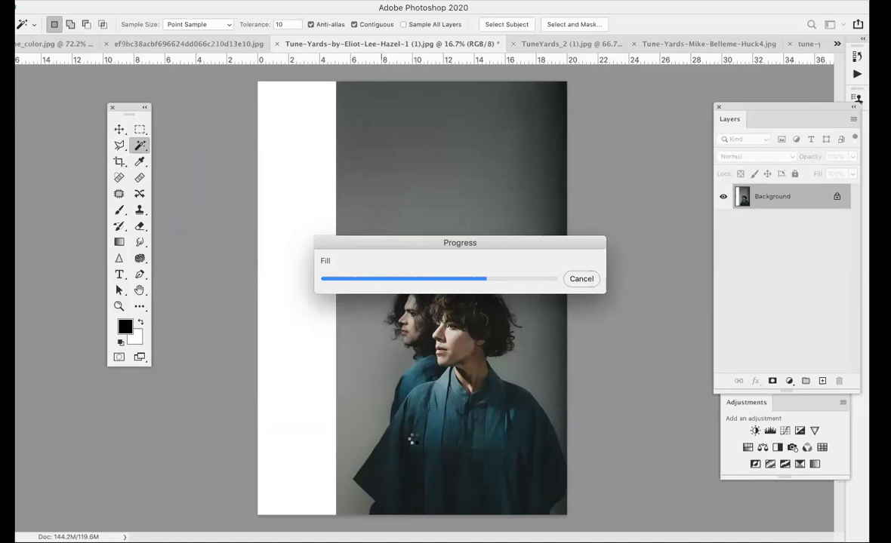
Step: Clear the selection and, with image resampling off, try a width of 11.25 inches before setting the height to 17.25 inches
{"action": "key", "text": "super+d"}
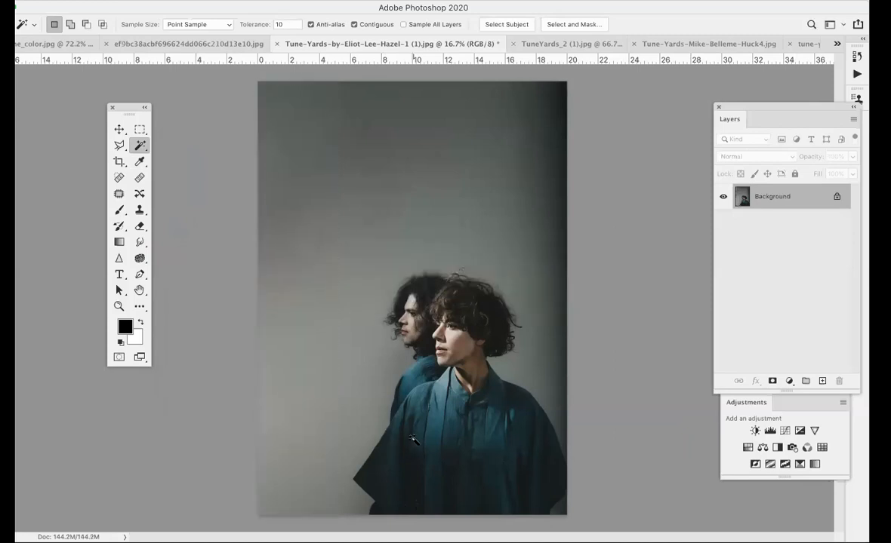
{"action": "left_click", "coordinate": [175, 2]}
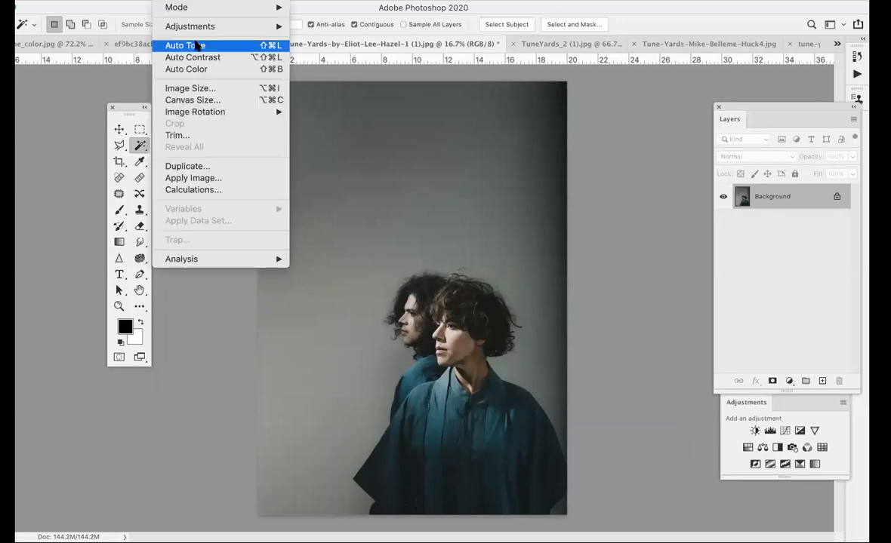
{"action": "left_click", "coordinate": [195, 89]}
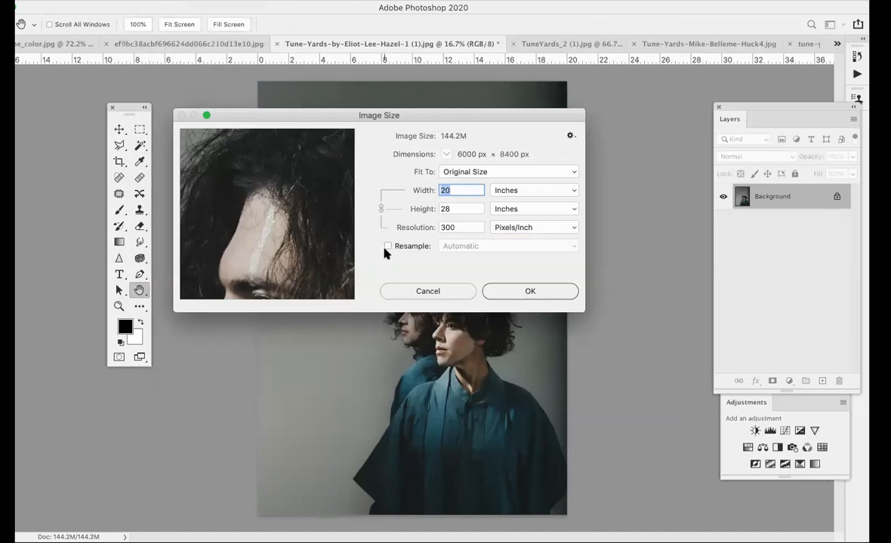
{"action": "type", "text": "11.25"}
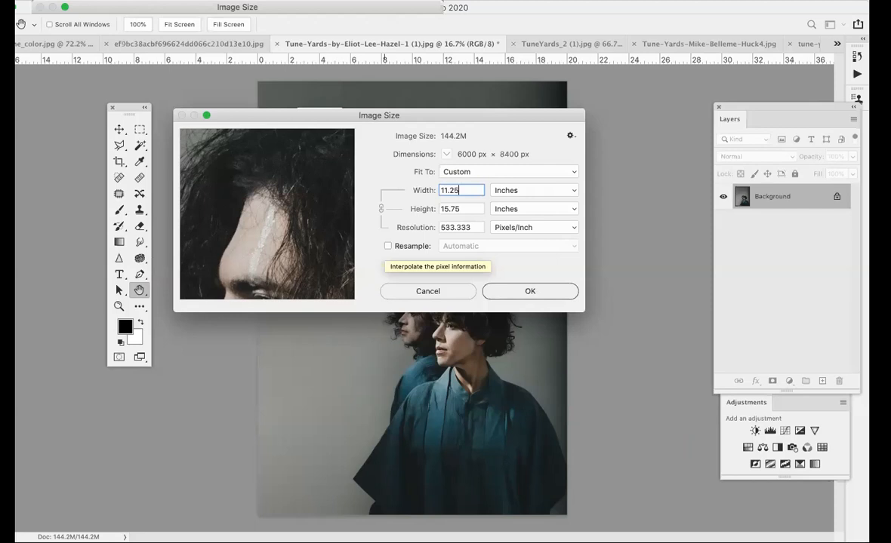
{"action": "double_click", "coordinate": [468, 209]}
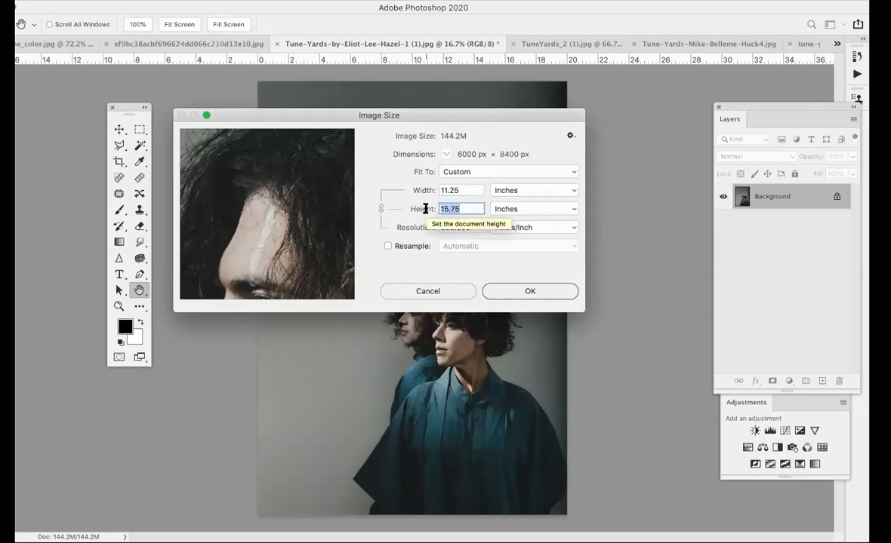
{"action": "type", "text": "17.25"}
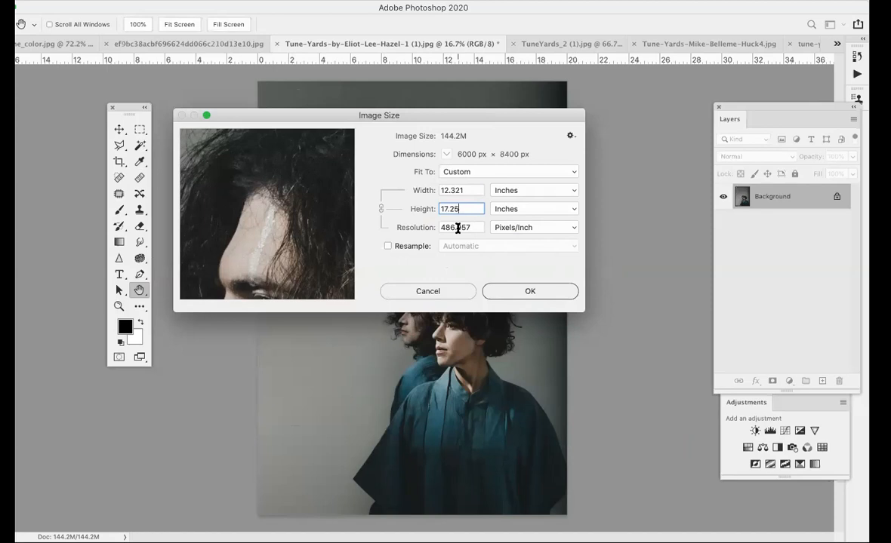
Step: Enable automatic resampling, set the resolution to 300 pixels/inch, and apply the new image size
{"action": "left_click", "coordinate": [387, 247]}
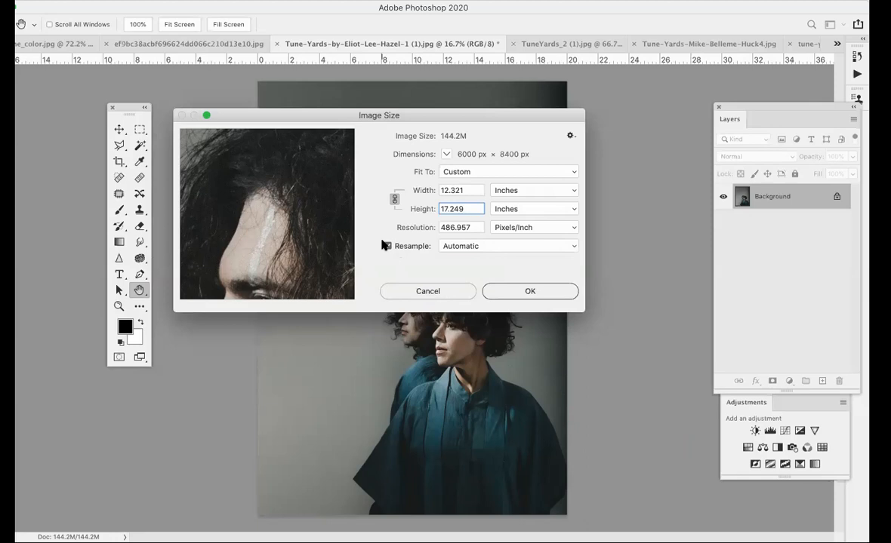
{"action": "left_click", "coordinate": [473, 228]}
{"action": "left_click_drag", "start_coordinate": [472, 229], "coordinate": [429, 225]}
{"action": "type", "text": "300"}
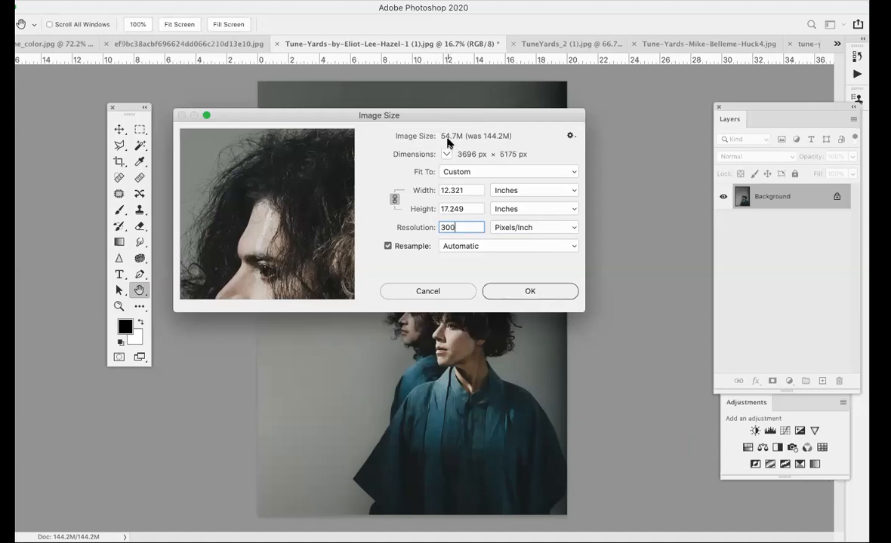
{"action": "left_click", "coordinate": [529, 292]}
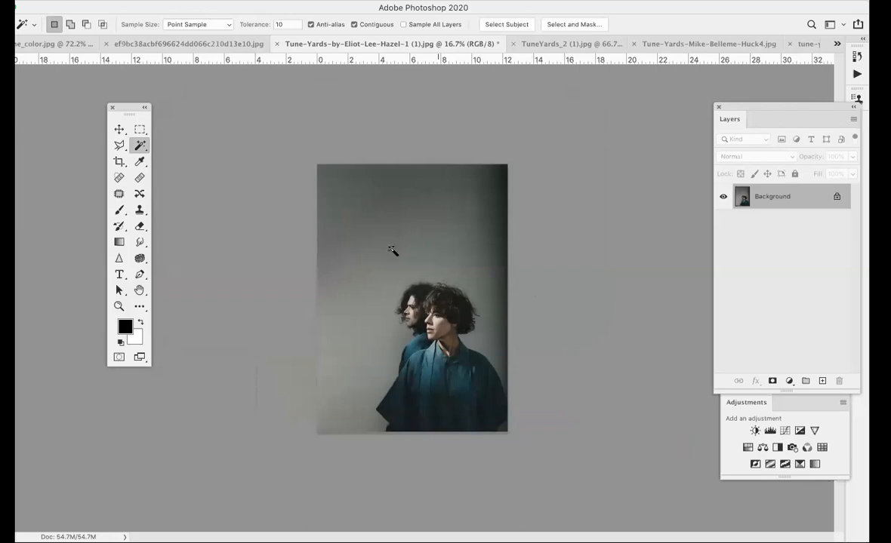
Step: Save the portrait to Downloads as a TIFF under its existing name, using LZW compression, interleaved pixel order and IBM PC byte order
{"action": "left_click", "coordinate": [113, 0]}
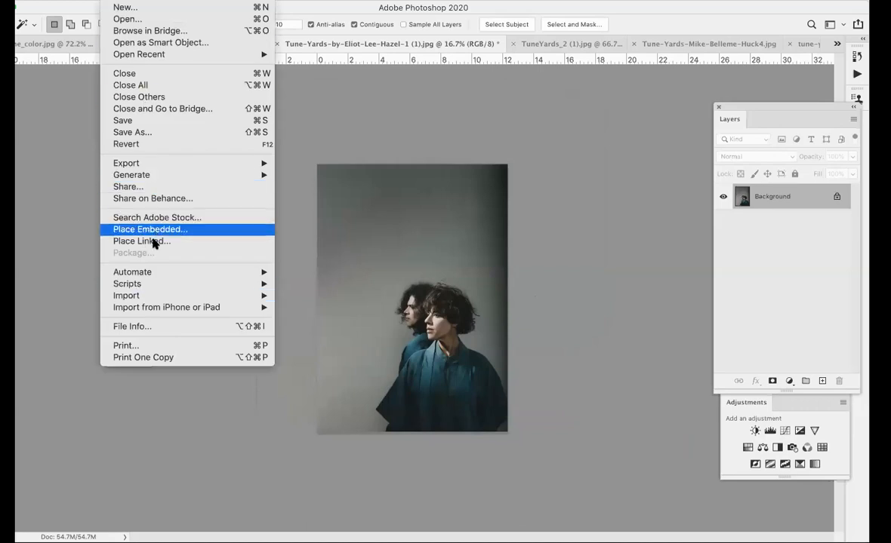
{"action": "left_click", "coordinate": [148, 132]}
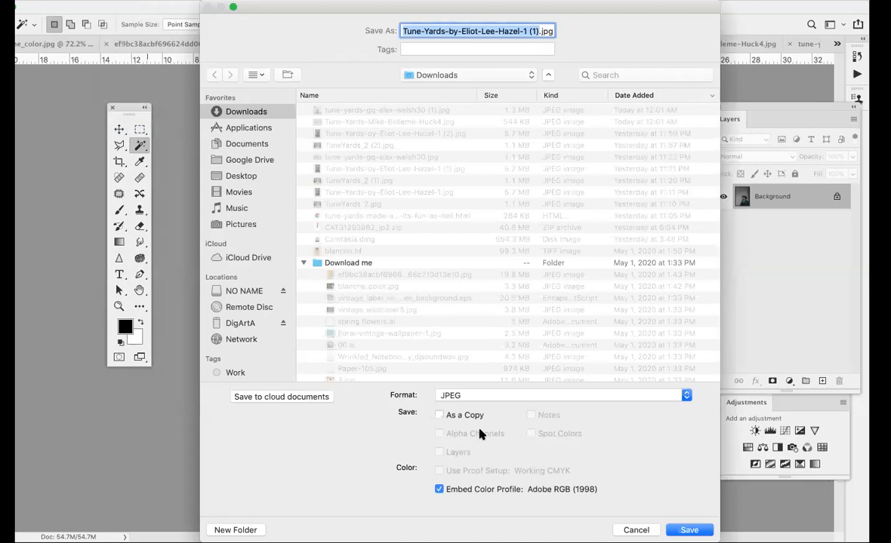
{"action": "left_click", "coordinate": [476, 399]}
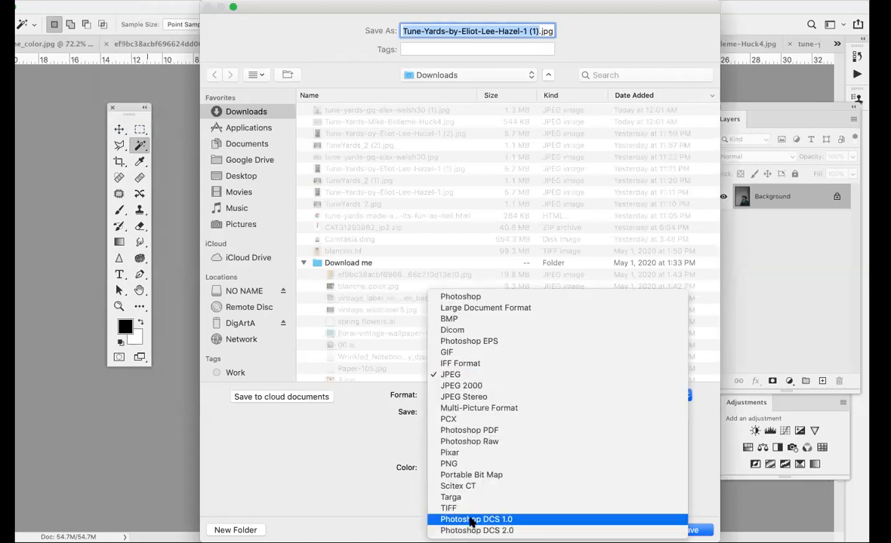
{"action": "left_click", "coordinate": [469, 512]}
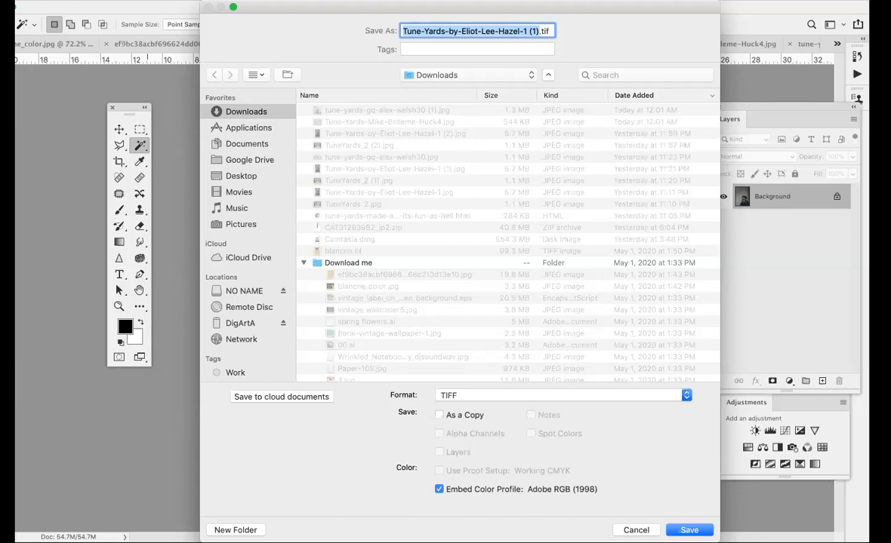
{"action": "left_click", "coordinate": [539, 398]}
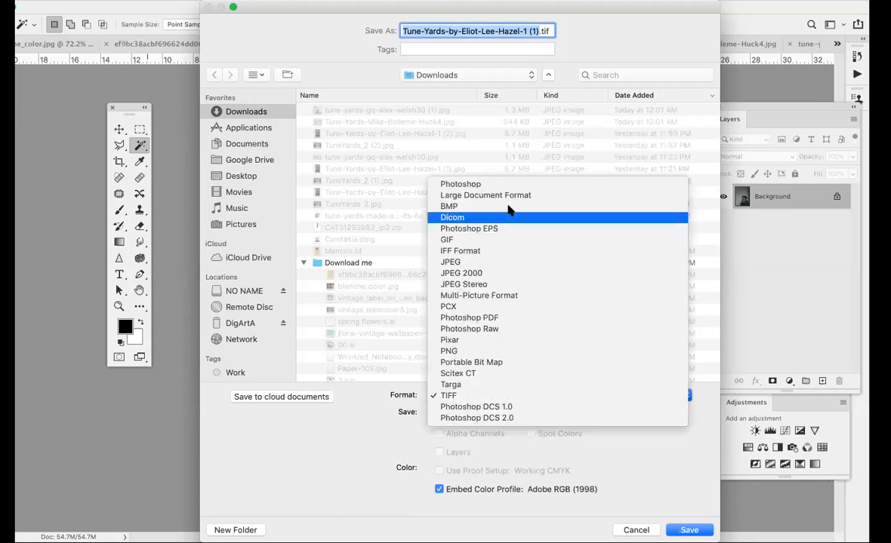
{"action": "left_click", "coordinate": [502, 182]}
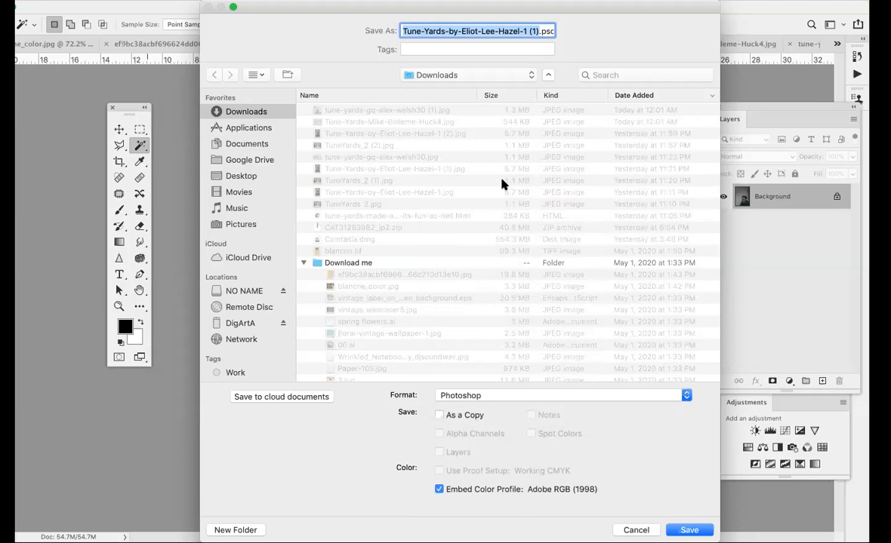
{"action": "left_click", "coordinate": [517, 395]}
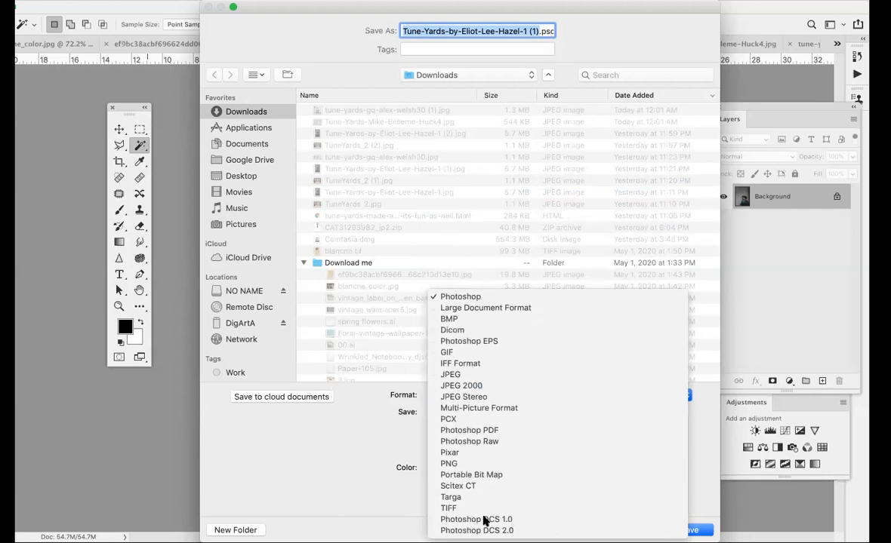
{"action": "left_click", "coordinate": [482, 509]}
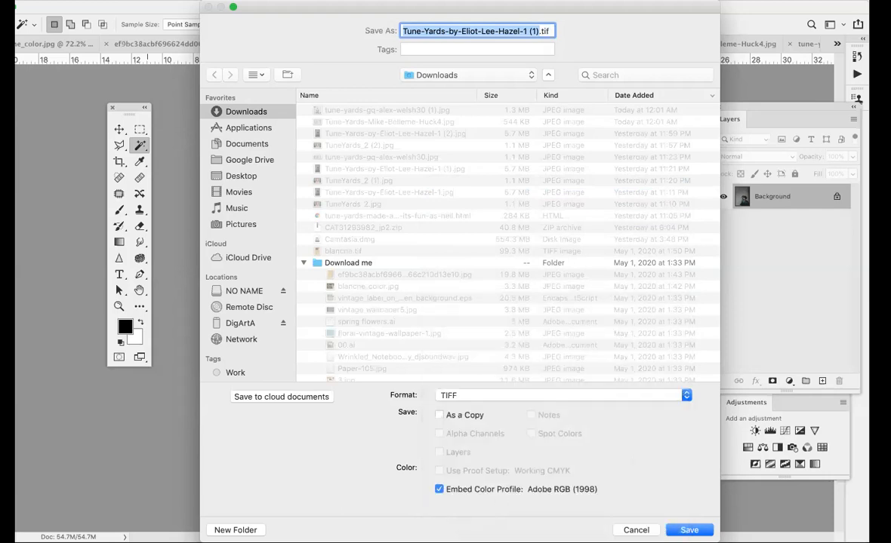
{"action": "key", "text": "Return"}
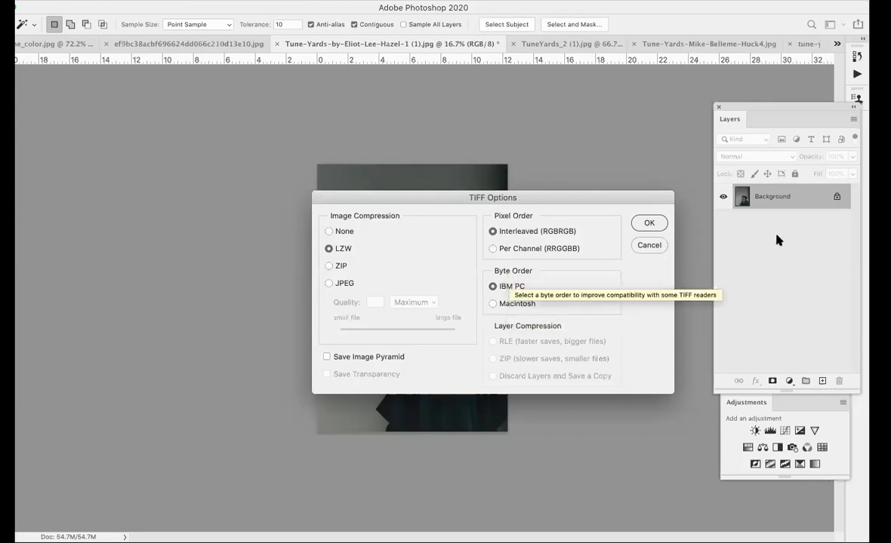
{"action": "left_click", "coordinate": [649, 224]}
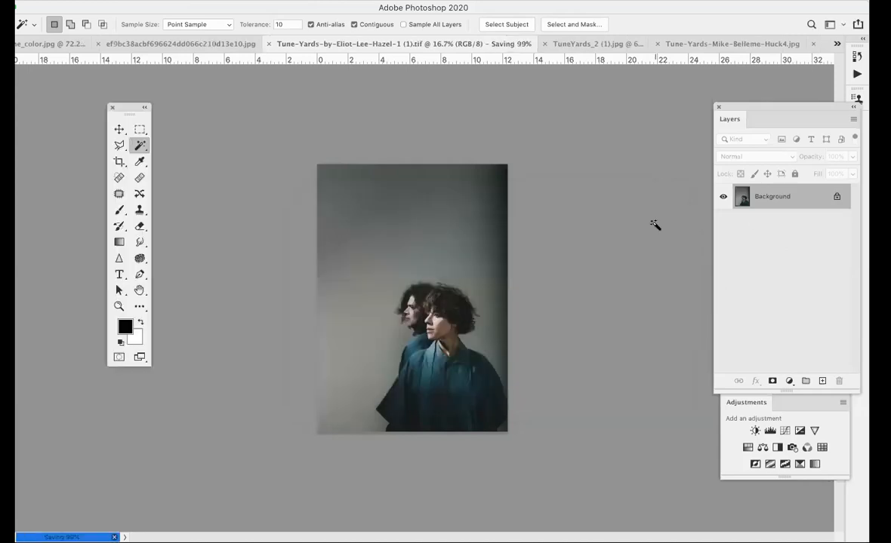